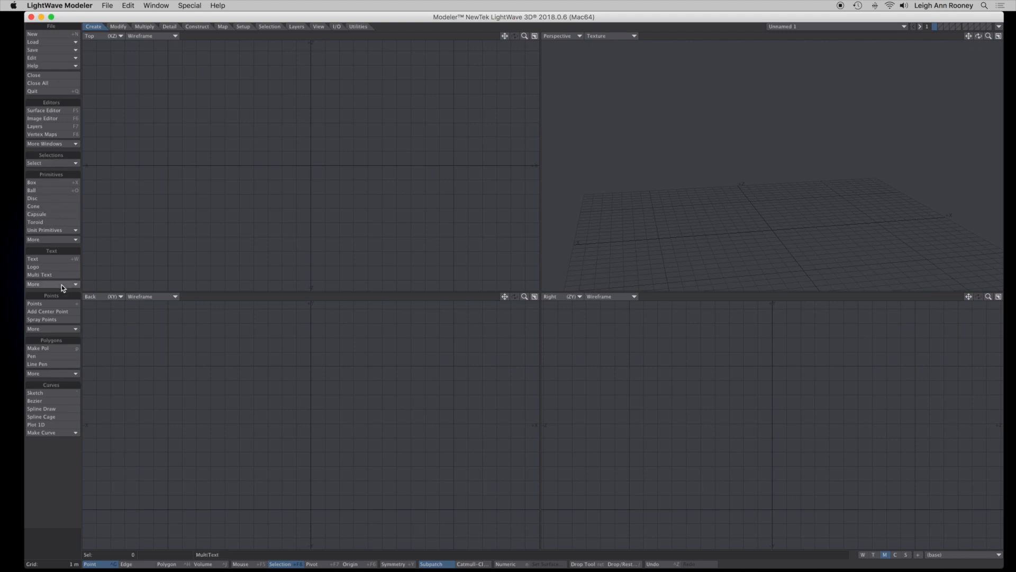
- Sketch a stepped vase half-profile about 10 m tall in the Back view and lathe it around the vertical Y axis
{"action": "left_click", "coordinate": [47, 393]}
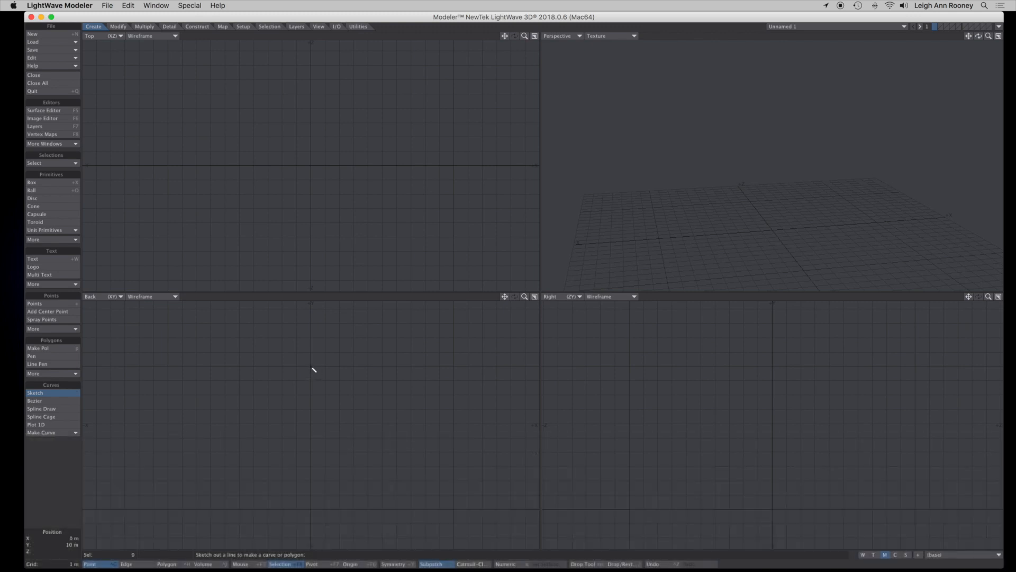
{"action": "mouse_move", "coordinate": [312, 368]}
{"action": "left_mouse_down"}
{"action": "mouse_move", "coordinate": [338, 372]}
{"action": "mouse_move", "coordinate": [323, 391]}
{"action": "mouse_move", "coordinate": [330, 459]}
{"action": "mouse_move", "coordinate": [377, 474]}
{"action": "mouse_move", "coordinate": [405, 503]}
{"action": "mouse_move", "coordinate": [310, 509]}
{"action": "left_mouse_up"}
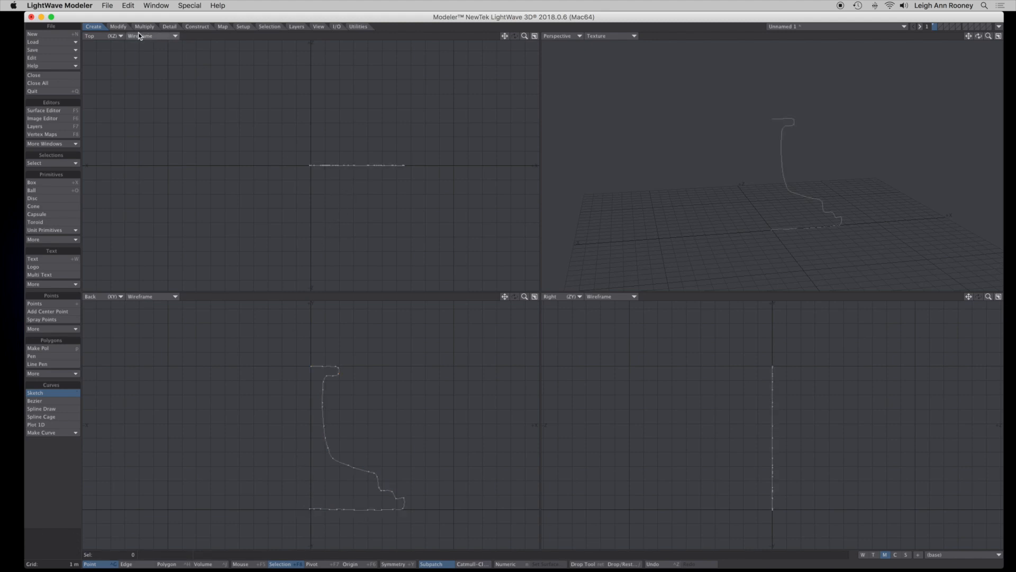
{"action": "left_click", "coordinate": [114, 26]}
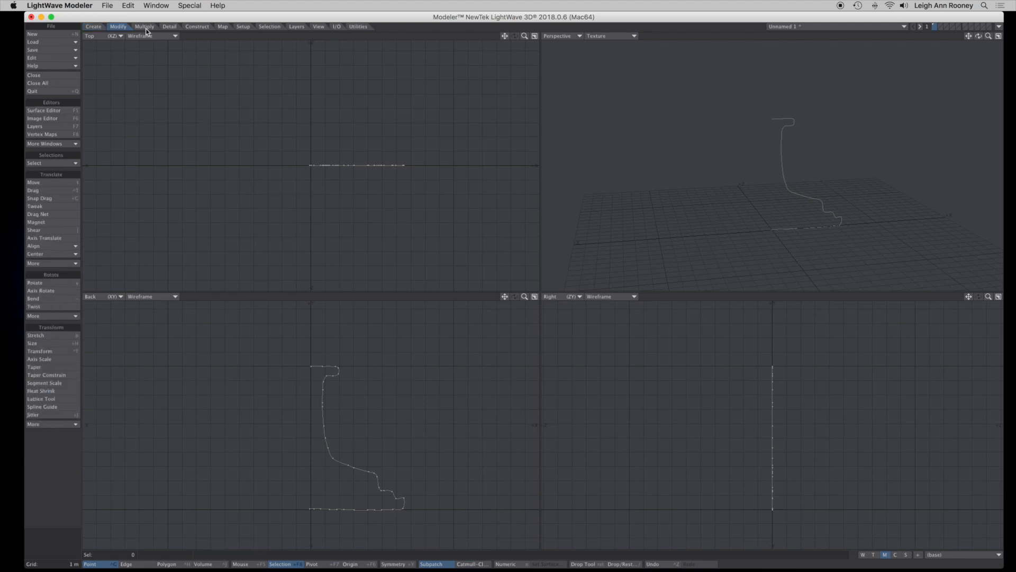
{"action": "left_click", "coordinate": [147, 26]}
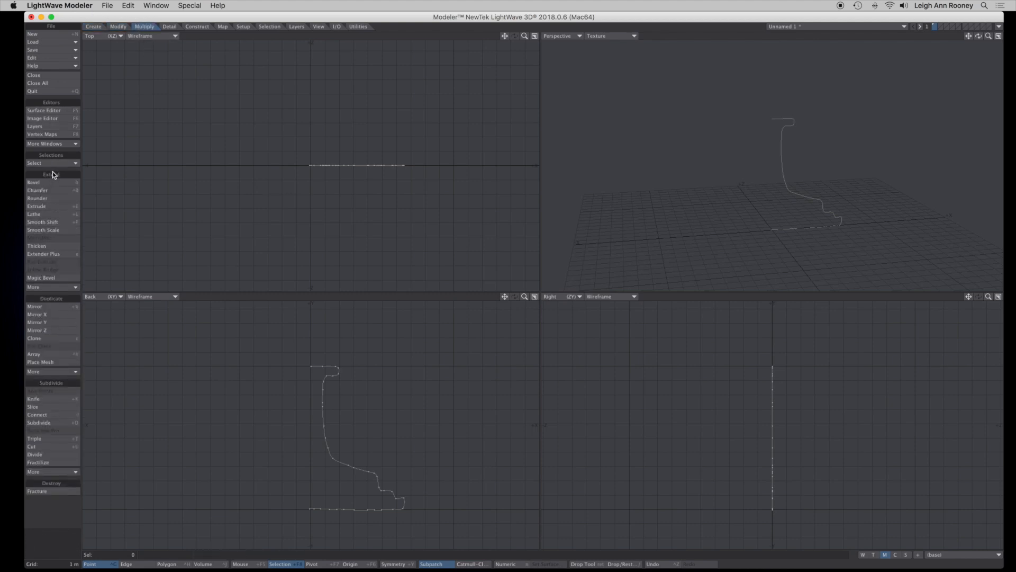
{"action": "left_click", "coordinate": [35, 214]}
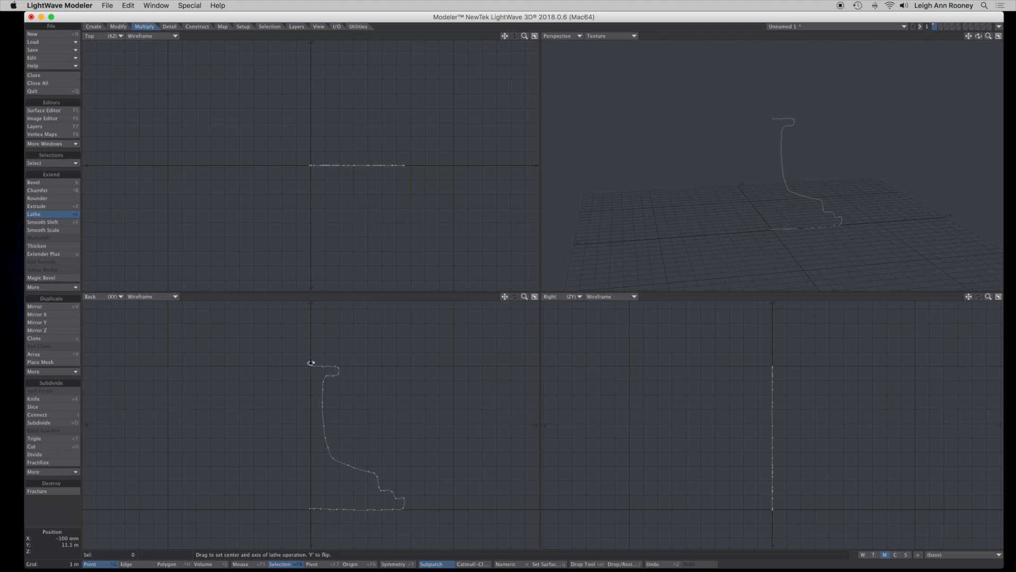
{"action": "left_click_drag", "start_coordinate": [312, 354], "coordinate": [311, 543]}
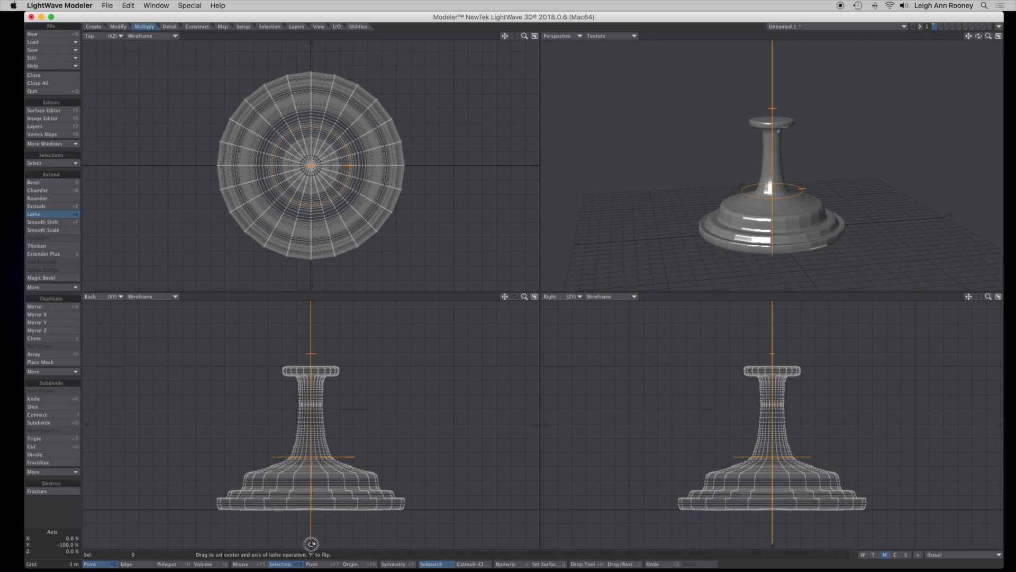
{"action": "left_click_drag", "start_coordinate": [979, 37], "coordinate": [982, 70]}
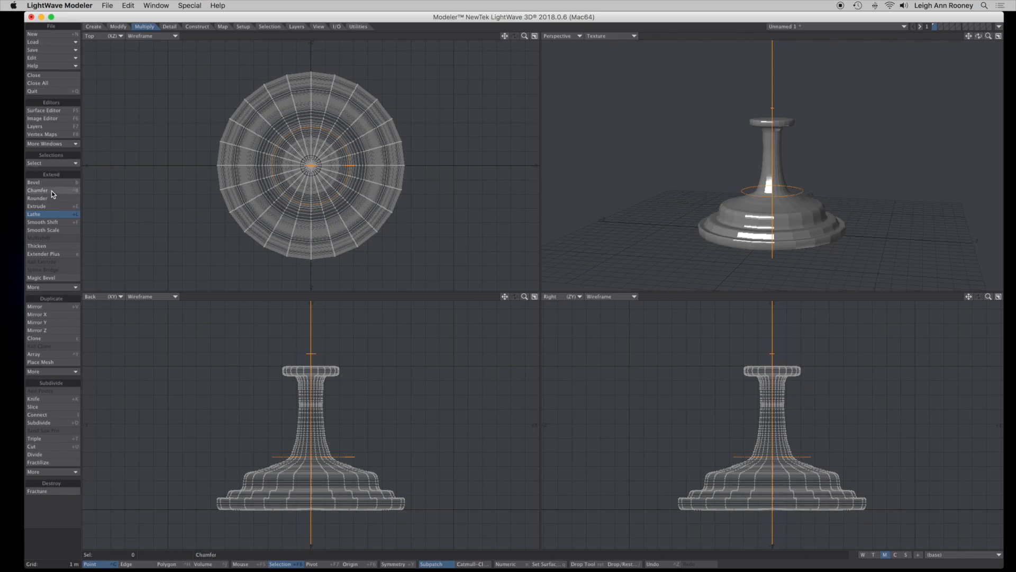
{"action": "left_click", "coordinate": [50, 215]}
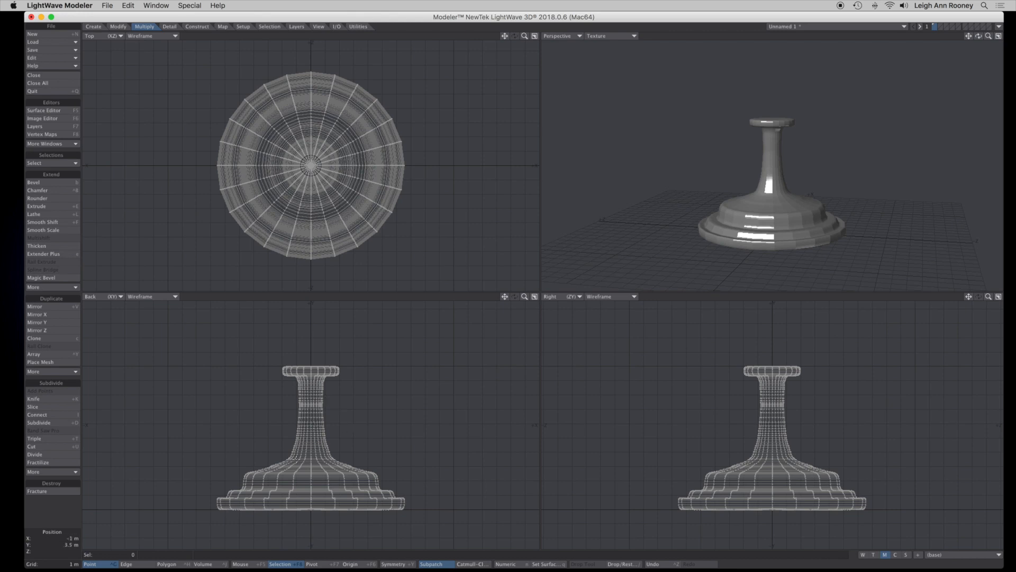
- Assign all connected vase polygons to a surface named vase-NEW with colour 0, 191, 191, and convert them to subpatches
{"action": "key", "text": "ctrl+h"}
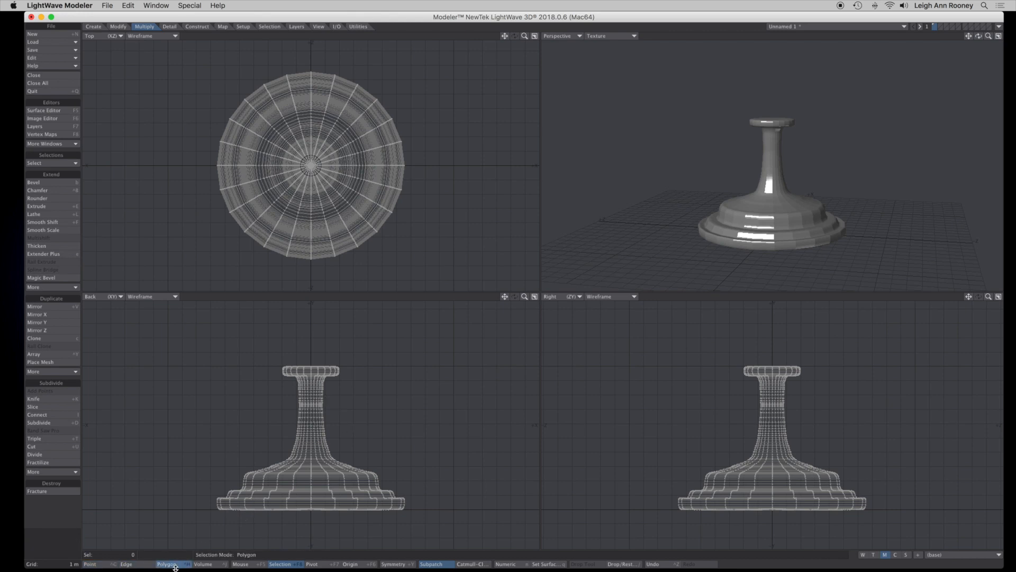
{"action": "left_click_drag", "start_coordinate": [303, 467], "coordinate": [309, 466]}
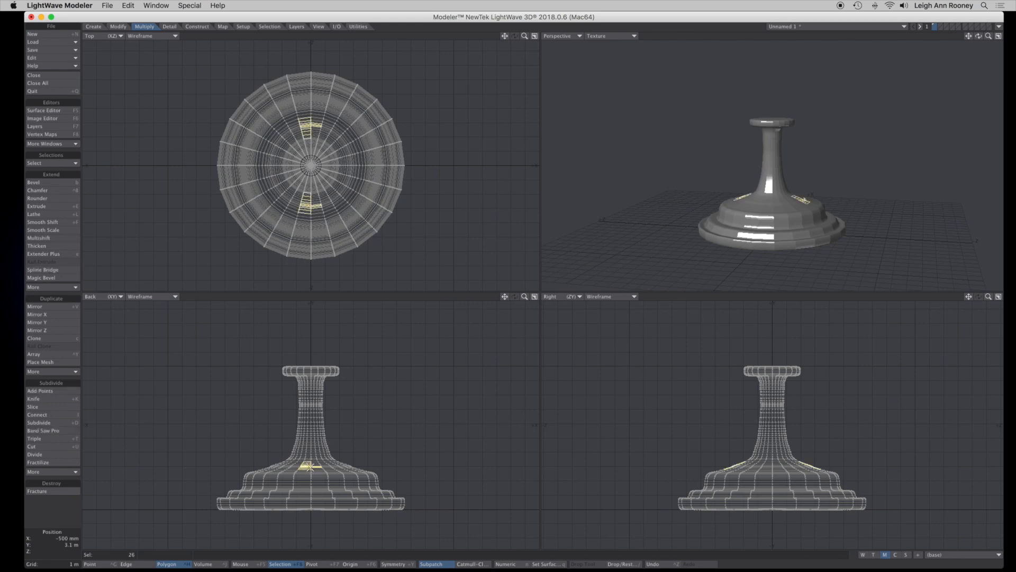
{"action": "key", "text": "]"}
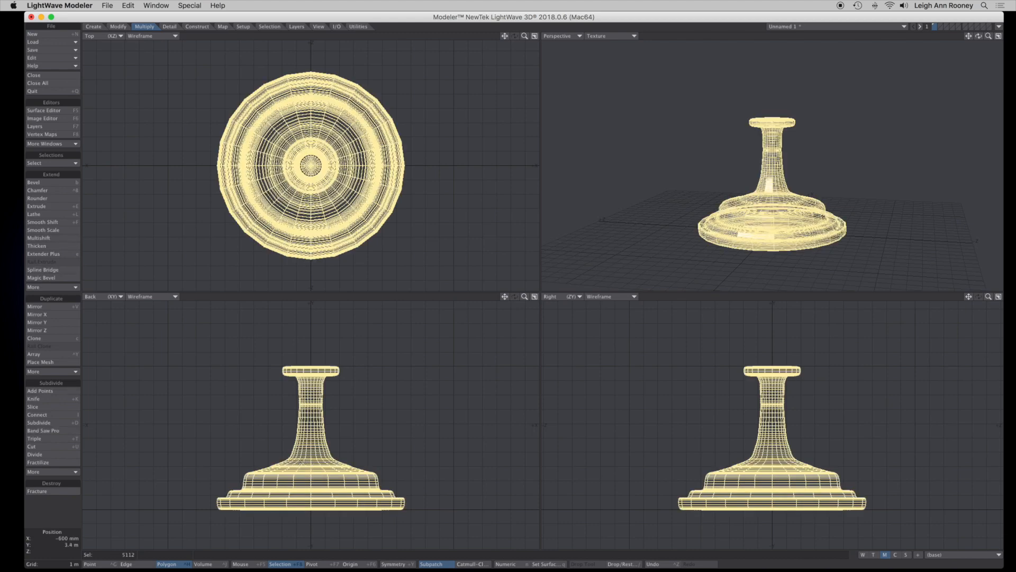
{"action": "key", "text": "q"}
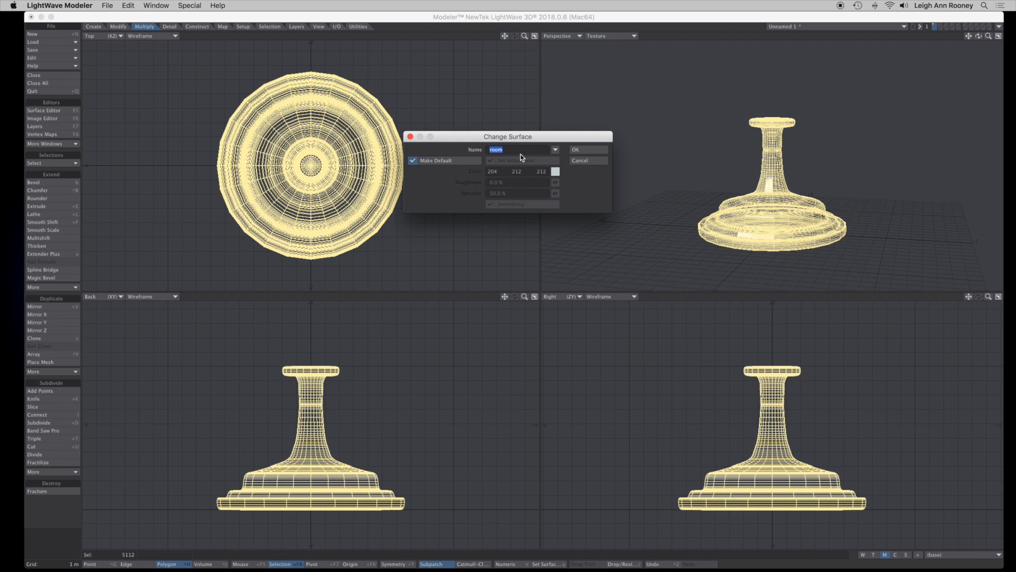
{"action": "type", "text": "vase-NEW"}
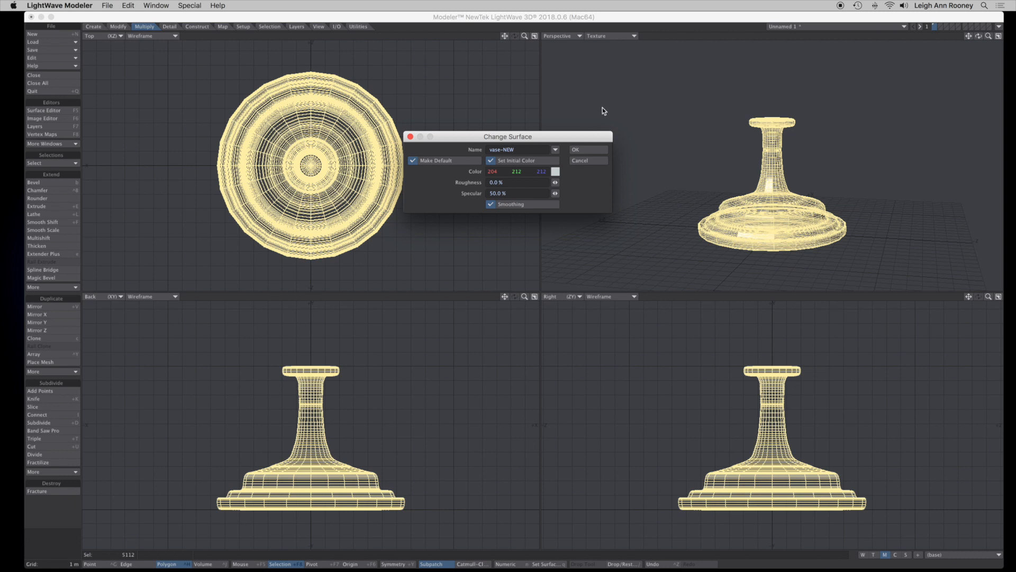
{"action": "left_click", "coordinate": [557, 171]}
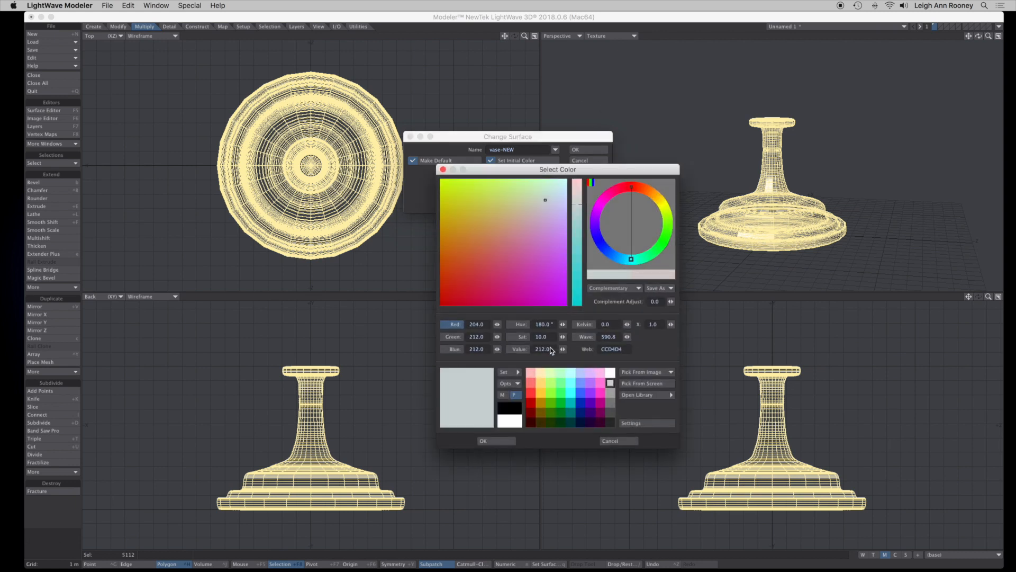
{"action": "left_click", "coordinate": [572, 402]}
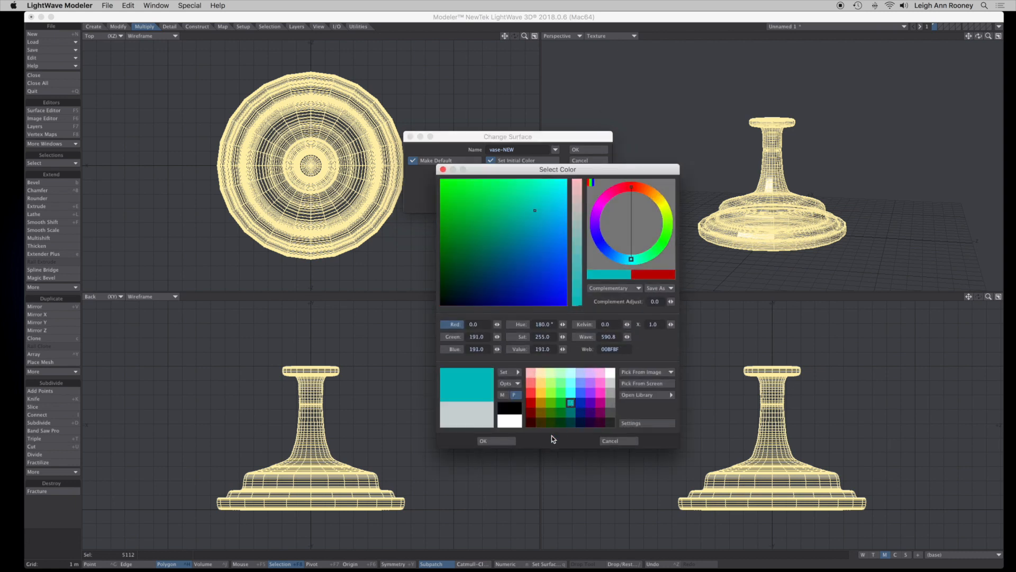
{"action": "left_click", "coordinate": [497, 441]}
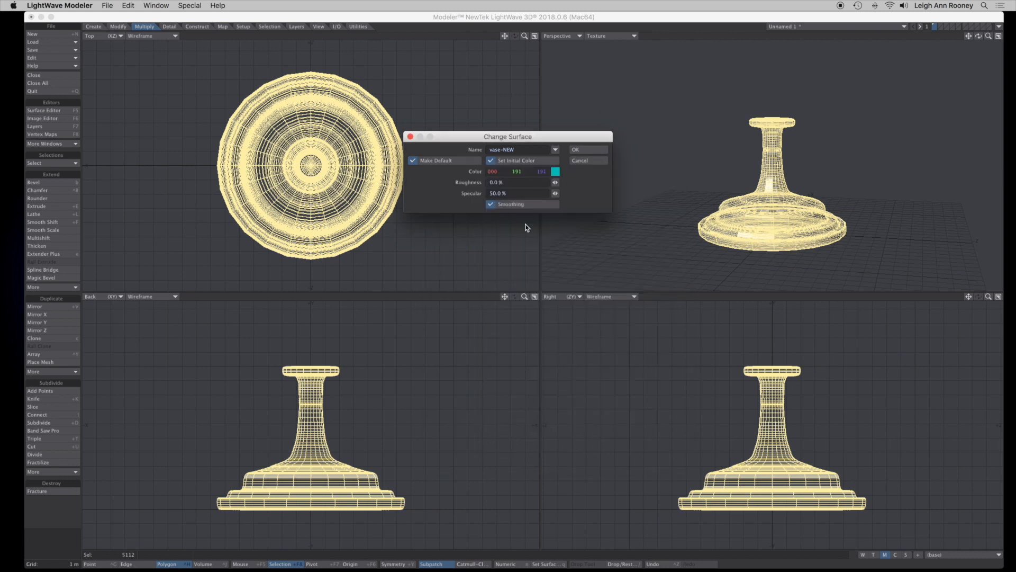
{"action": "left_click", "coordinate": [592, 150]}
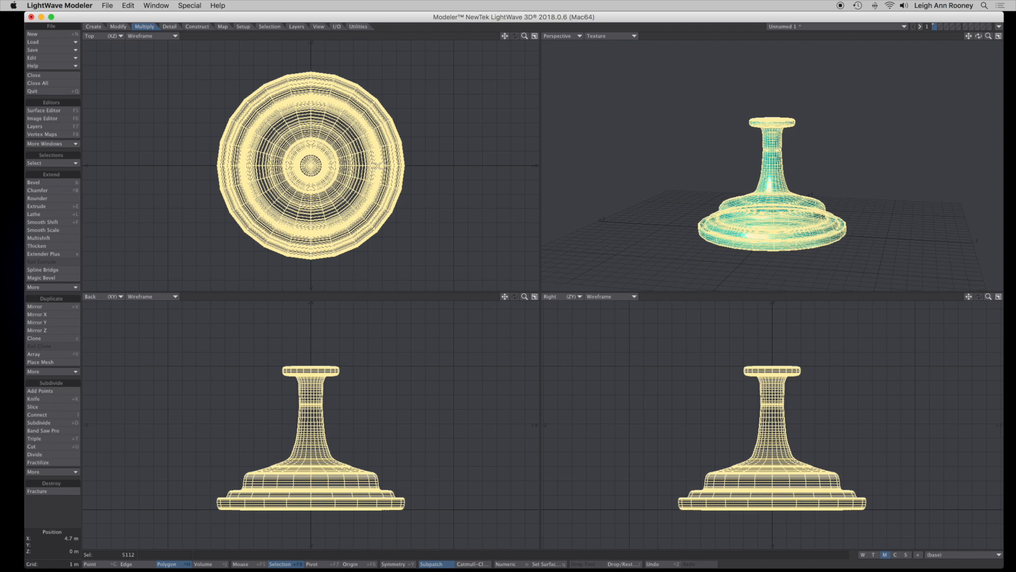
{"action": "key", "text": "Tab"}
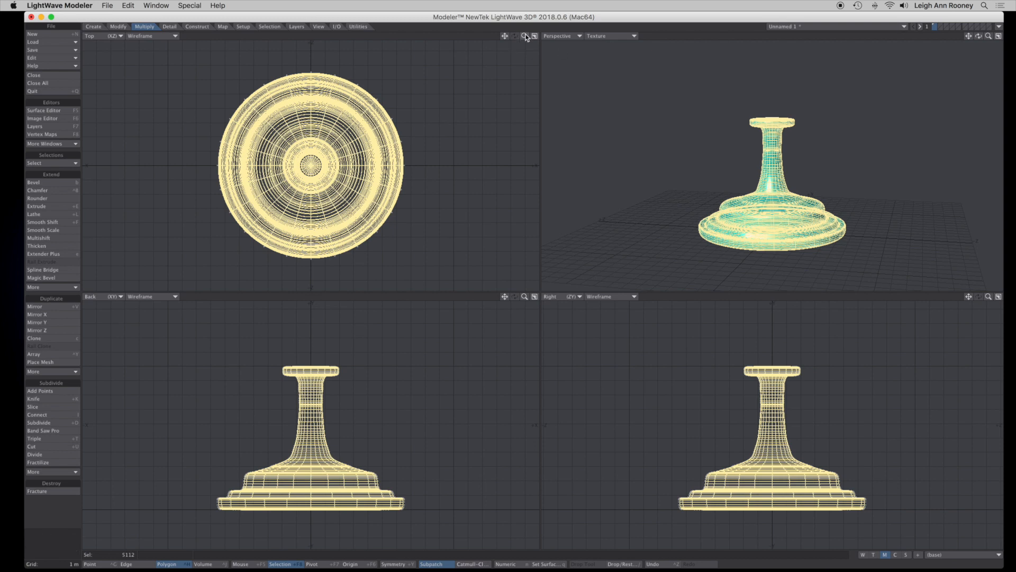
- Make the empty second layer active and show the vase layer in the background
{"action": "left_click_drag", "start_coordinate": [525, 36], "coordinate": [469, 36]}
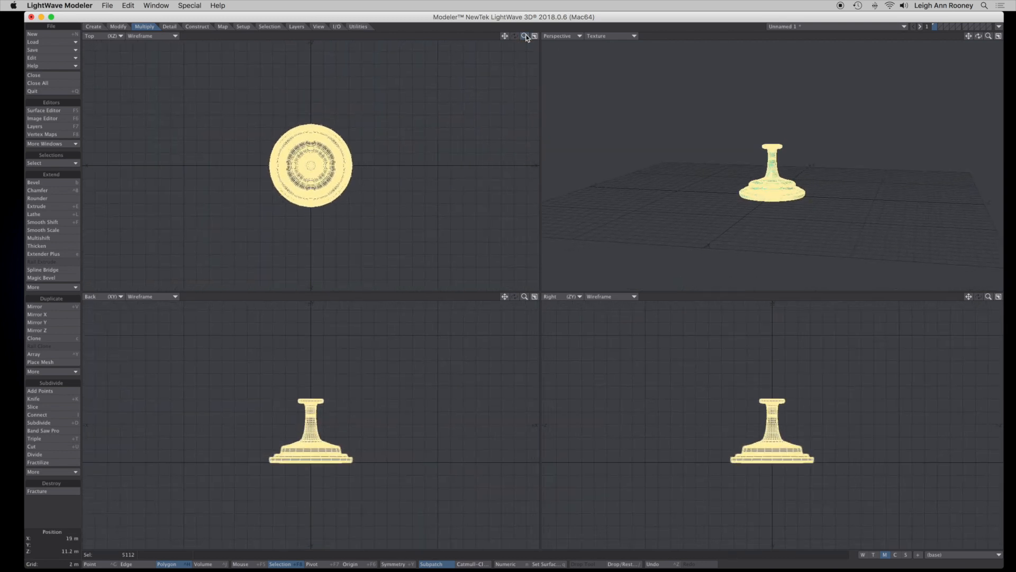
{"action": "left_click", "coordinate": [941, 26]}
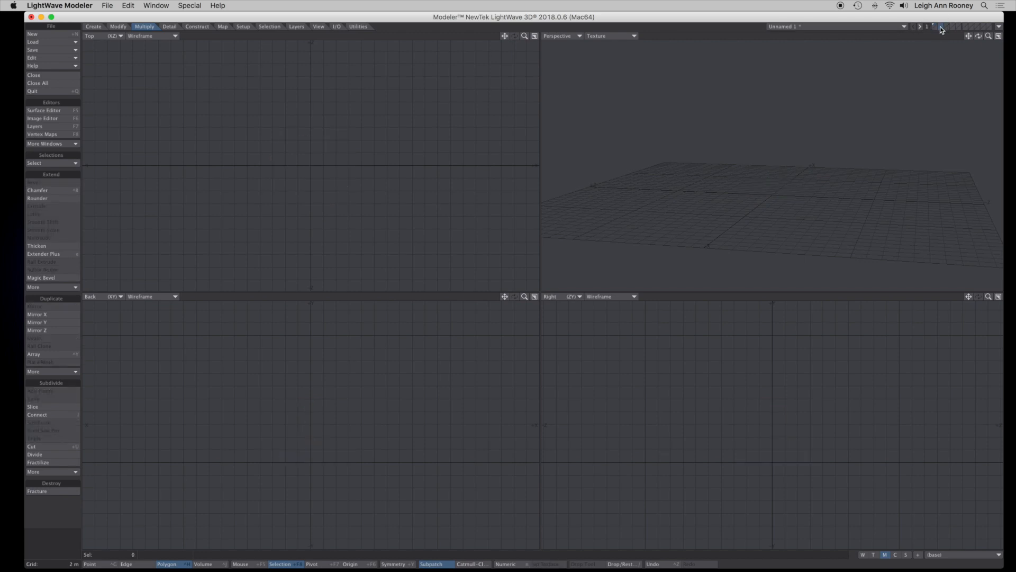
{"action": "left_click", "coordinate": [937, 30]}
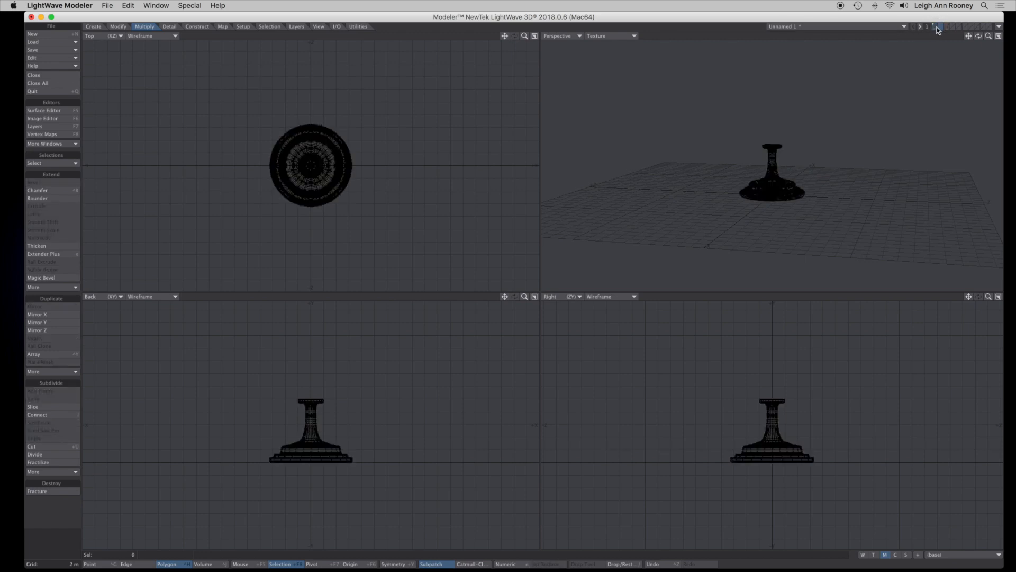
{"action": "left_click_drag", "start_coordinate": [525, 36], "coordinate": [529, 44]}
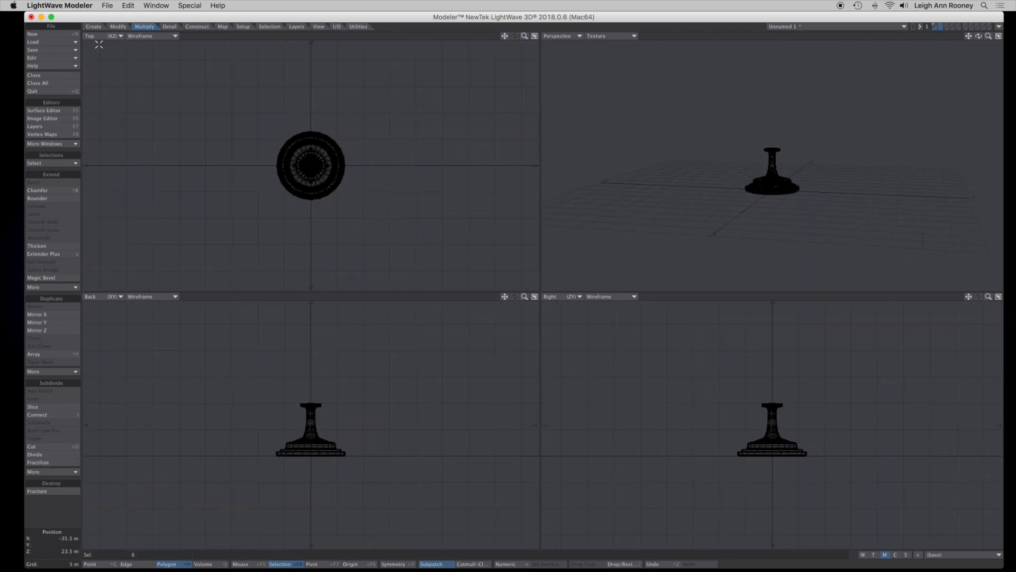
- Create a thin floor box about 75 m wide and 42 m deep, centred at the origin just beneath the vase
{"action": "left_click", "coordinate": [93, 26]}
{"action": "left_click", "coordinate": [32, 182]}
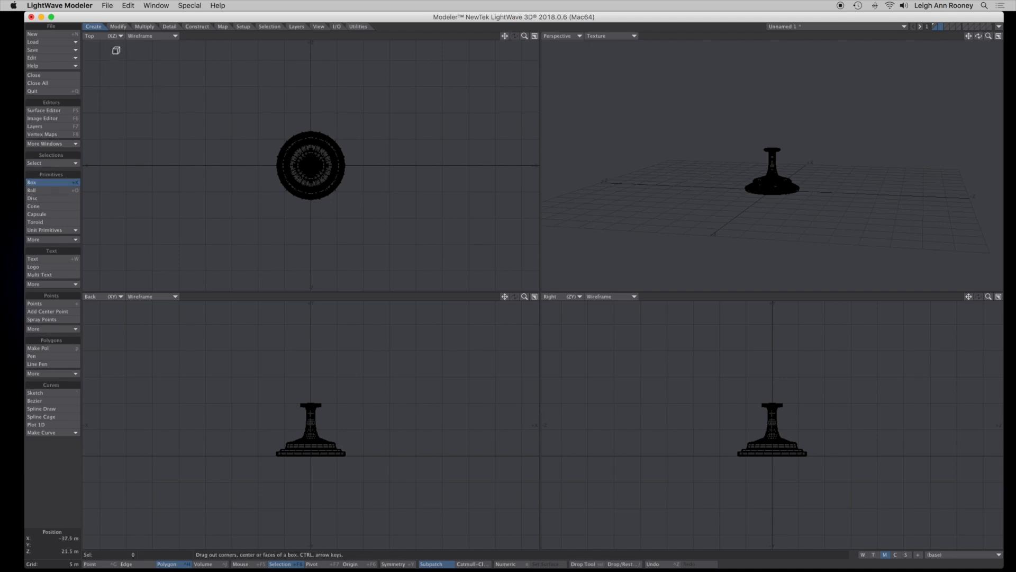
{"action": "left_click_drag", "start_coordinate": [100, 50], "coordinate": [496, 273]}
{"action": "left_click_drag", "start_coordinate": [301, 426], "coordinate": [311, 461]}
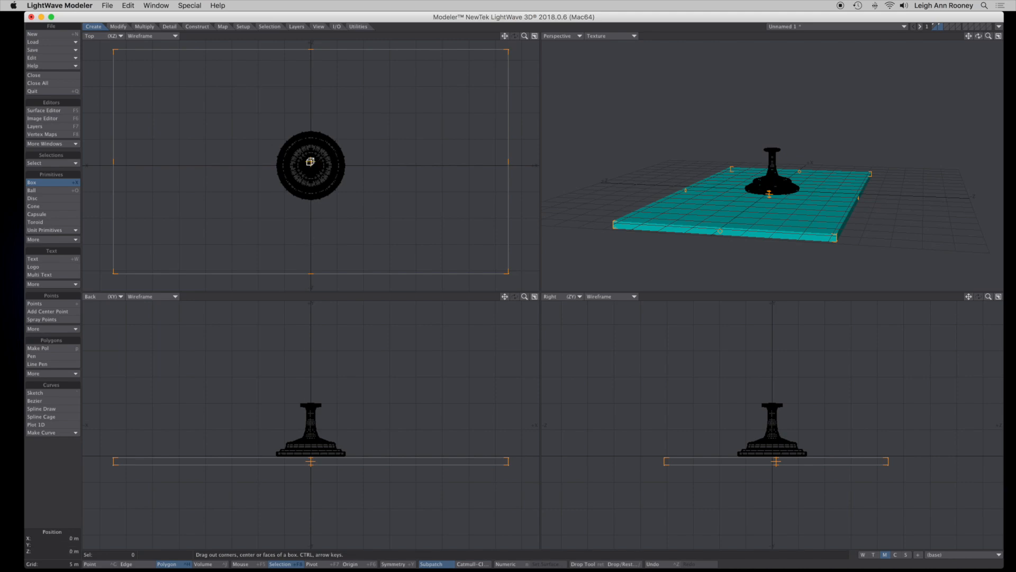
{"action": "left_click_drag", "start_coordinate": [311, 161], "coordinate": [311, 165]}
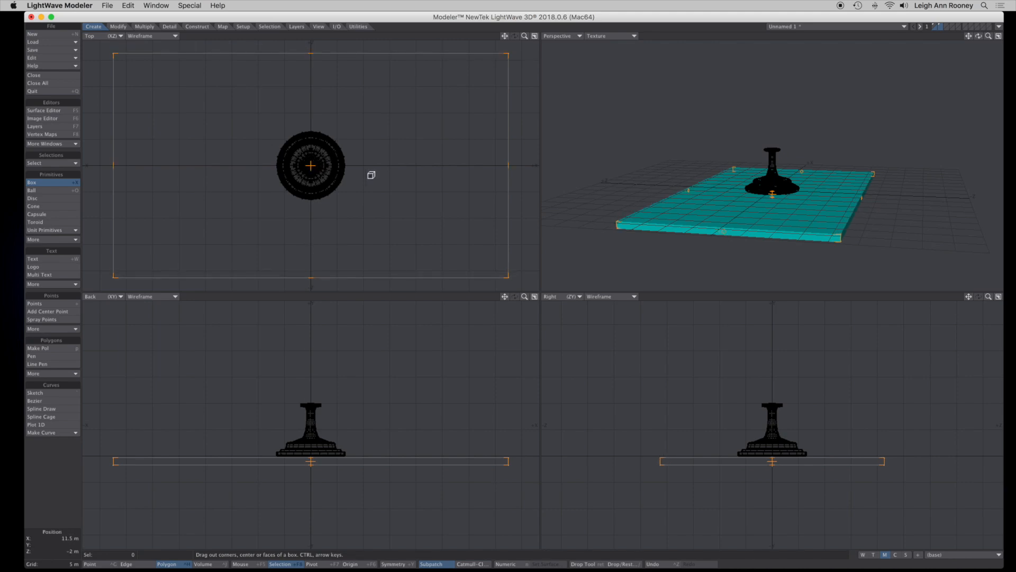
{"action": "left_click", "coordinate": [53, 183]}
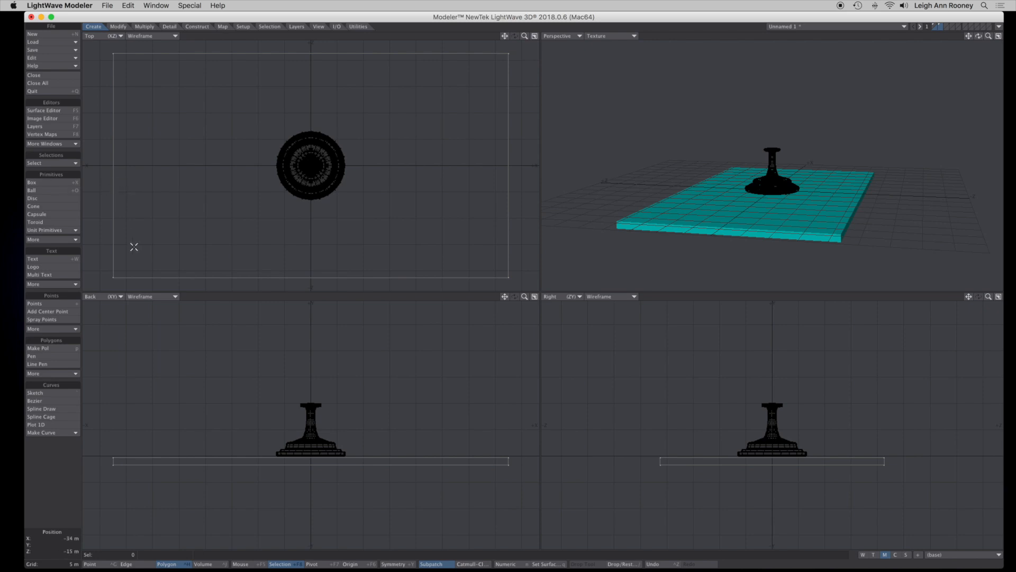
- Assign all the floor box's polygons to a surface named room-NEW with the cream colour 255, 248, 215
{"action": "double_click", "coordinate": [138, 274]}
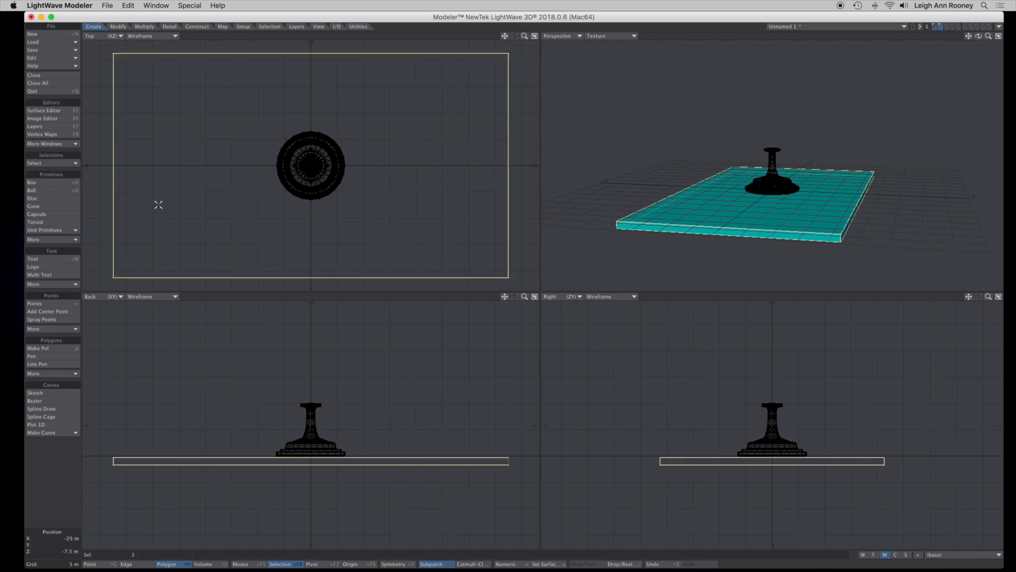
{"action": "key", "text": "q"}
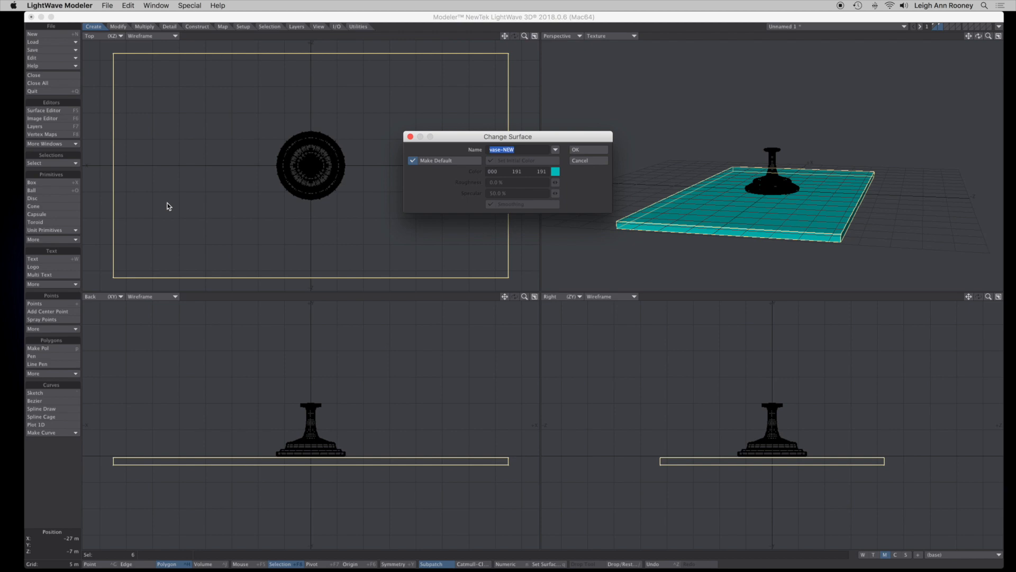
{"action": "type", "text": "room-NEW"}
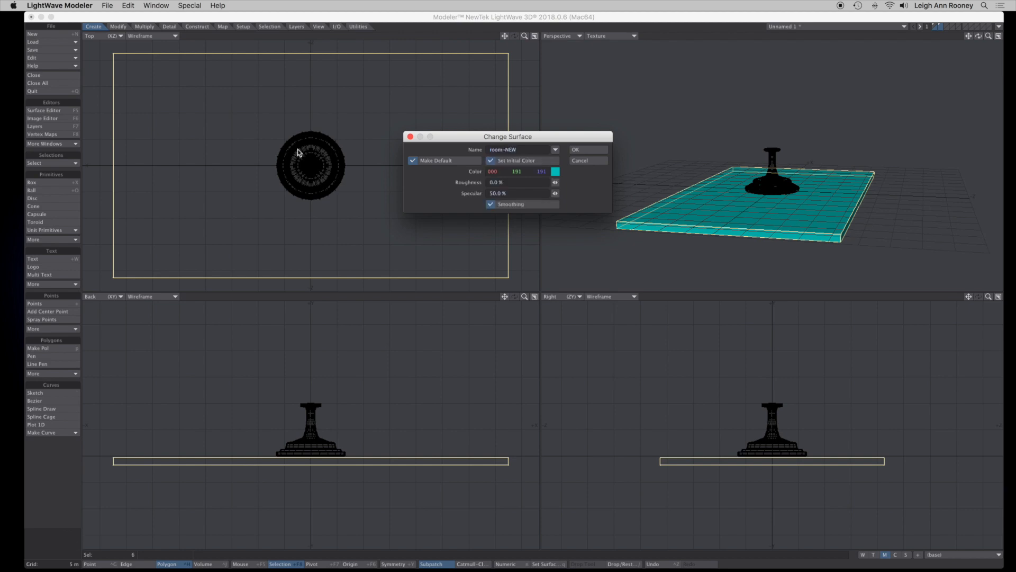
{"action": "left_click", "coordinate": [557, 172]}
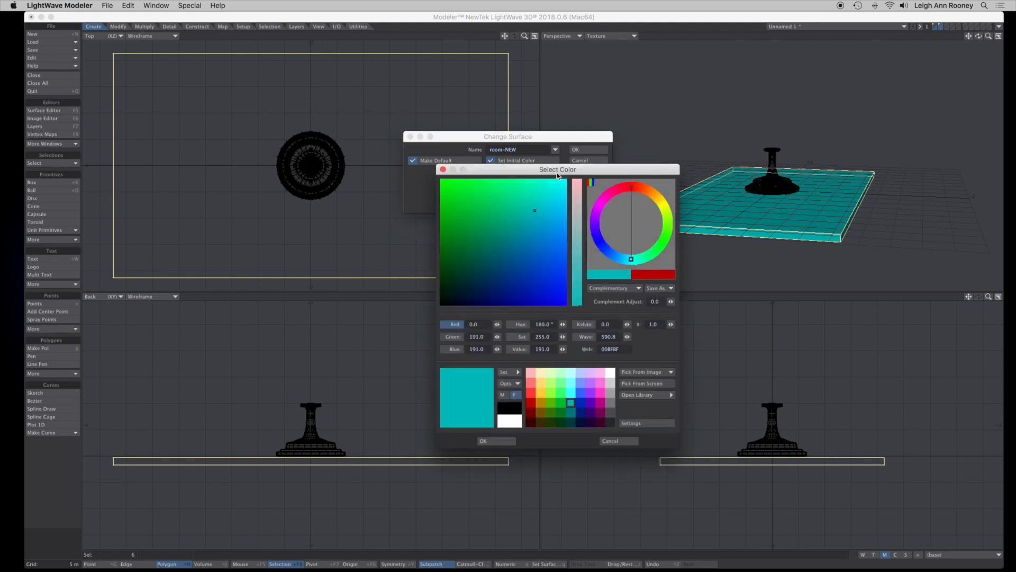
{"action": "left_click", "coordinate": [541, 373]}
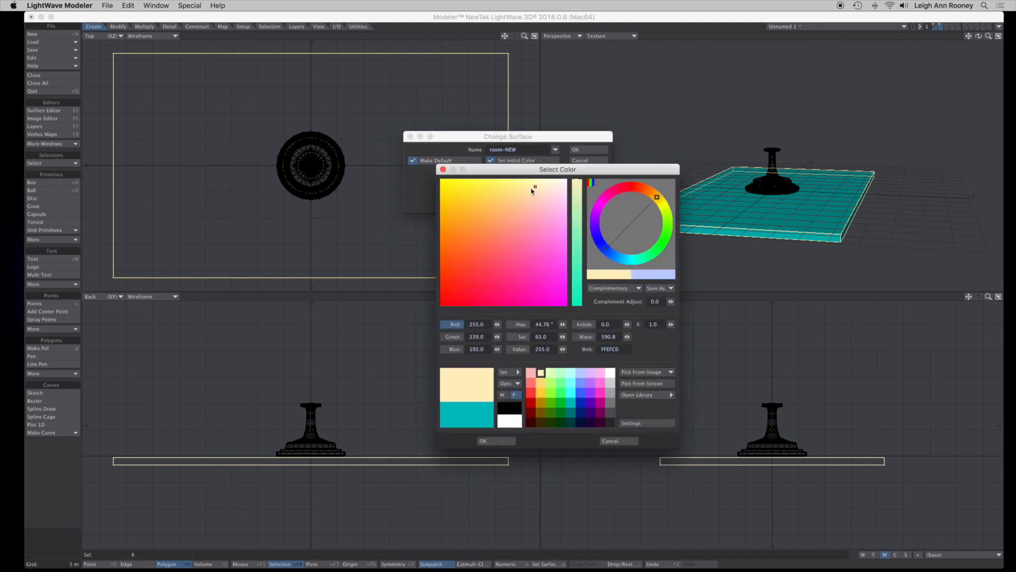
{"action": "left_click_drag", "start_coordinate": [535, 186], "coordinate": [547, 182]}
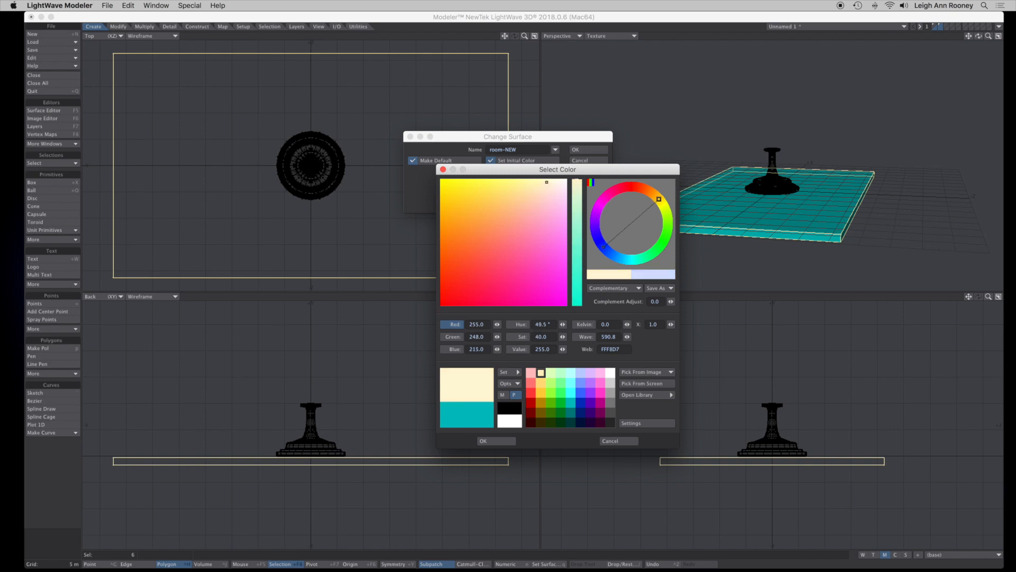
{"action": "left_click", "coordinate": [483, 440]}
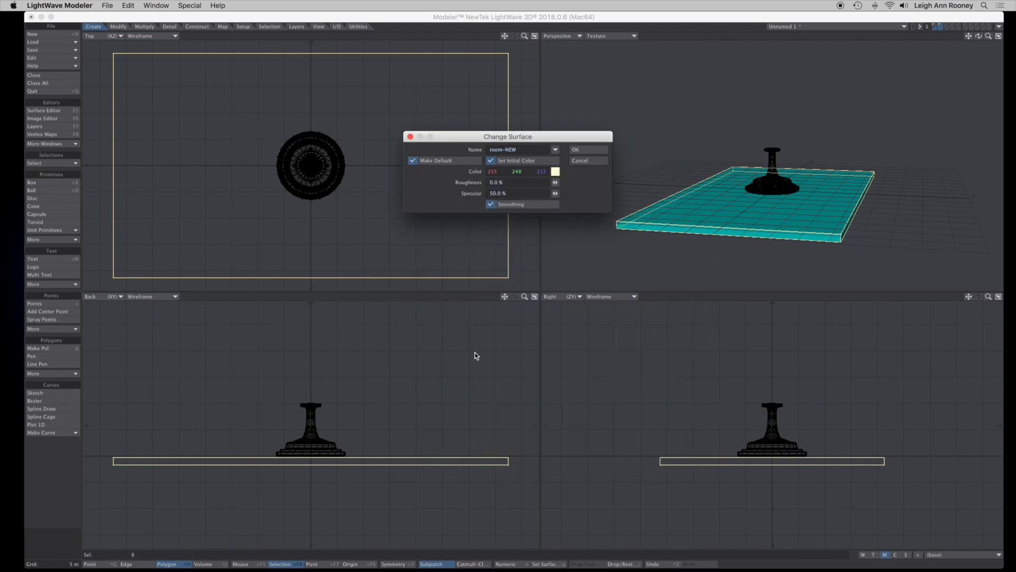
{"action": "left_click", "coordinate": [591, 148]}
- Create a thin, tall wall box along the floor's full long edge on the positive Z side, starting from the floor's underside
{"action": "left_click", "coordinate": [53, 183]}
{"action": "left_click_drag", "start_coordinate": [113, 54], "coordinate": [511, 58]}
{"action": "left_click_drag", "start_coordinate": [318, 426], "coordinate": [317, 463]}
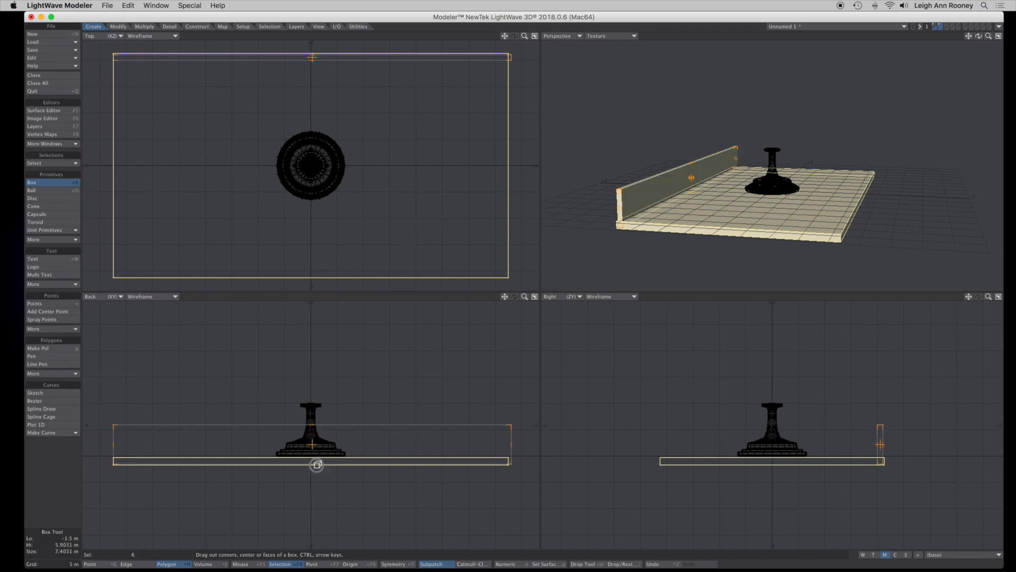
{"action": "left_click_drag", "start_coordinate": [314, 426], "coordinate": [313, 398]}
{"action": "left_click_drag", "start_coordinate": [316, 315], "coordinate": [316, 291]}
{"action": "left_click_drag", "start_coordinate": [979, 36], "coordinate": [655, 82]}
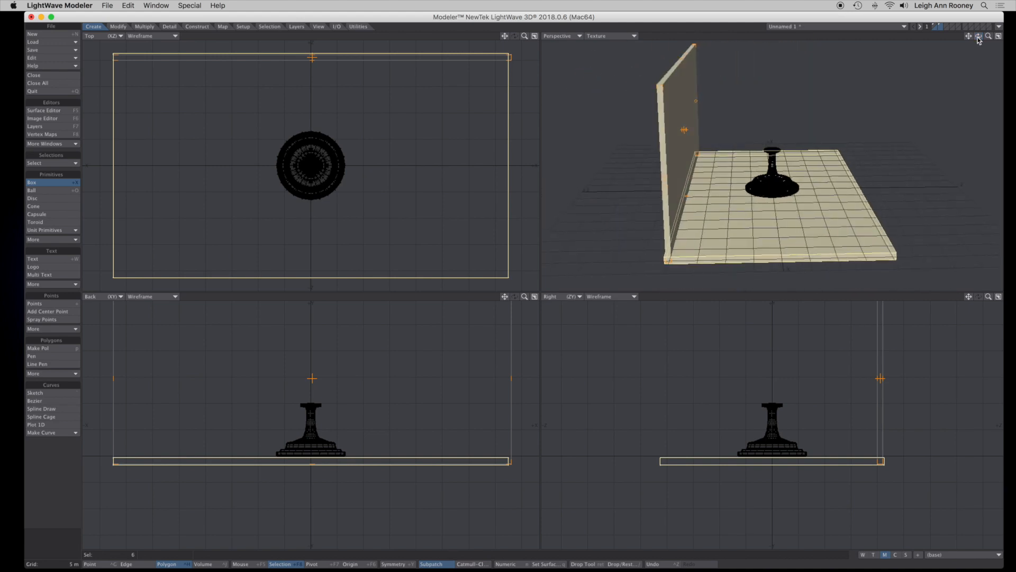
{"action": "key", "text": "Return"}
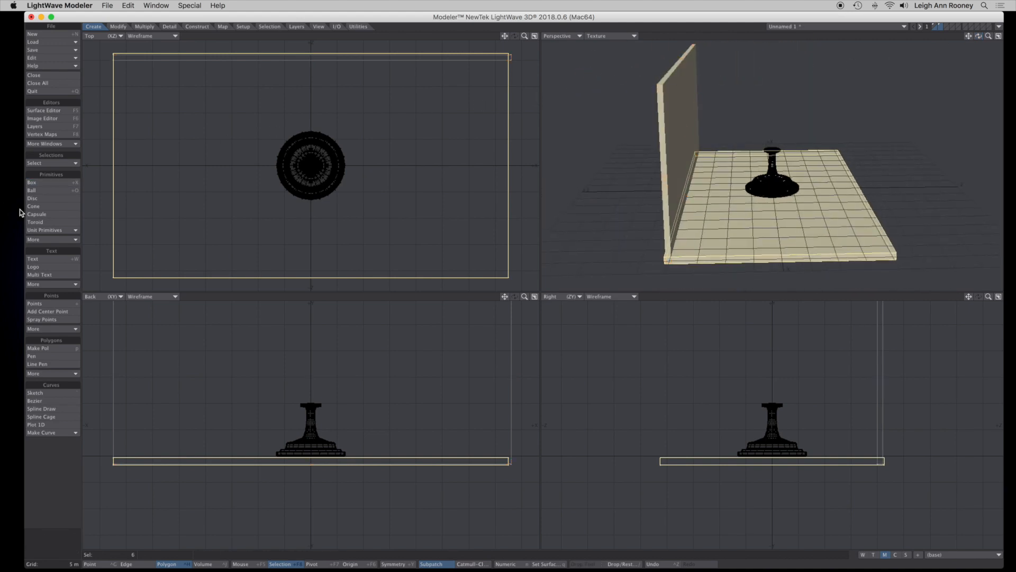
- Create a second thin wall box about 32.5 m high along the floor's short edge on the positive X side, matching the first wall's height
{"action": "left_click", "coordinate": [37, 182]}
{"action": "left_click_drag", "start_coordinate": [504, 58], "coordinate": [508, 278]}
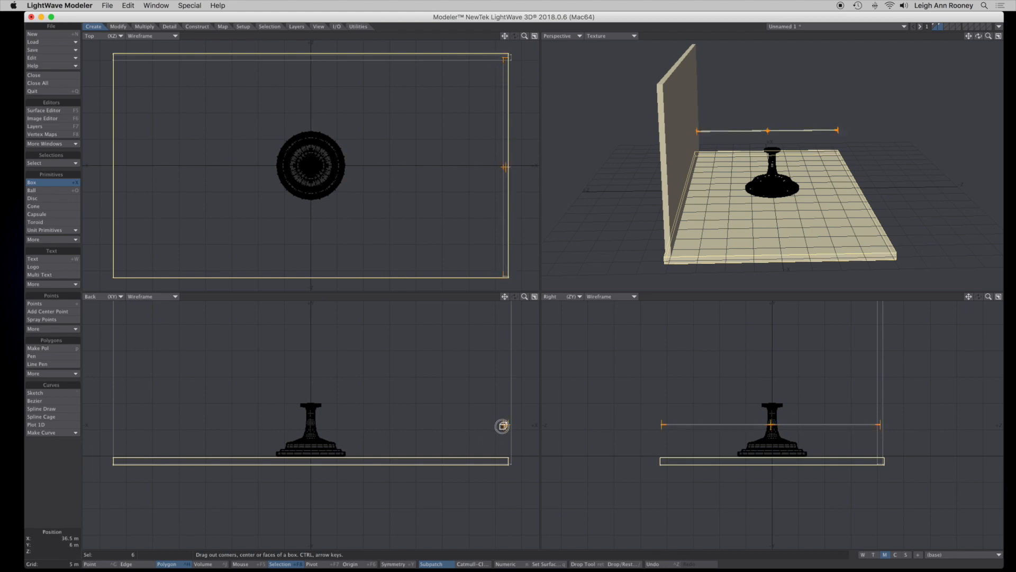
{"action": "left_click_drag", "start_coordinate": [504, 424], "coordinate": [503, 461]}
{"action": "left_click_drag", "start_coordinate": [506, 426], "coordinate": [503, 305]}
{"action": "key", "text": "a"}
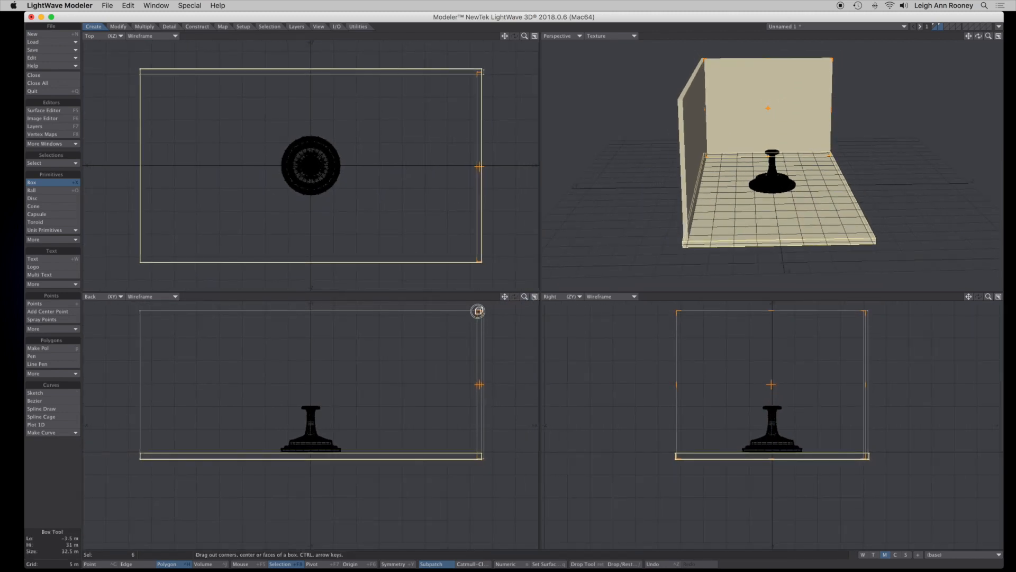
{"action": "key", "text": "space"}
{"action": "mouse_move", "coordinate": [979, 36]}
{"action": "left_mouse_down"}
{"action": "mouse_move", "coordinate": [939, 38]}
{"action": "mouse_move", "coordinate": [968, 38]}
{"action": "left_mouse_up"}
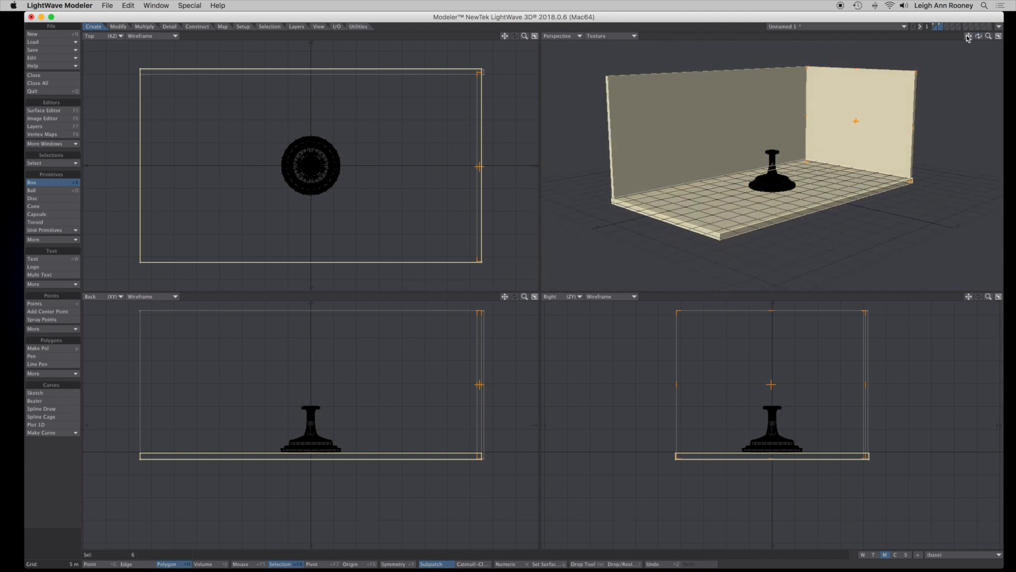
{"action": "key", "text": "space"}
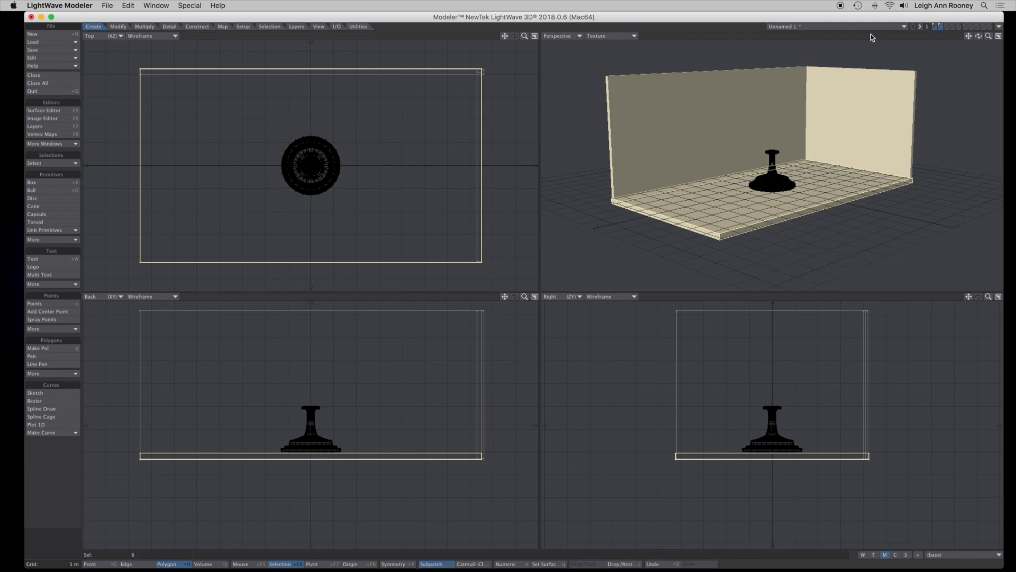
- Make the vase layer active on its own and fit the vase in all views
{"action": "left_click", "coordinate": [933, 26]}
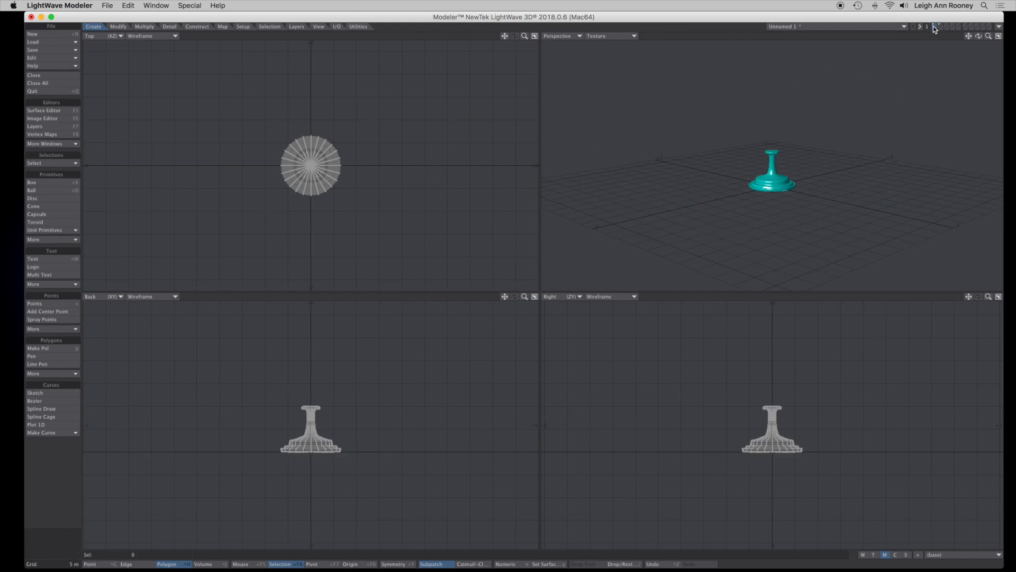
{"action": "key", "text": "a"}
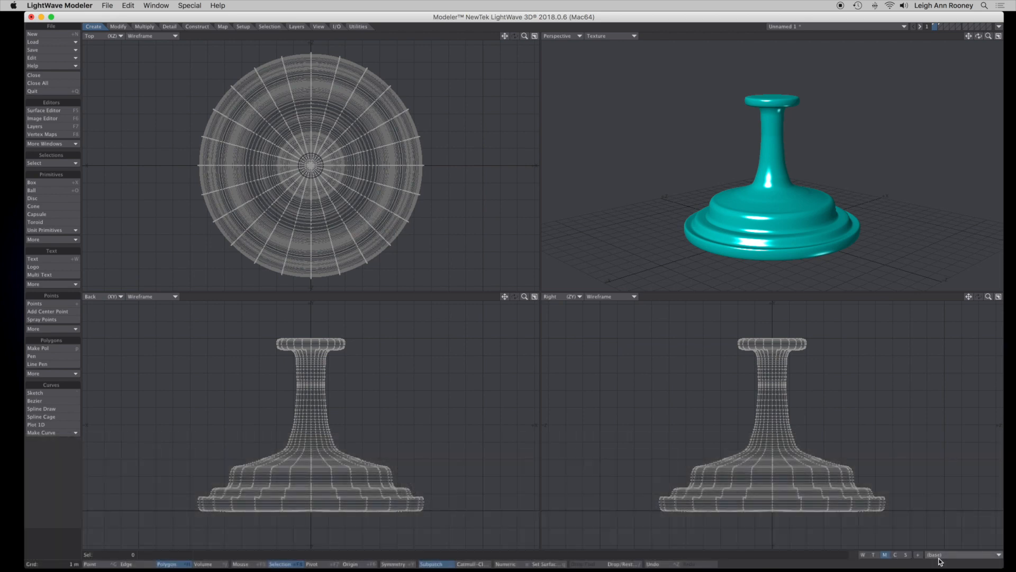
{"action": "left_click", "coordinate": [945, 555]}
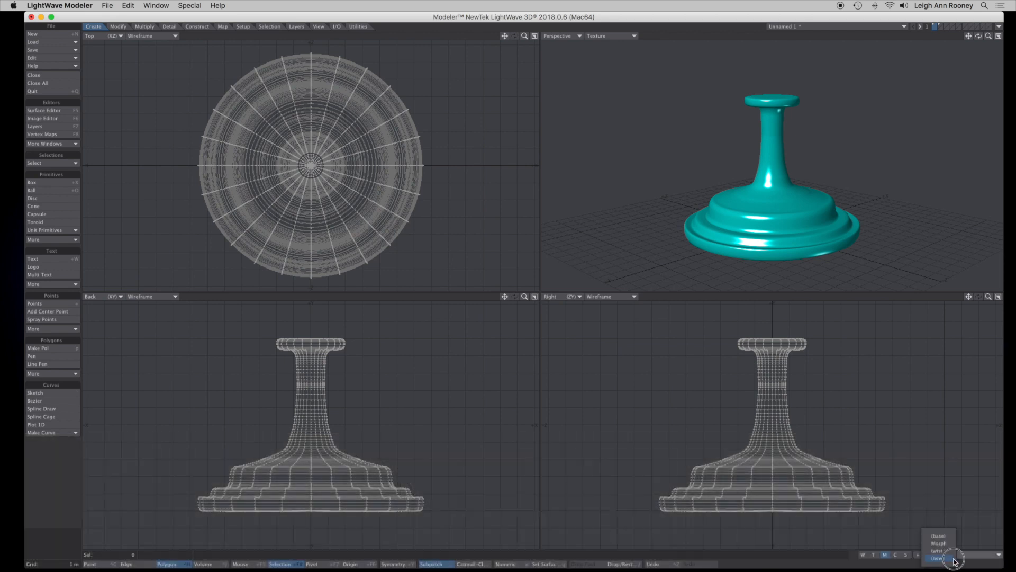
{"action": "left_click", "coordinate": [947, 558]}
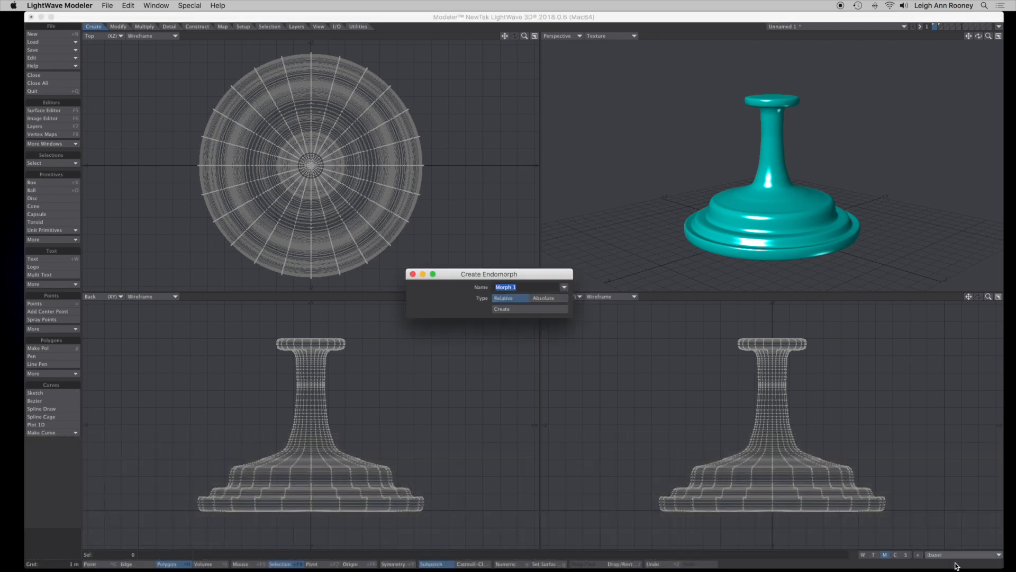
{"action": "left_click", "coordinate": [413, 274]}
- Create a new relative endomorph named Bow for the vase
{"action": "left_click", "coordinate": [948, 556]}
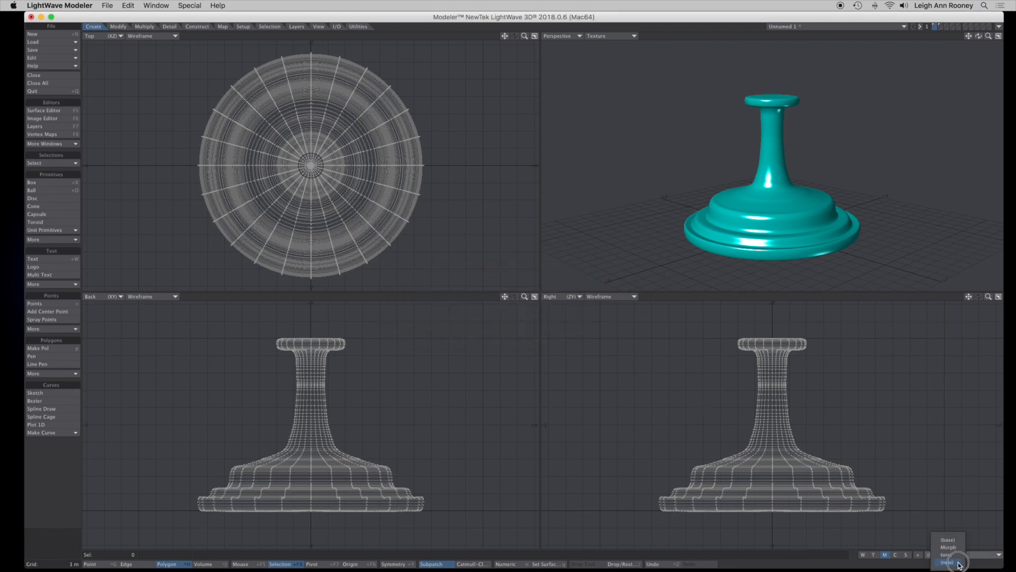
{"action": "left_click", "coordinate": [957, 562]}
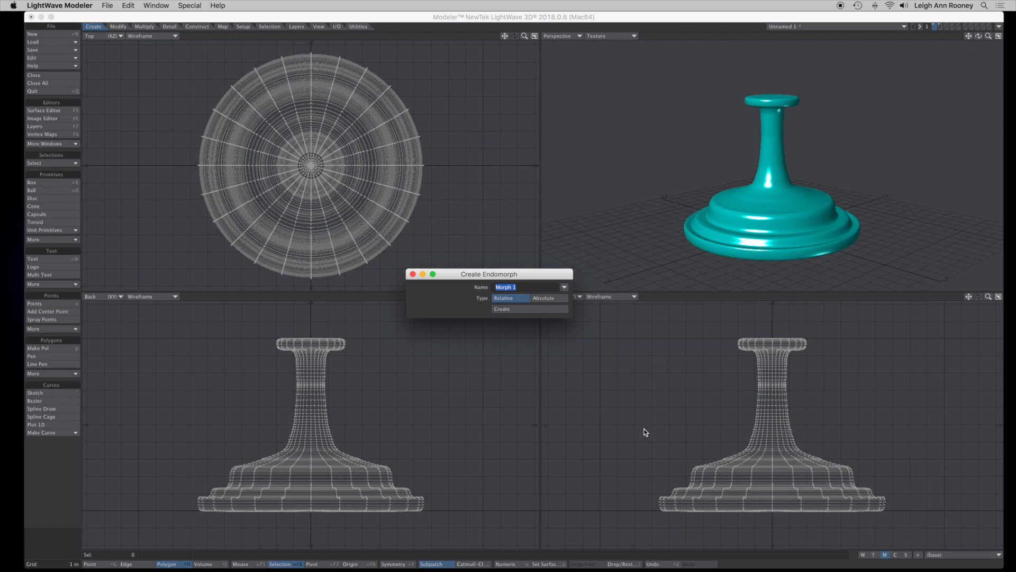
{"action": "type", "text": "t"}
{"action": "left_click", "coordinate": [522, 310]}
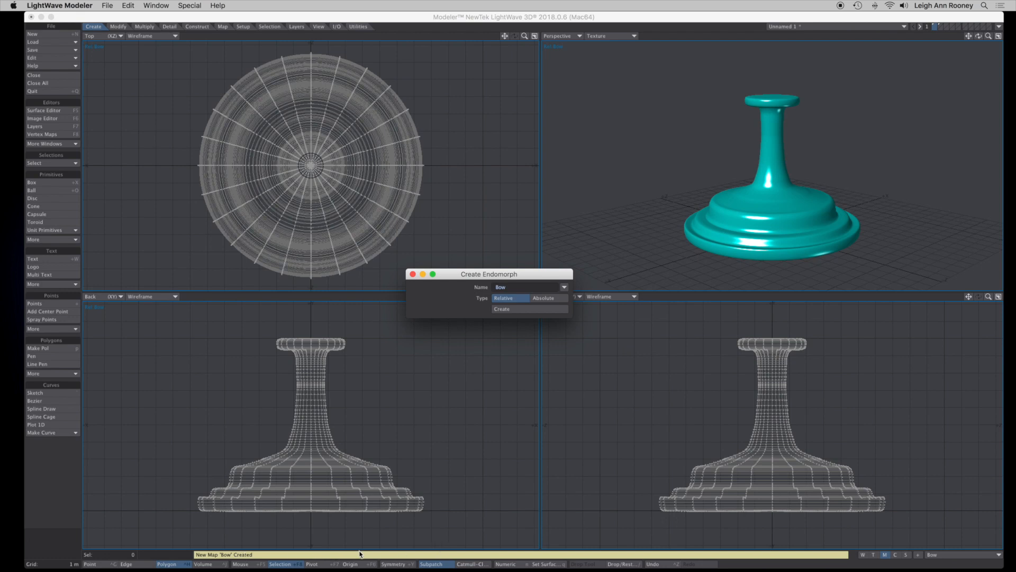
{"action": "left_click", "coordinate": [413, 274]}
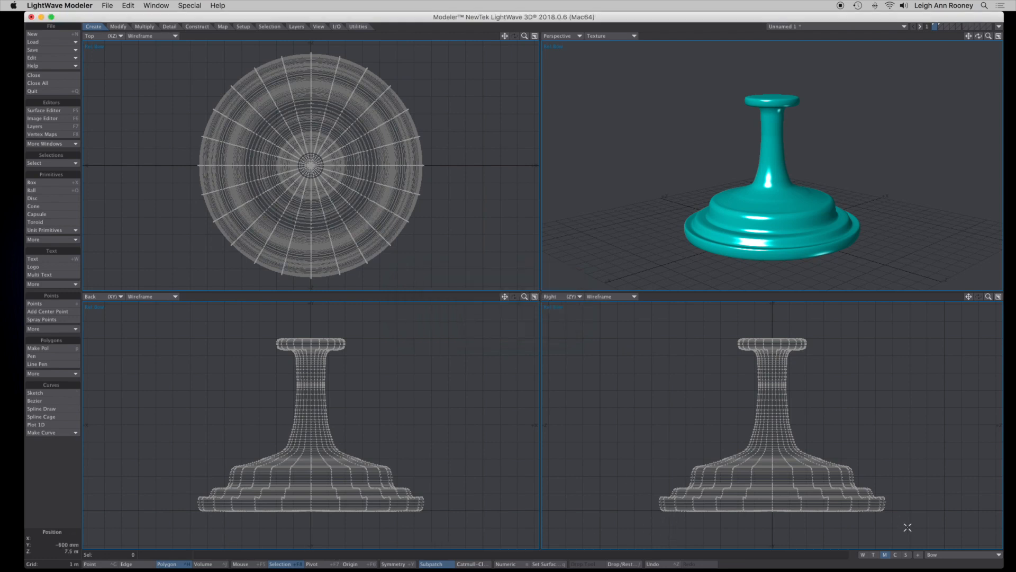
{"action": "left_click", "coordinate": [947, 560]}
{"action": "left_click_drag", "start_coordinate": [947, 557], "coordinate": [947, 534]}
{"action": "left_click", "coordinate": [941, 556]}
{"action": "left_click", "coordinate": [940, 556]}
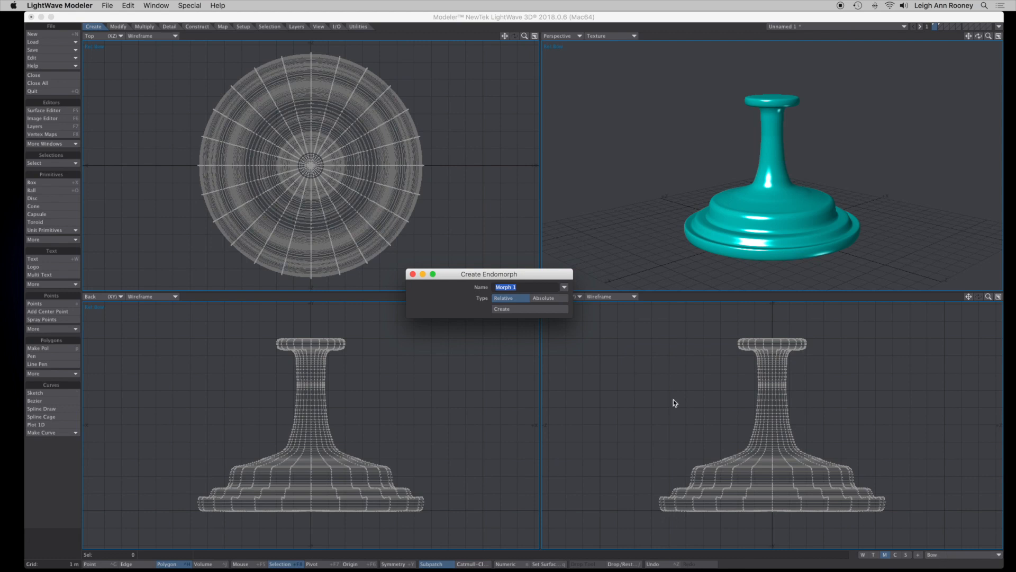
{"action": "left_click", "coordinate": [413, 274]}
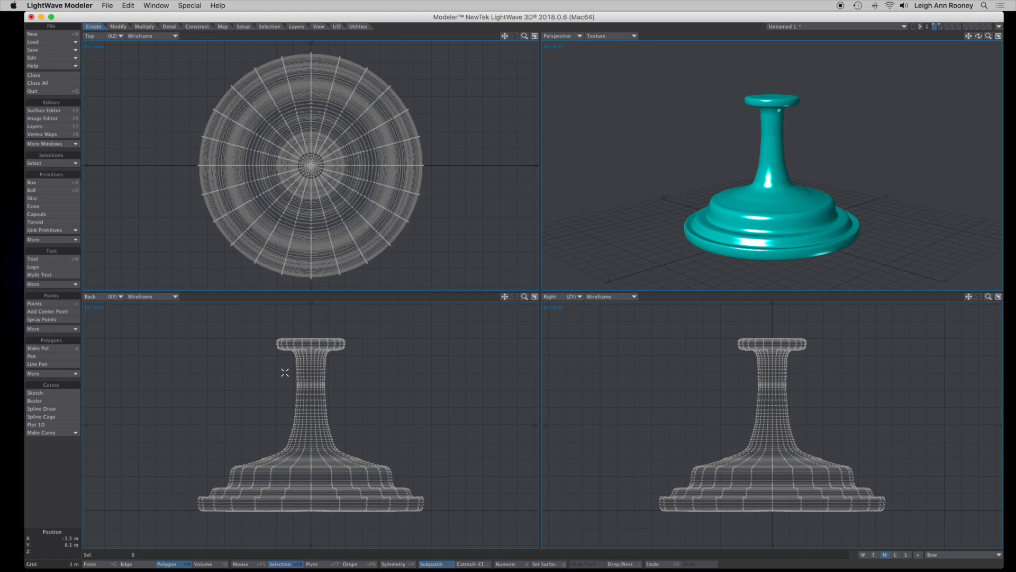
- Bend the whole vase about 68° toward negative Z in the Bow morph, and shift the bend's end point to 100 mm in X
{"action": "left_click", "coordinate": [120, 28]}
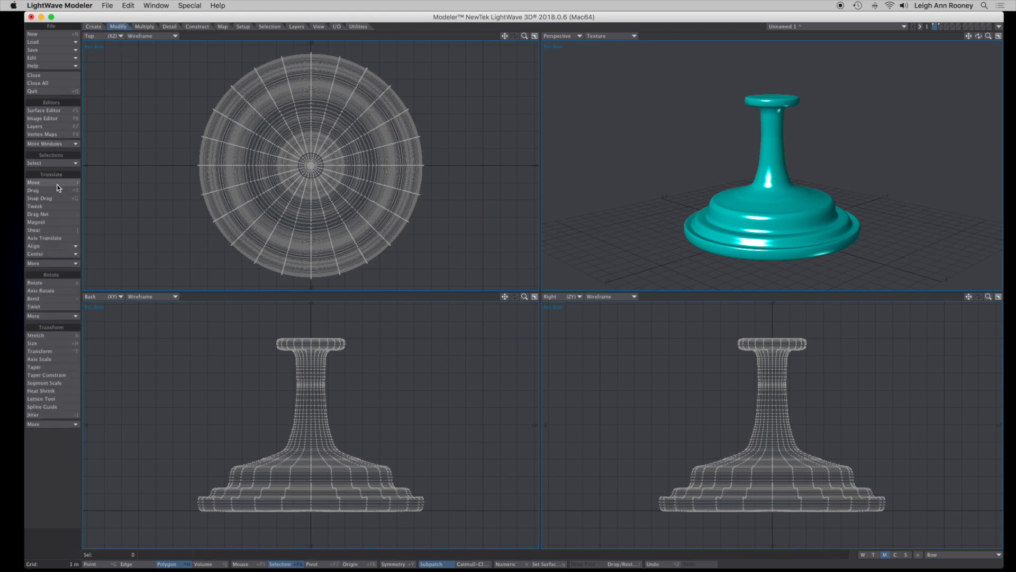
{"action": "left_click", "coordinate": [52, 299]}
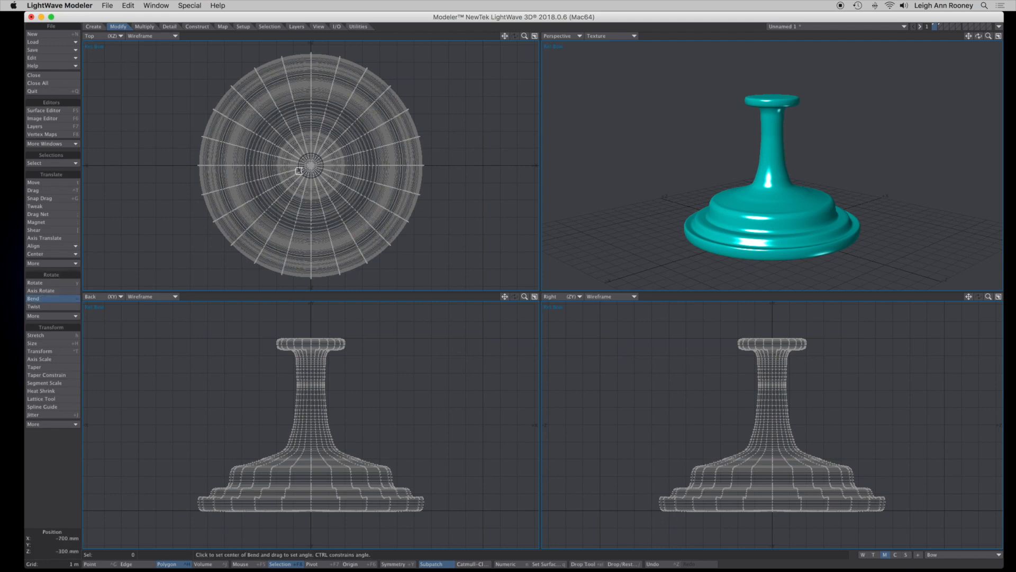
{"action": "left_click_drag", "start_coordinate": [311, 166], "coordinate": [308, 237]}
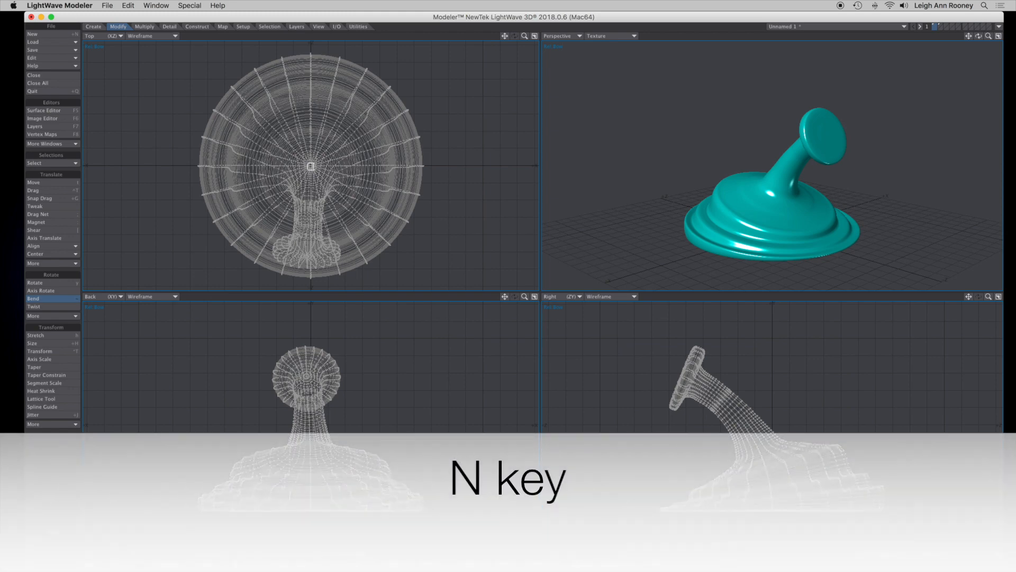
{"action": "key", "text": "n"}
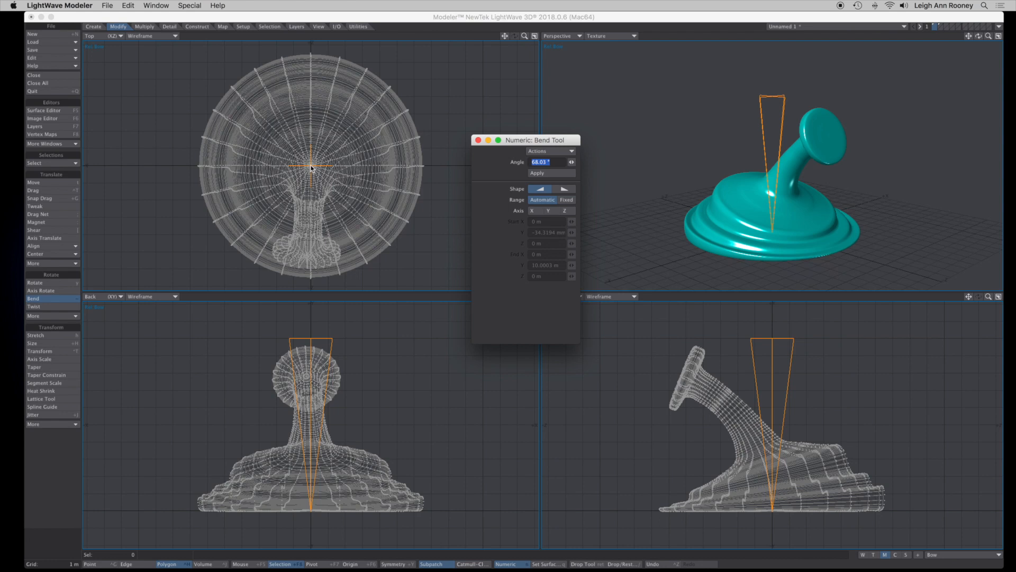
{"action": "mouse_move", "coordinate": [311, 168]}
{"action": "left_mouse_down"}
{"action": "mouse_move", "coordinate": [352, 159]}
{"action": "mouse_move", "coordinate": [312, 165]}
{"action": "left_mouse_up"}
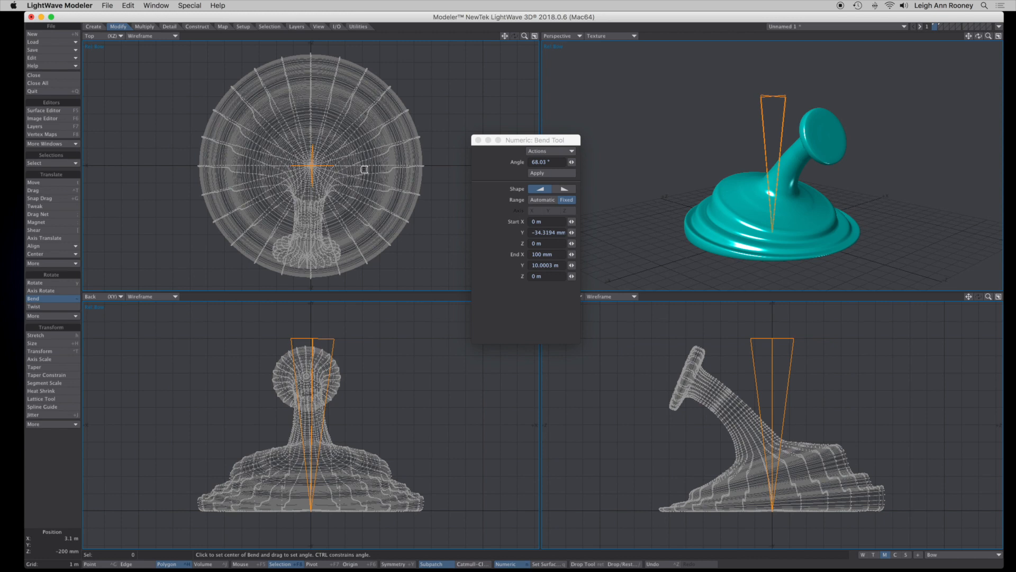
{"action": "left_click", "coordinate": [479, 141]}
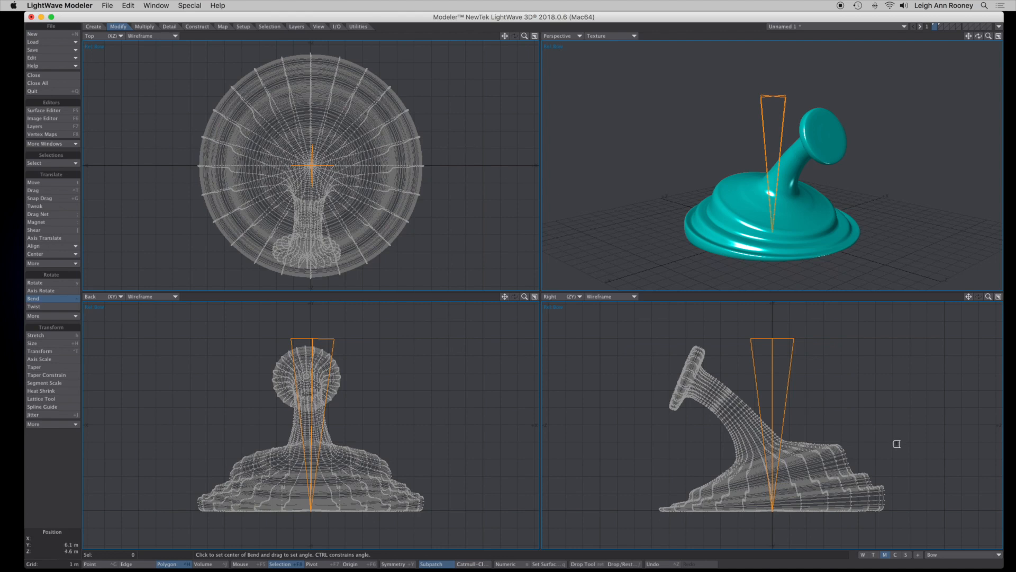
- Switch the vase back to its base morph map and drop the Bend tool
{"action": "left_click", "coordinate": [933, 555]}
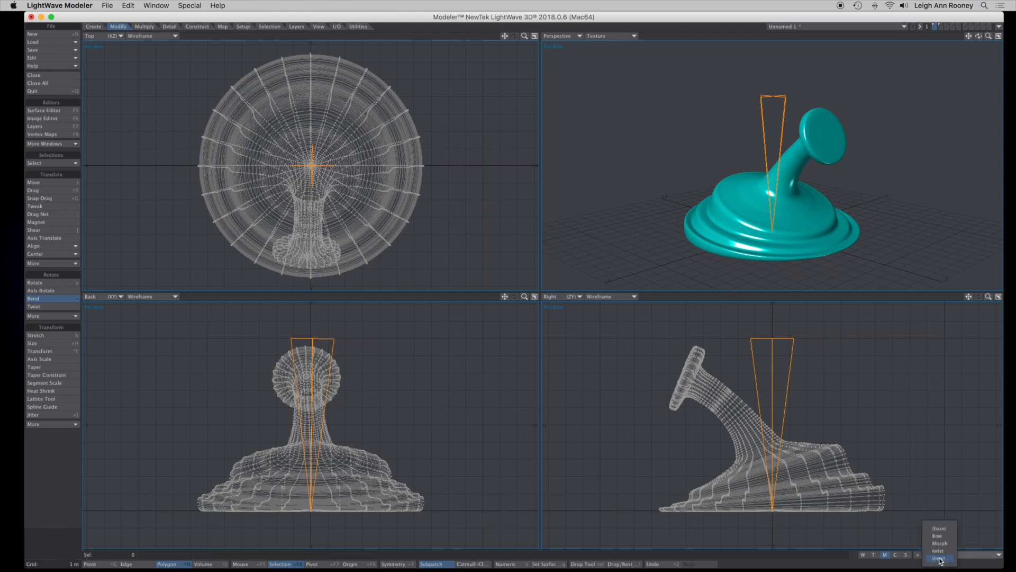
{"action": "left_click", "coordinate": [946, 530]}
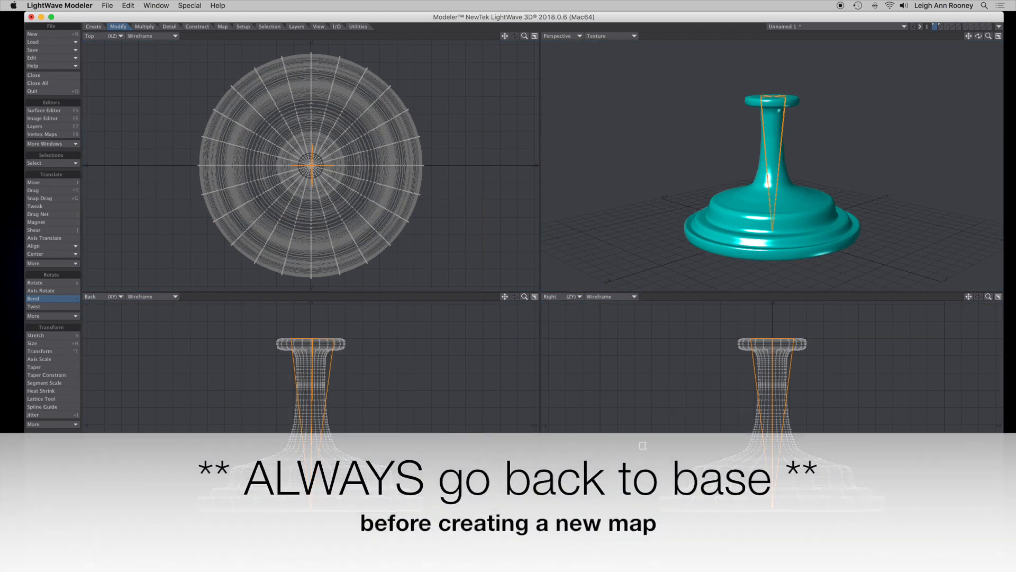
{"action": "left_click", "coordinate": [46, 299]}
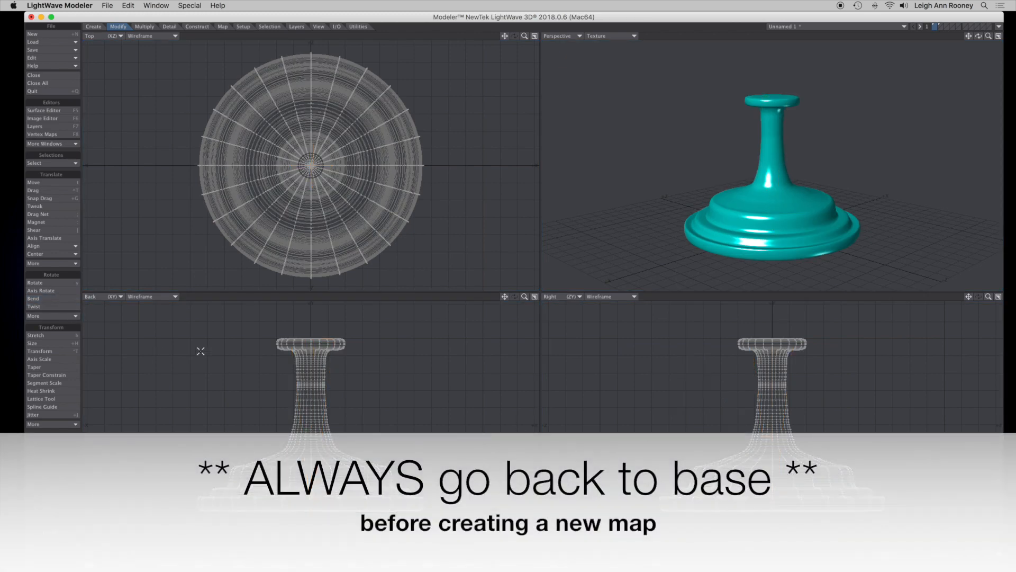
- Create another relative endomorph named Bow2 from the vase's base shape
{"action": "left_click", "coordinate": [946, 560]}
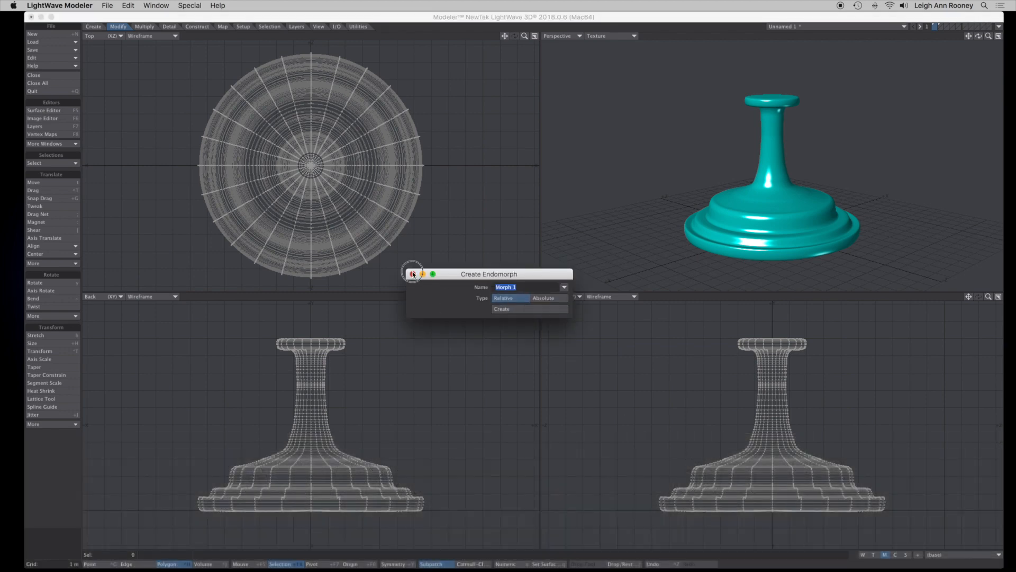
{"action": "left_click", "coordinate": [412, 274]}
{"action": "left_click", "coordinate": [957, 554]}
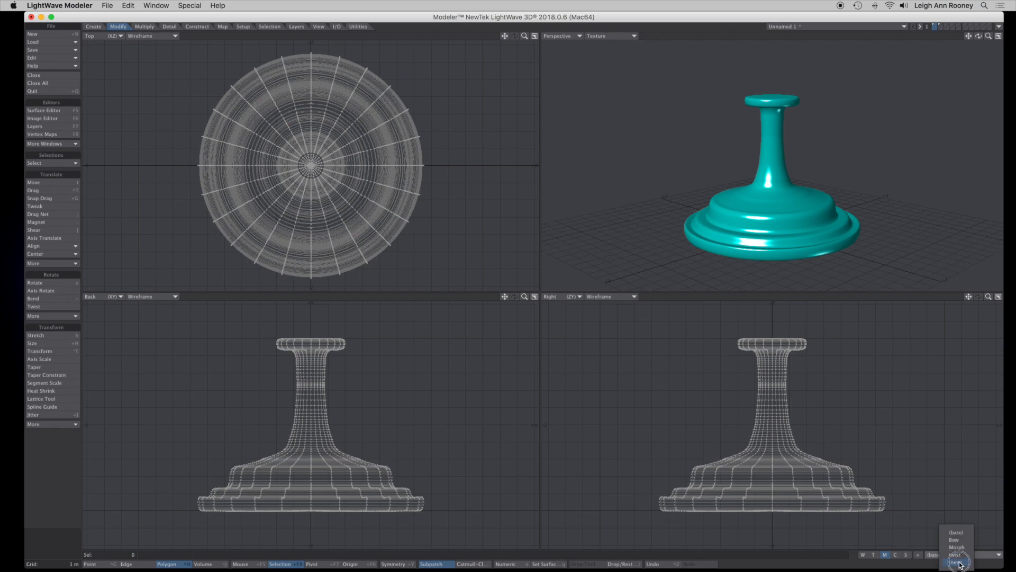
{"action": "left_click", "coordinate": [957, 563]}
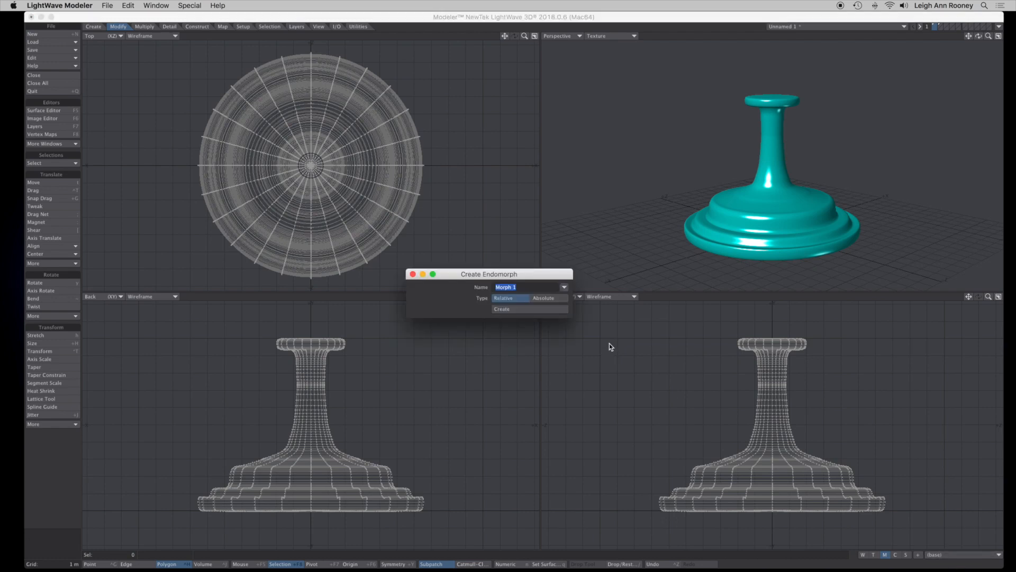
{"action": "type", "text": "Bow2"}
{"action": "left_click", "coordinate": [512, 310]}
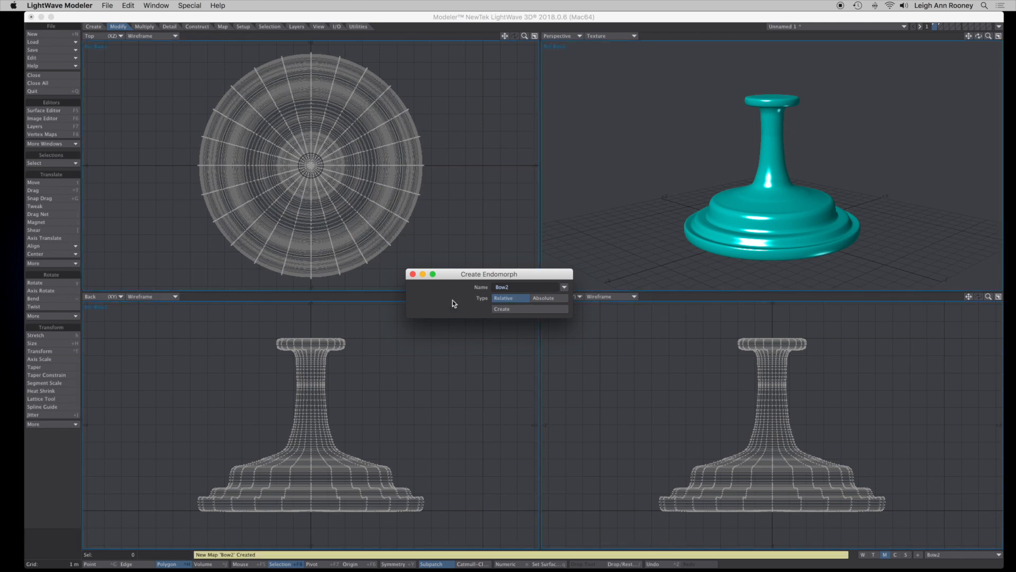
{"action": "left_click", "coordinate": [412, 274]}
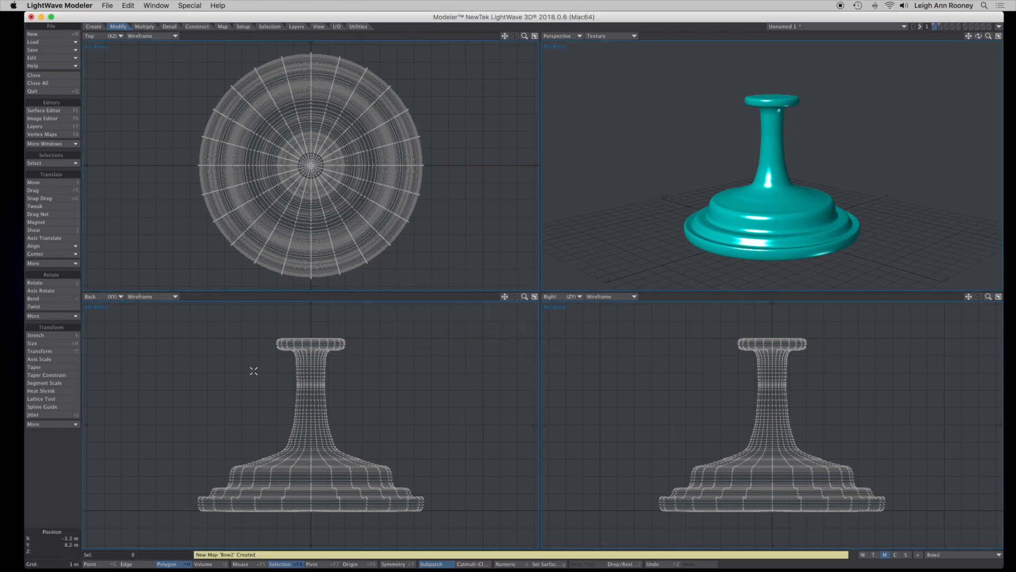
- Select the vase's rim and upper neck polygons and bend them toward positive X in the Bow2 morph
{"action": "mouse_move", "coordinate": [268, 408]}
{"action": "right_mouse_down"}
{"action": "mouse_move", "coordinate": [241, 343]}
{"action": "mouse_move", "coordinate": [379, 352]}
{"action": "mouse_move", "coordinate": [274, 401]}
{"action": "right_mouse_up"}
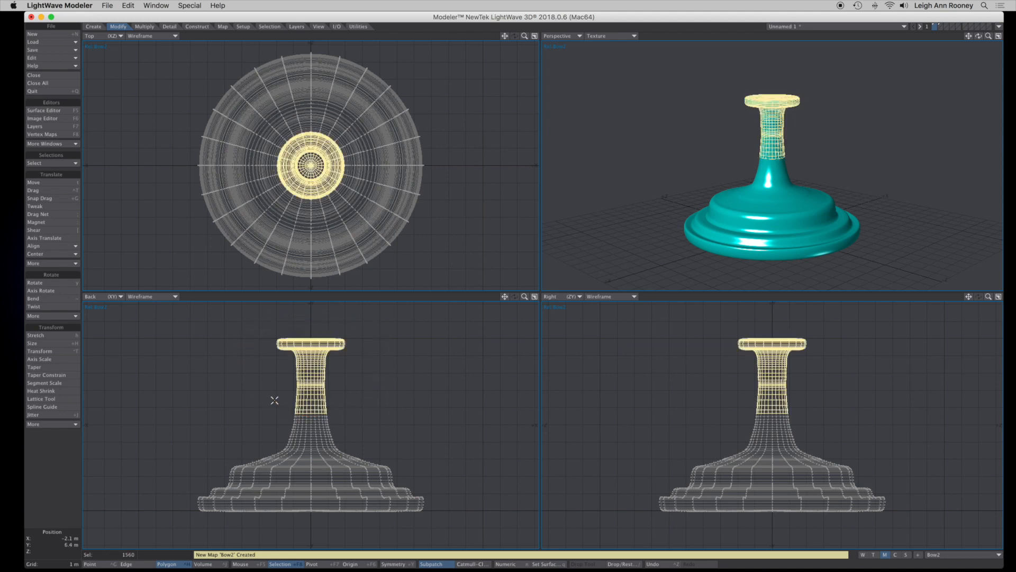
{"action": "mouse_move", "coordinate": [280, 416]}
{"action": "left_mouse_down"}
{"action": "mouse_move", "coordinate": [338, 418]}
{"action": "mouse_move", "coordinate": [281, 415]}
{"action": "left_mouse_up"}
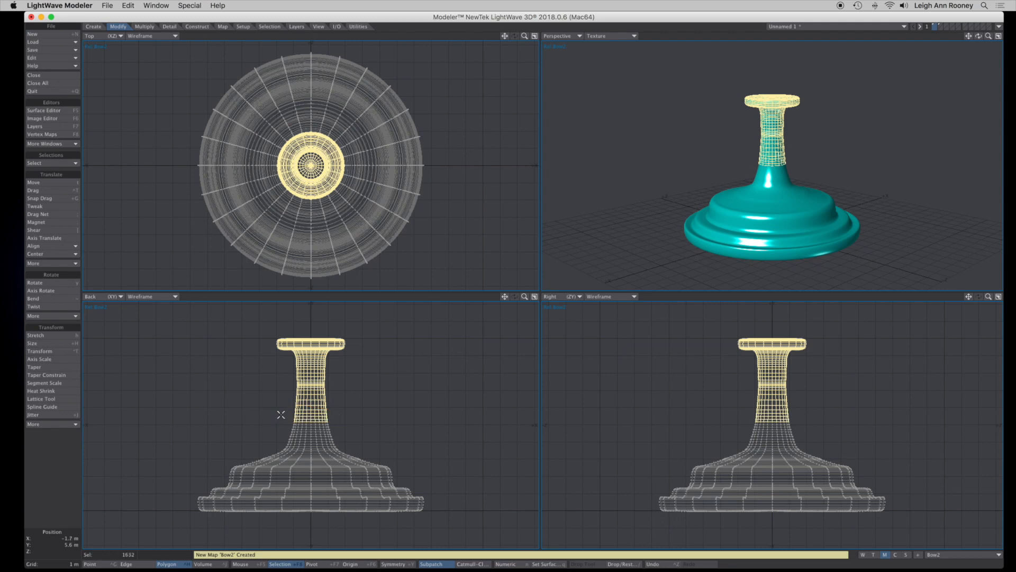
{"action": "left_click", "coordinate": [46, 300]}
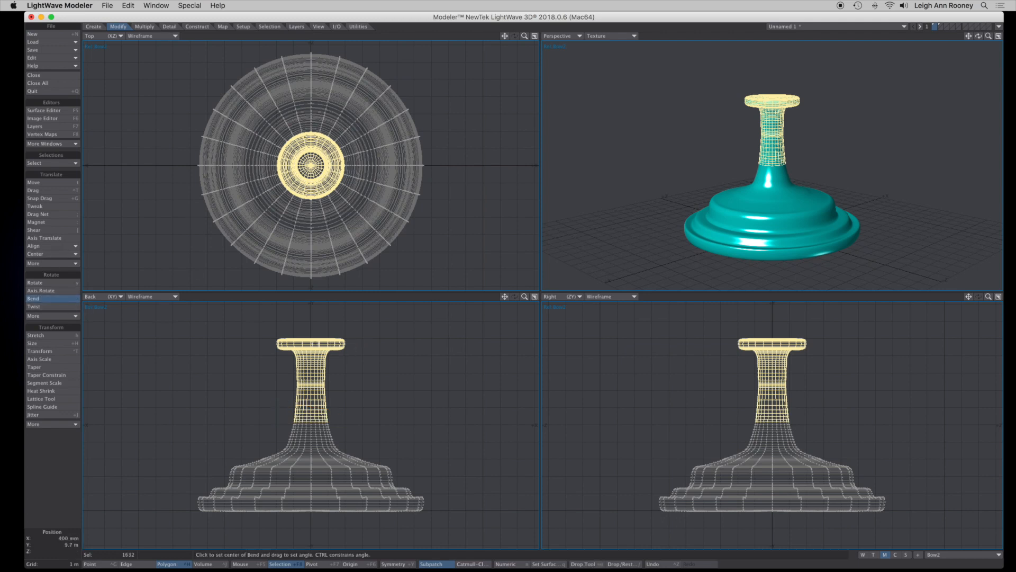
{"action": "left_click_drag", "start_coordinate": [308, 346], "coordinate": [309, 344]}
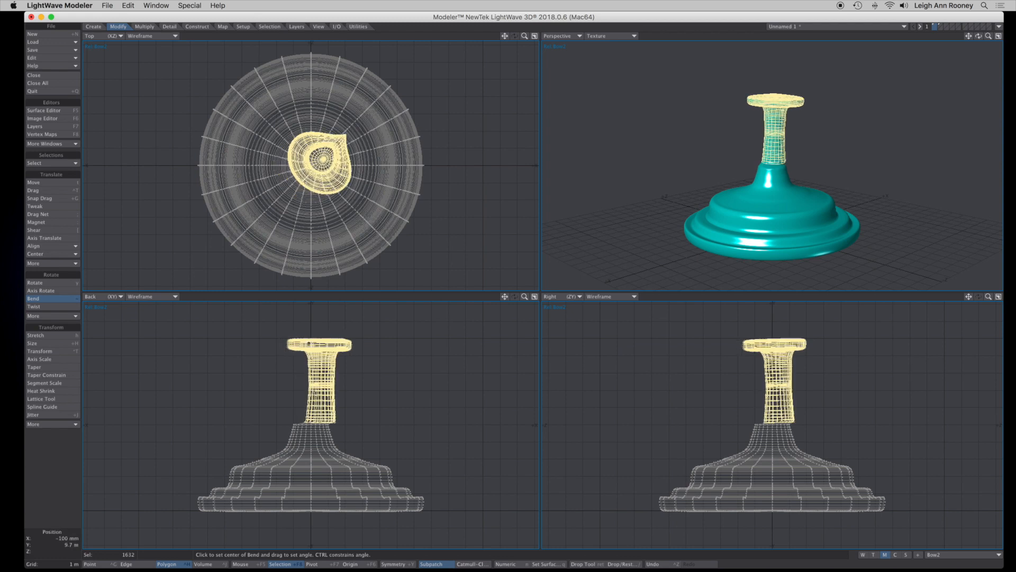
{"action": "key", "text": "super+z"}
{"action": "mouse_move", "coordinate": [310, 165]}
{"action": "left_mouse_down"}
{"action": "mouse_move", "coordinate": [378, 207]}
{"action": "mouse_move", "coordinate": [389, 165]}
{"action": "mouse_move", "coordinate": [315, 164]}
{"action": "left_mouse_up"}
{"action": "left_click_drag", "start_coordinate": [979, 36], "coordinate": [916, 36]}
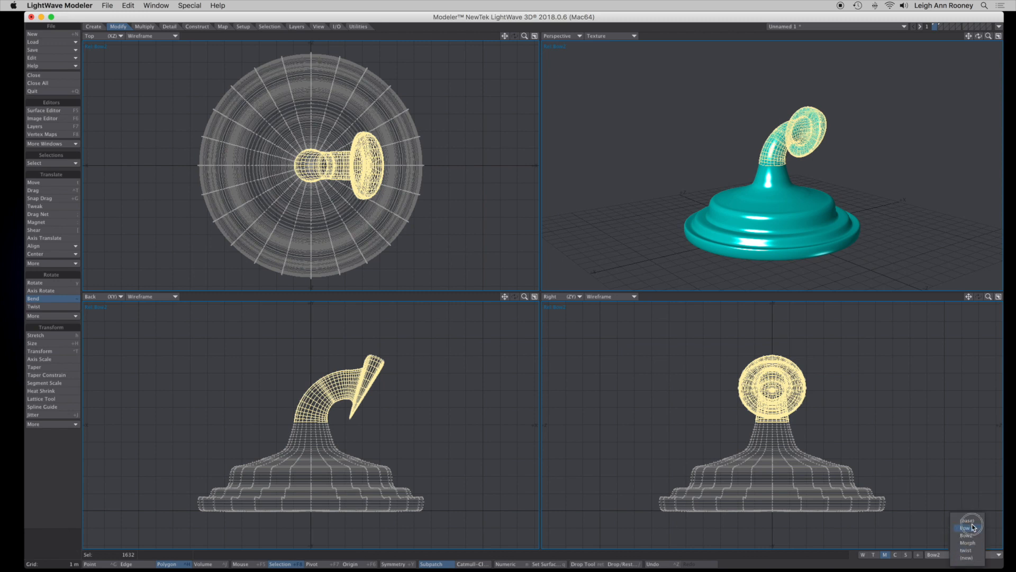
- Switch the vase back to its base morph map, drop the Bend tool and clear the polygon selection
{"action": "key", "text": "ctrl+z"}
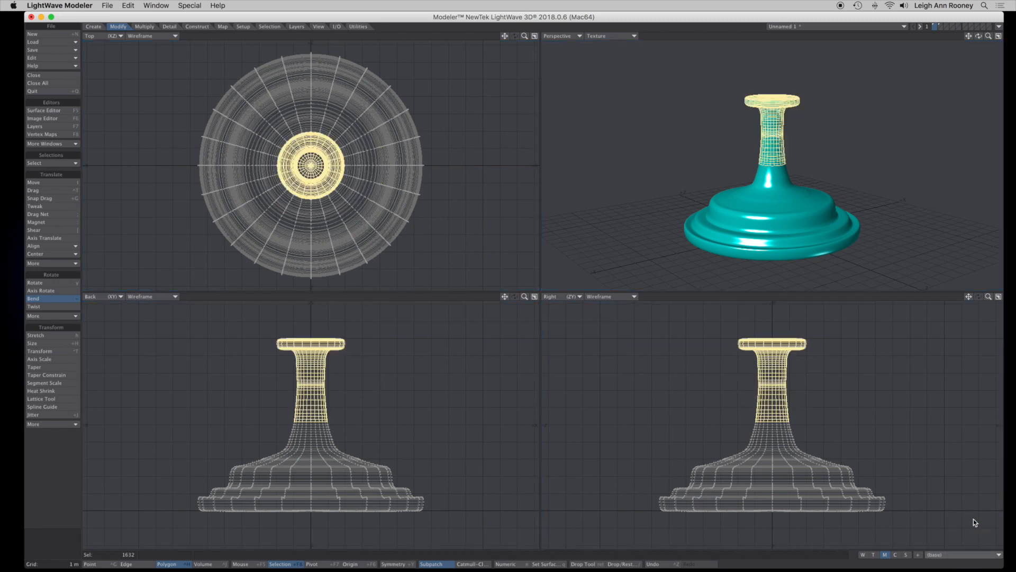
{"action": "key", "text": "Return"}
{"action": "left_click", "coordinate": [927, 493]}
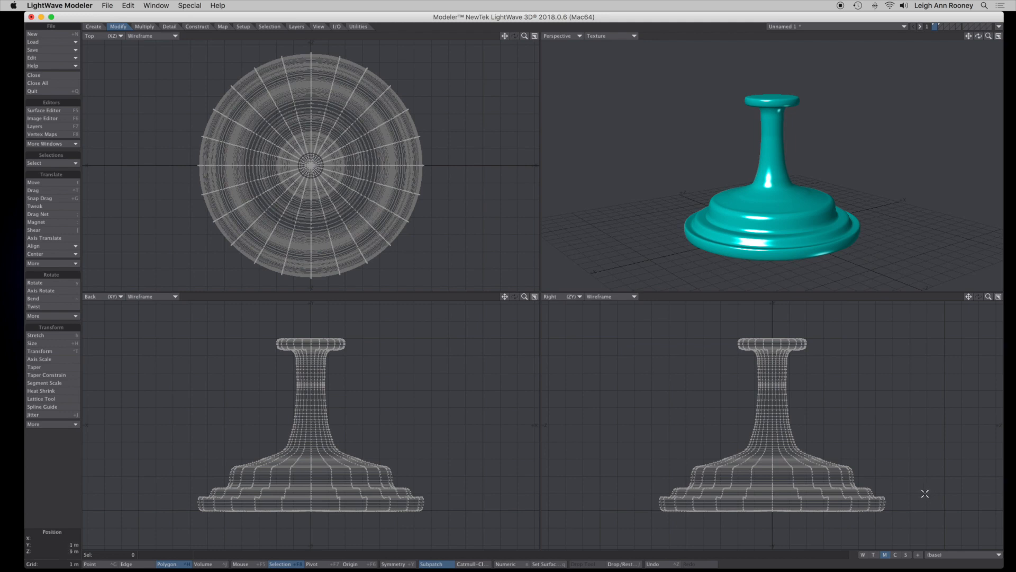
- Create a new relative endomorph named spline-guide for the vase
{"action": "left_click", "coordinate": [956, 558]}
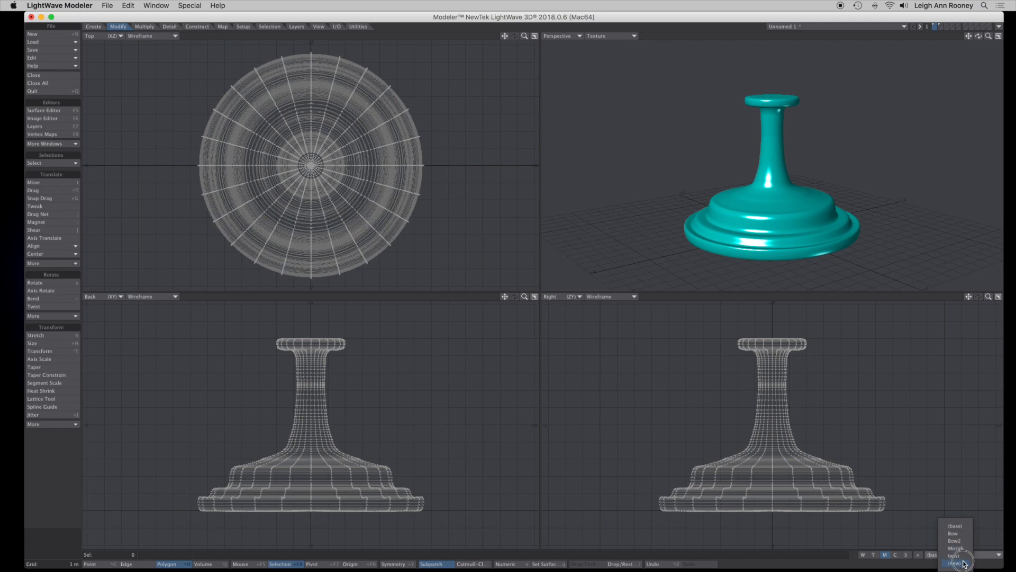
{"action": "left_click", "coordinate": [964, 562]}
{"action": "type", "text": "spline-guide"}
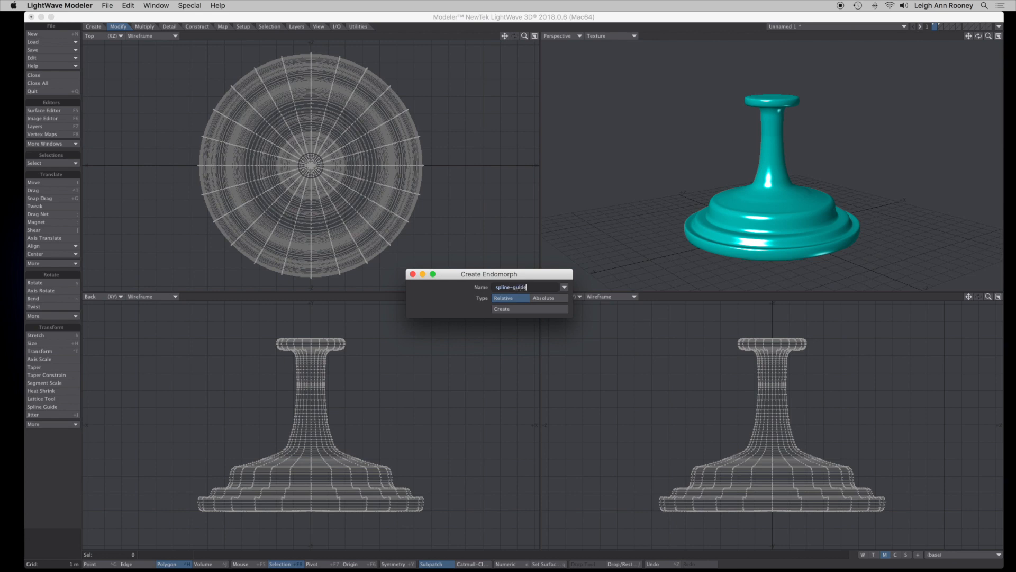
{"action": "left_click", "coordinate": [537, 310]}
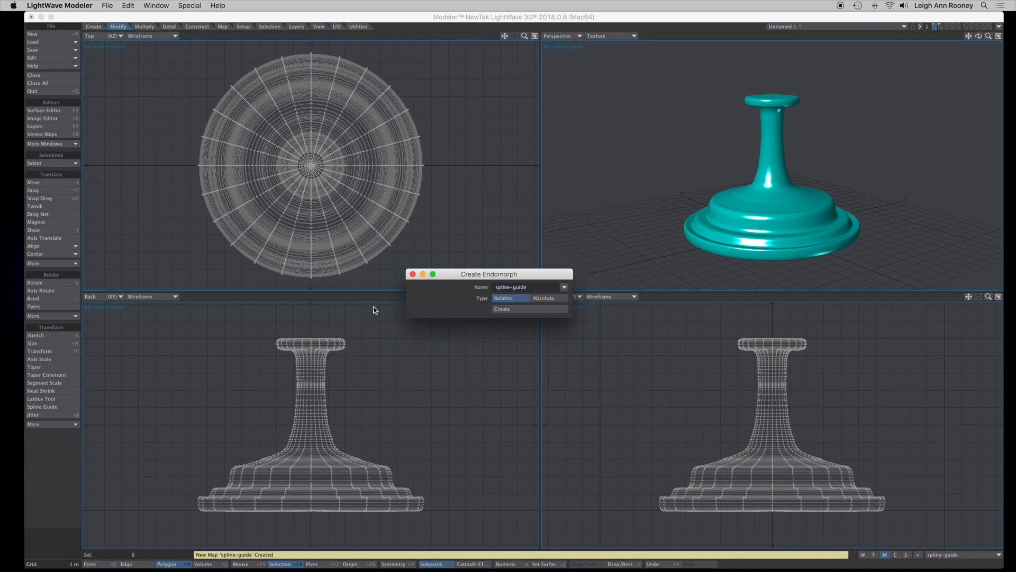
{"action": "left_click", "coordinate": [413, 274]}
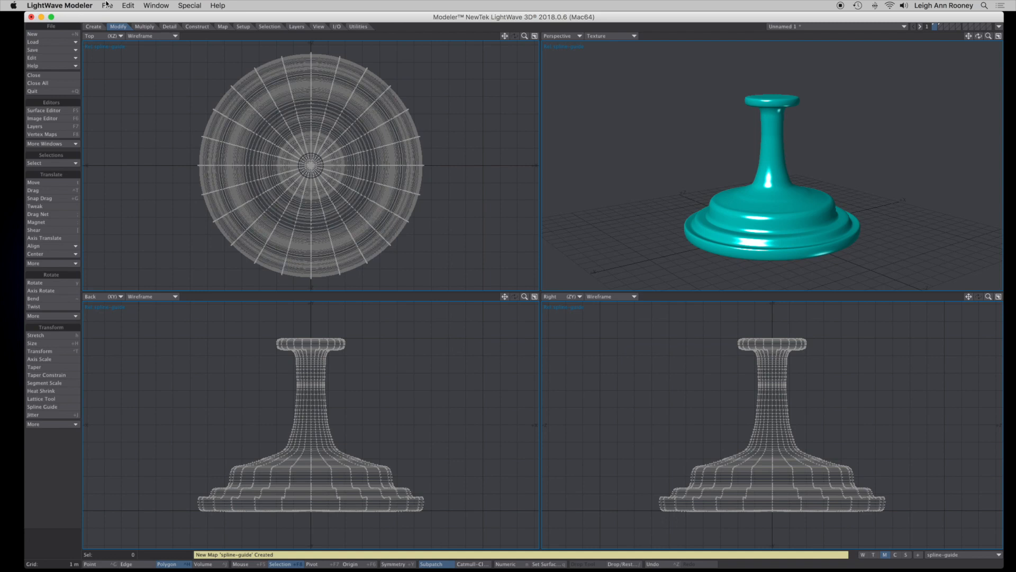
- Start the Spline Guide on the whole vase with its numeric options shown and set its axis to Y
{"action": "left_click", "coordinate": [59, 407]}
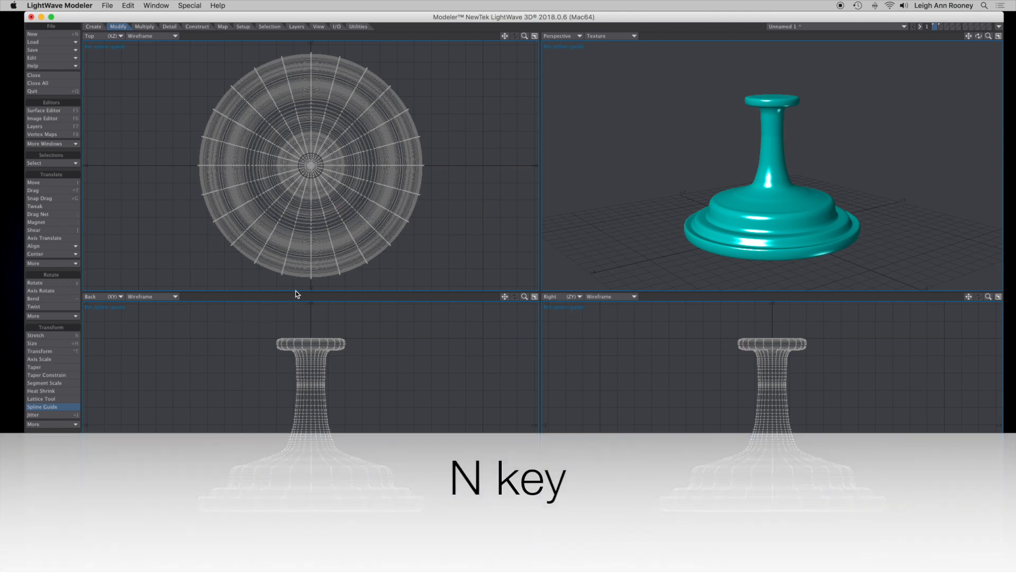
{"action": "key", "text": "n"}
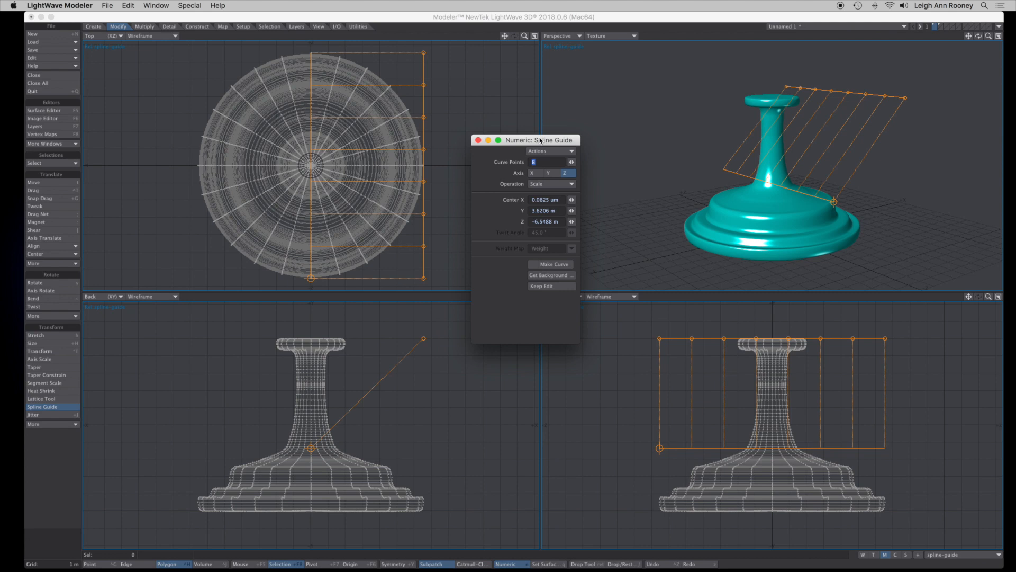
{"action": "left_click_drag", "start_coordinate": [540, 144], "coordinate": [576, 127]}
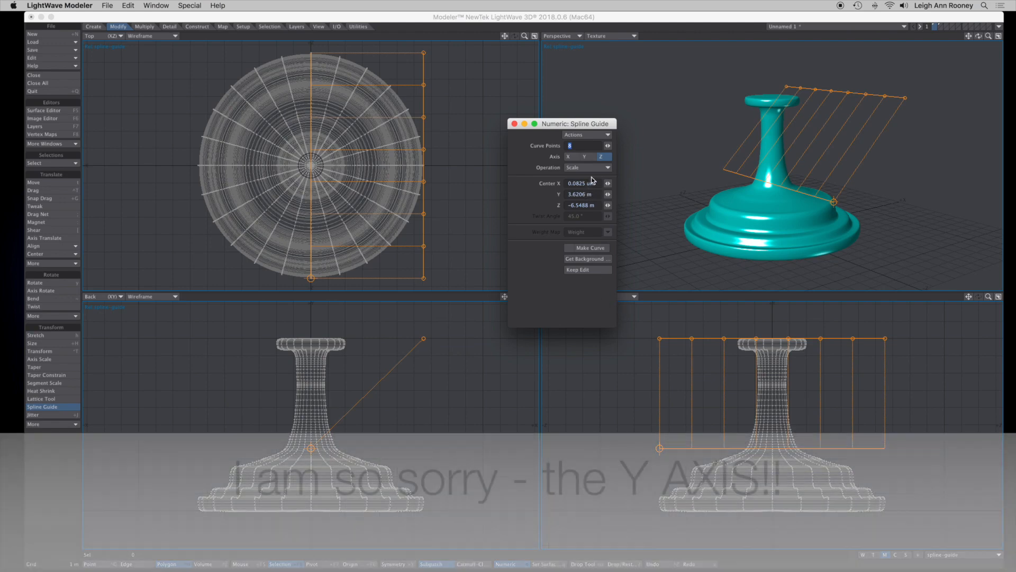
{"action": "left_click", "coordinate": [592, 159]}
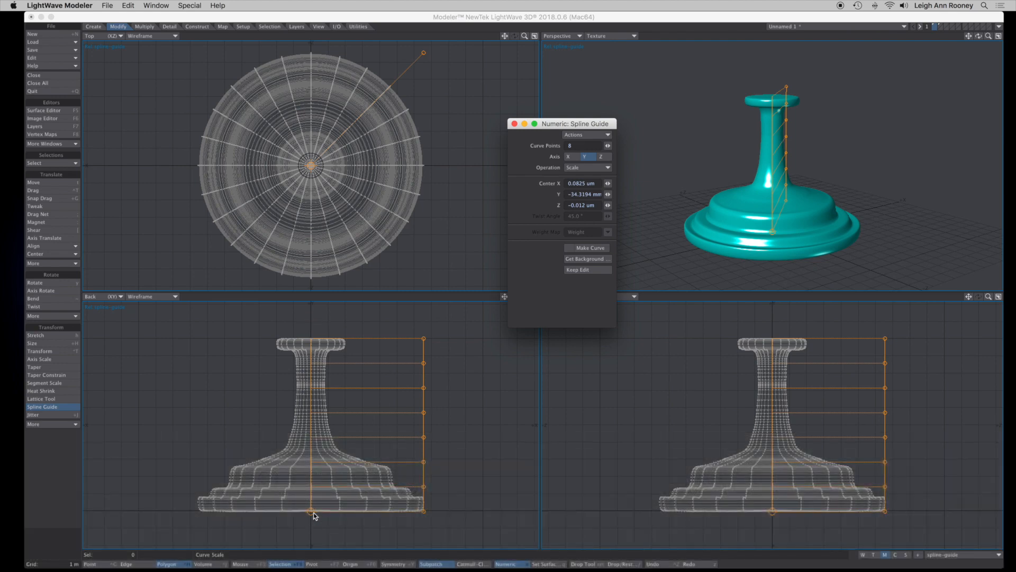
- Pull the guide's third curve point from the top outward in X and move the guide's center to X -6.8 m
{"action": "mouse_move", "coordinate": [312, 514]}
{"action": "left_mouse_down"}
{"action": "mouse_move", "coordinate": [198, 515]}
{"action": "mouse_move", "coordinate": [311, 518]}
{"action": "left_mouse_up"}
{"action": "mouse_move", "coordinate": [423, 387]}
{"action": "left_mouse_down"}
{"action": "mouse_move", "coordinate": [494, 387]}
{"action": "mouse_move", "coordinate": [440, 389]}
{"action": "left_mouse_up"}
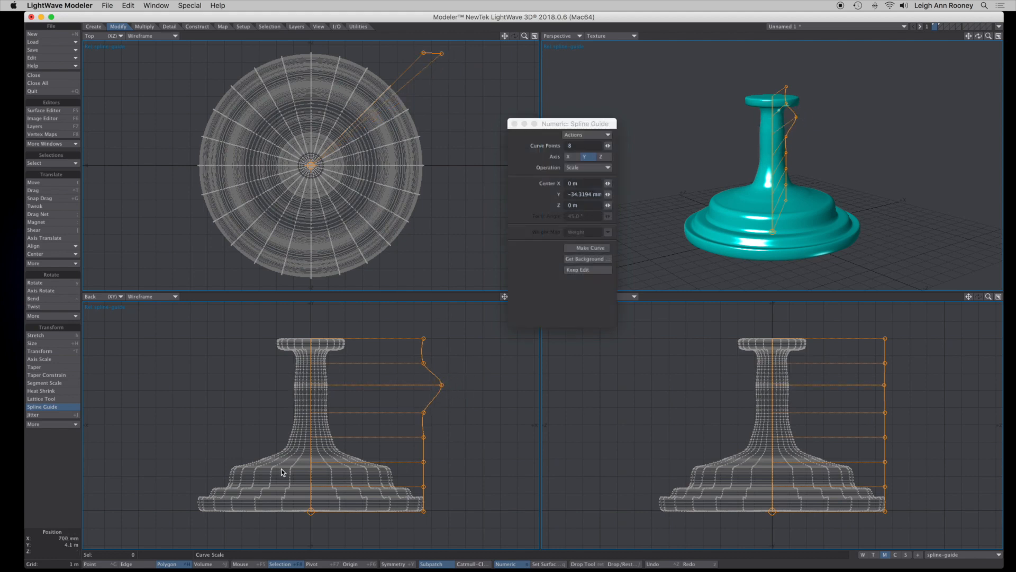
{"action": "left_click_drag", "start_coordinate": [312, 516], "coordinate": [192, 509]}
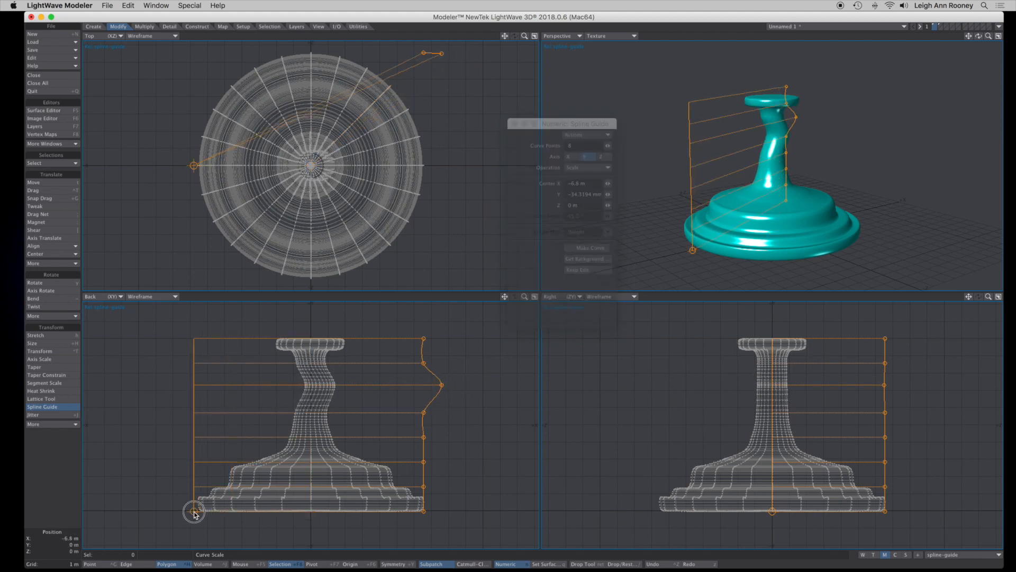
- Push all the guide's curve points except the sixth from the top outward in X to skew the vase, and close the numeric options
{"action": "left_click_drag", "start_coordinate": [423, 413], "coordinate": [492, 411]}
{"action": "left_click_drag", "start_coordinate": [422, 338], "coordinate": [504, 339]}
{"action": "left_click_drag", "start_coordinate": [424, 364], "coordinate": [511, 362]}
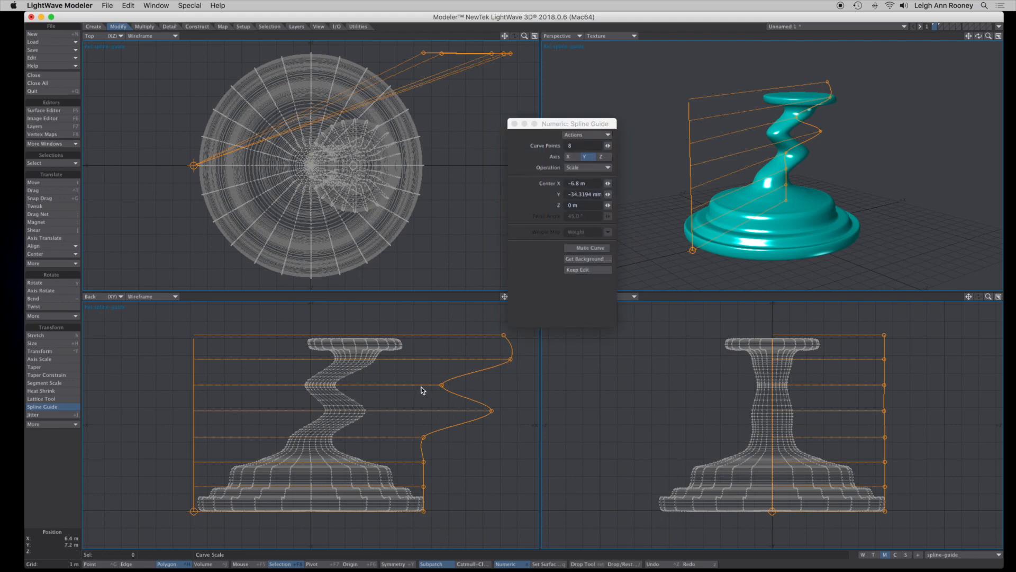
{"action": "left_click_drag", "start_coordinate": [445, 387], "coordinate": [528, 381]}
{"action": "left_click_drag", "start_coordinate": [427, 513], "coordinate": [476, 509]}
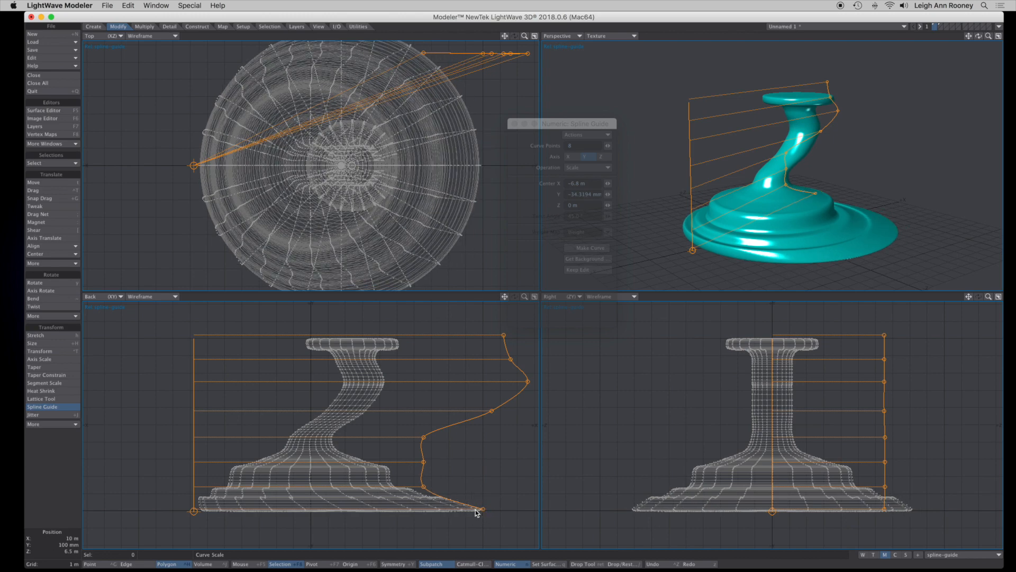
{"action": "left_click_drag", "start_coordinate": [424, 486], "coordinate": [481, 484]}
{"action": "left_click_drag", "start_coordinate": [424, 449], "coordinate": [449, 440]}
{"action": "left_click", "coordinate": [514, 124]}
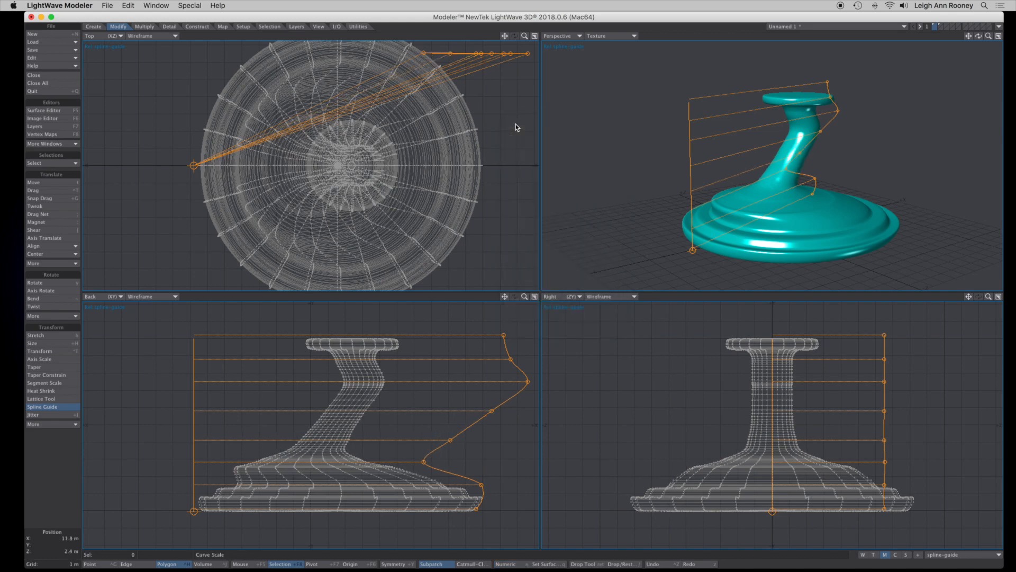
- Return the vase to its base morph map and drop the Spline Guide
{"action": "left_click", "coordinate": [946, 555]}
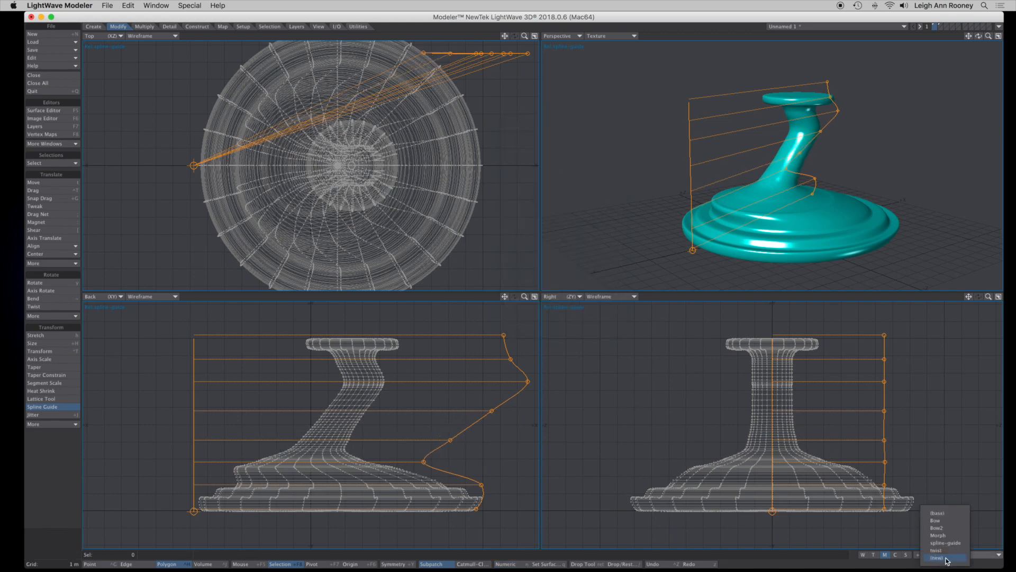
{"action": "left_click", "coordinate": [952, 515]}
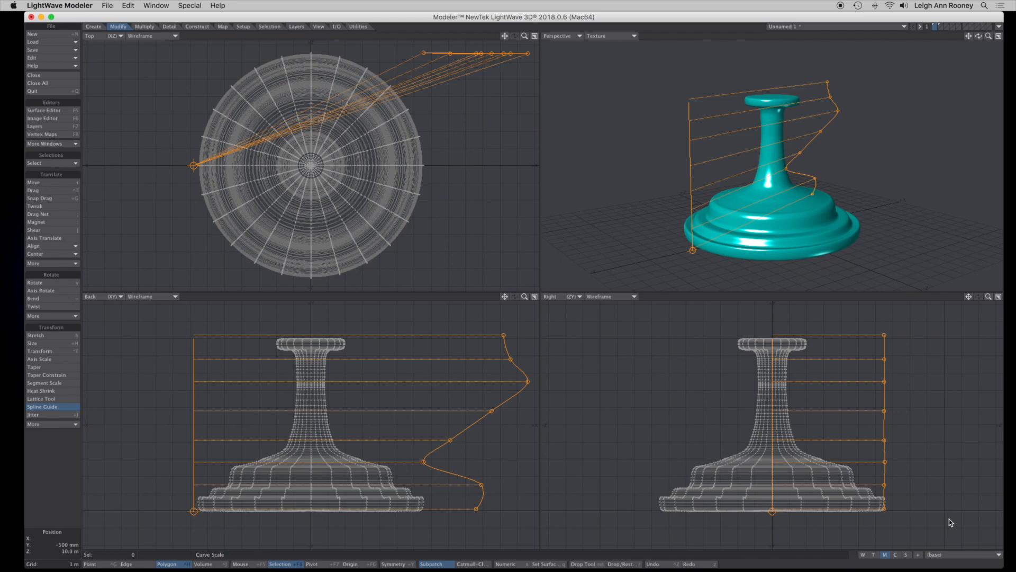
{"action": "left_click", "coordinate": [43, 406]}
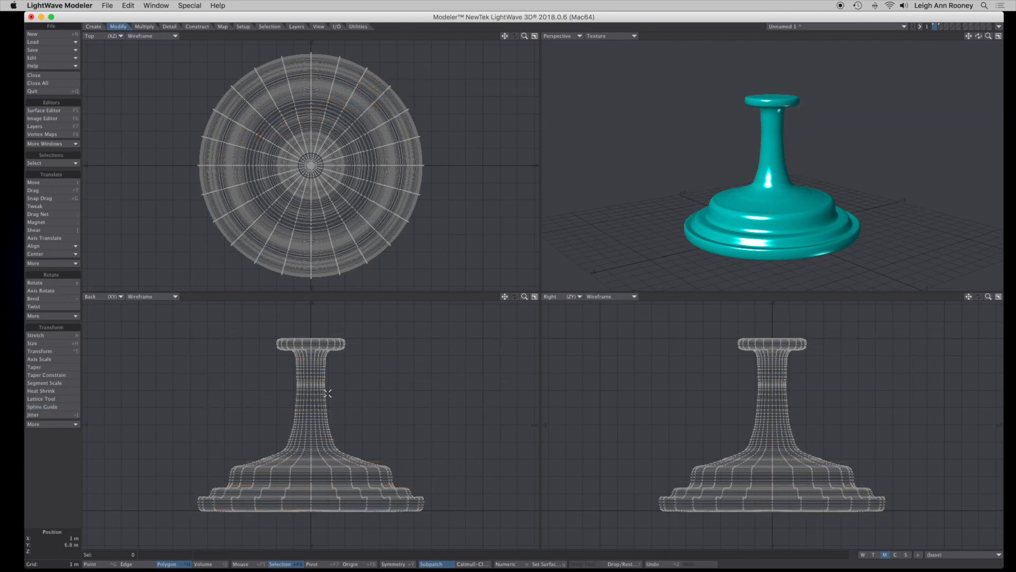
- Create a new relative endomorph named twist from the vase's base shape
{"action": "left_click", "coordinate": [950, 556]}
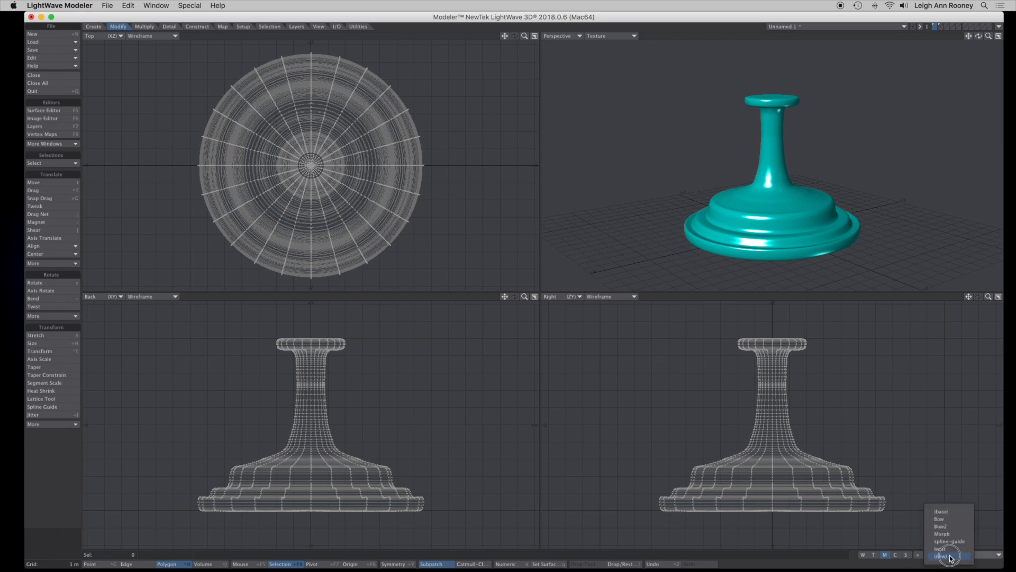
{"action": "left_click", "coordinate": [948, 548]}
{"action": "type", "text": "twist"}
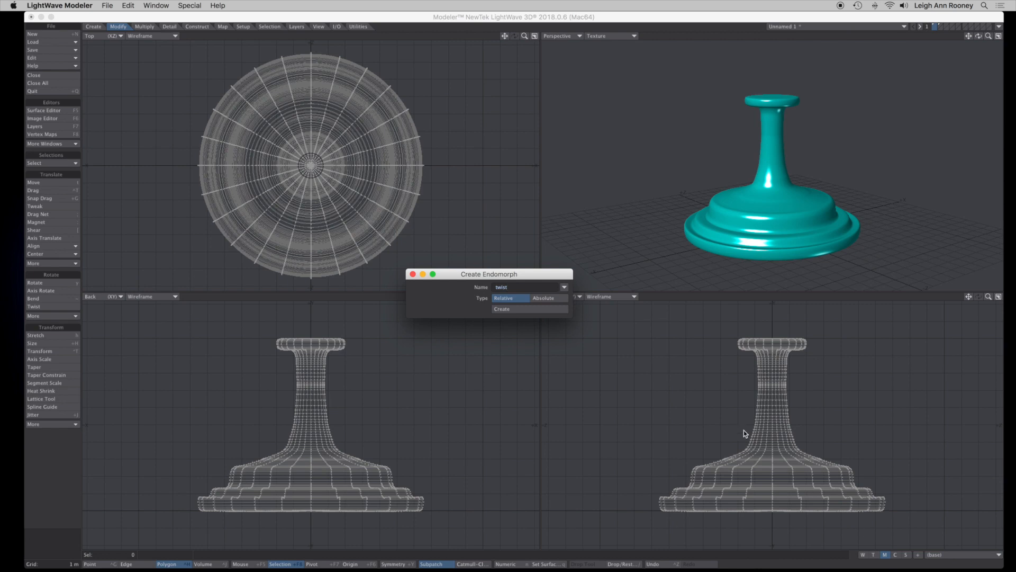
{"action": "key", "text": "Return"}
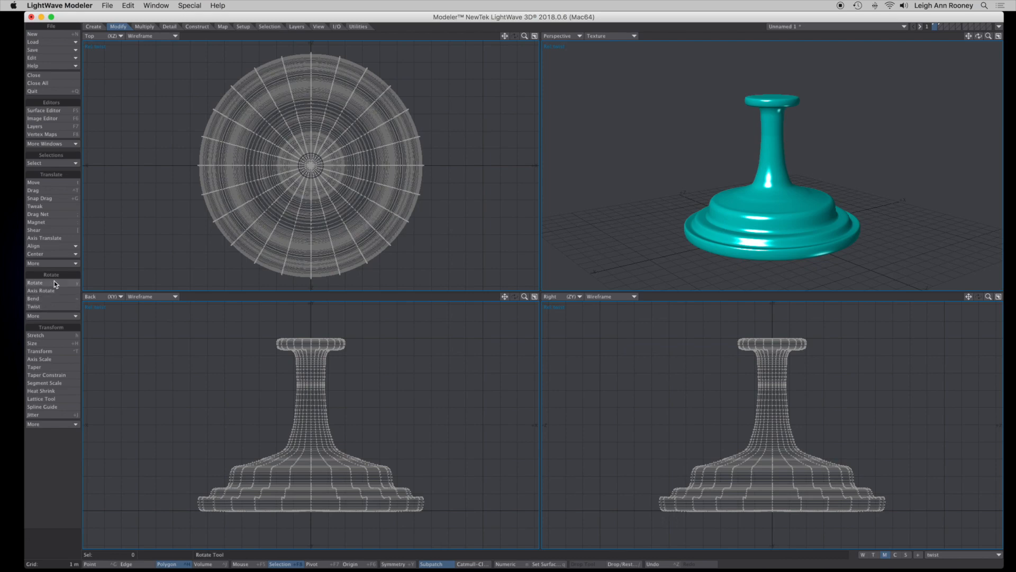
- Twist the whole vase in the back view and again in the top view, centered near its neck axis, in the twist morph
{"action": "left_click", "coordinate": [34, 307]}
{"action": "left_click_drag", "start_coordinate": [307, 348], "coordinate": [349, 347]}
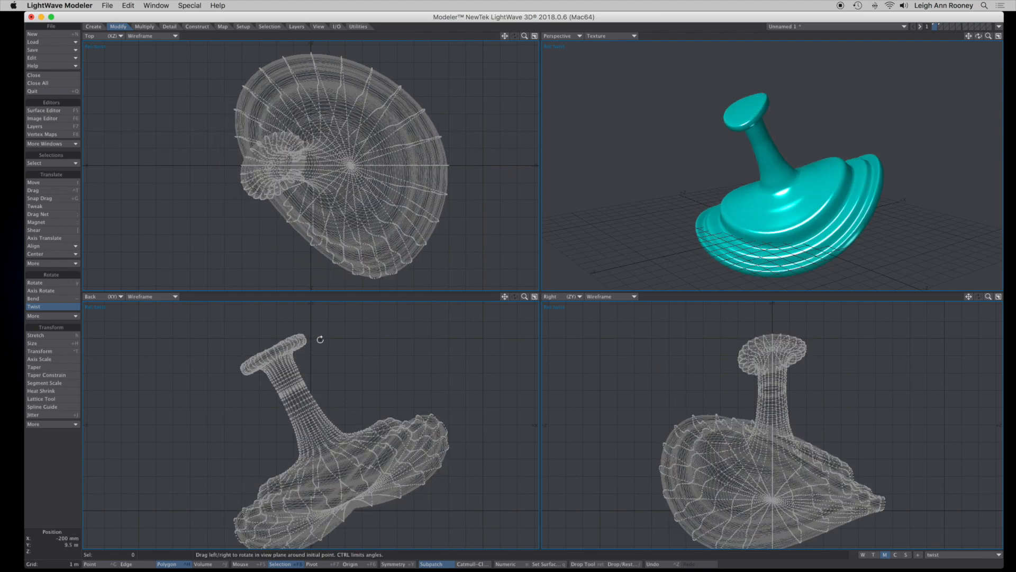
{"action": "mouse_move", "coordinate": [979, 36]}
{"action": "left_mouse_down"}
{"action": "mouse_move", "coordinate": [1003, 38]}
{"action": "mouse_move", "coordinate": [967, 40]}
{"action": "left_mouse_up"}
{"action": "left_click_drag", "start_coordinate": [345, 164], "coordinate": [439, 164]}
{"action": "left_click_drag", "start_coordinate": [980, 37], "coordinate": [948, 79]}
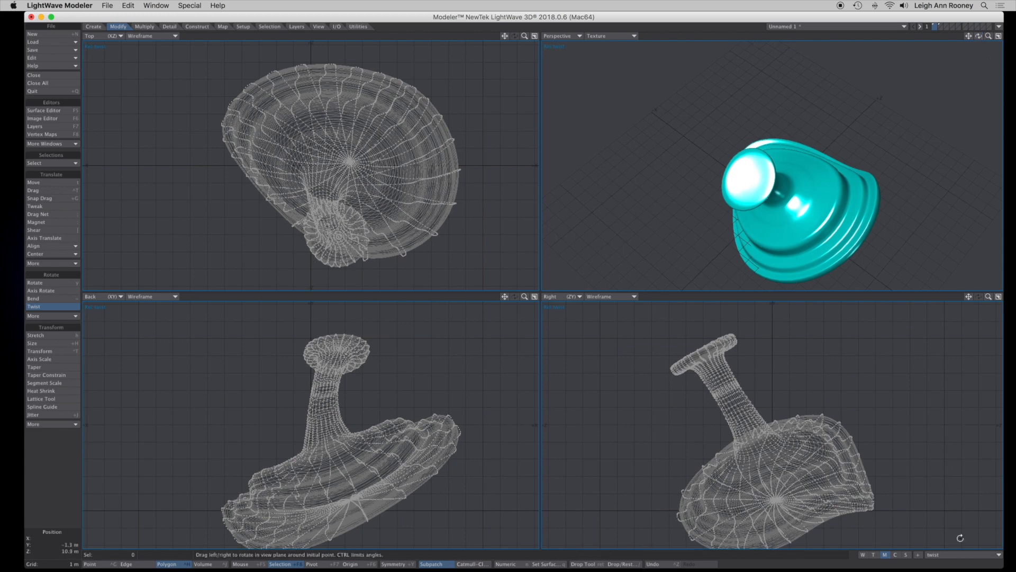
- Return the vase to its base morph map and create a relative endomorph named Lattice
{"action": "left_click", "coordinate": [961, 554]}
{"action": "left_click", "coordinate": [958, 530]}
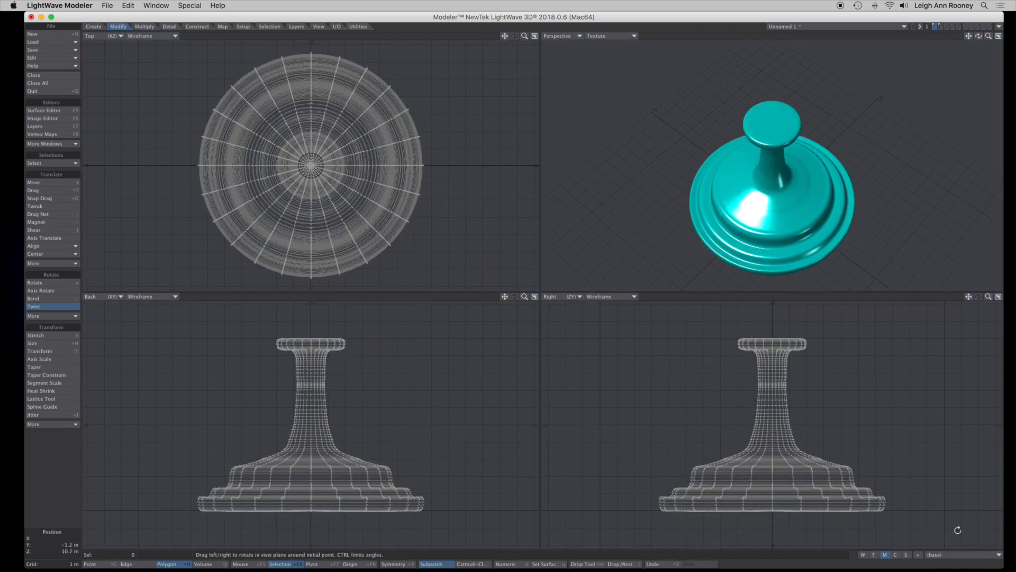
{"action": "left_click", "coordinate": [953, 554]}
{"action": "left_click", "coordinate": [951, 559]}
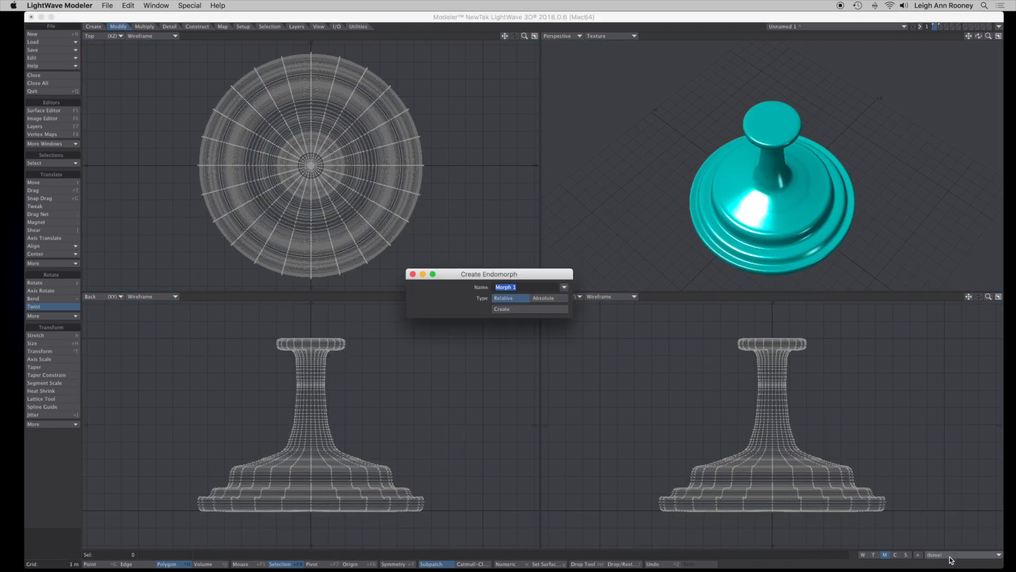
{"action": "type", "text": "Lattice"}
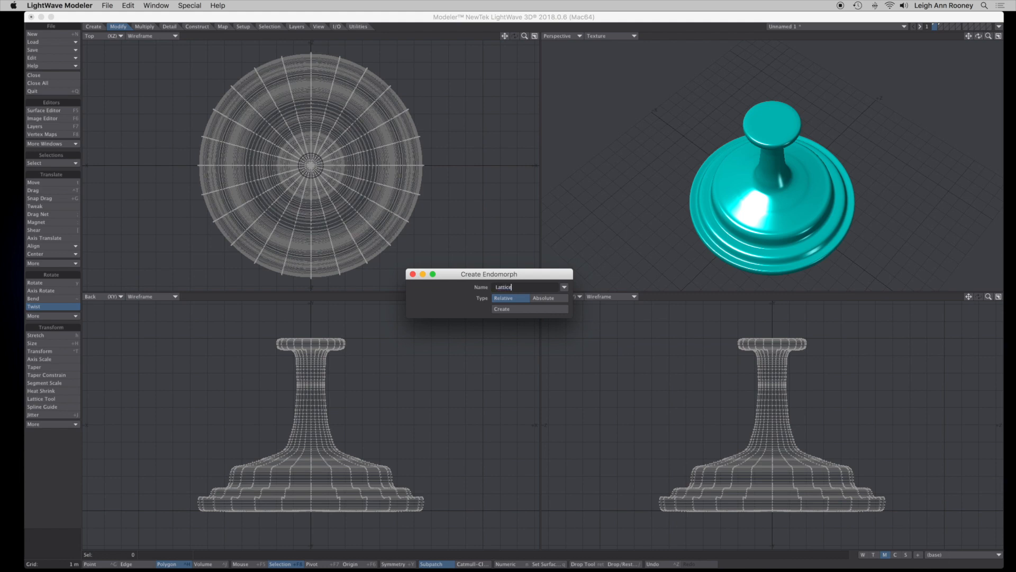
{"action": "left_click", "coordinate": [503, 311]}
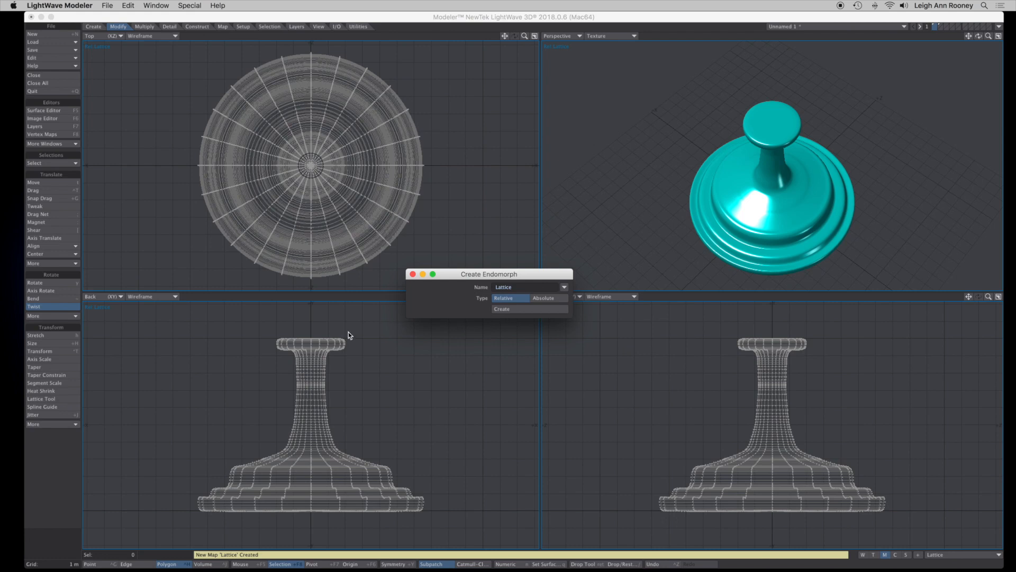
{"action": "left_click", "coordinate": [413, 274]}
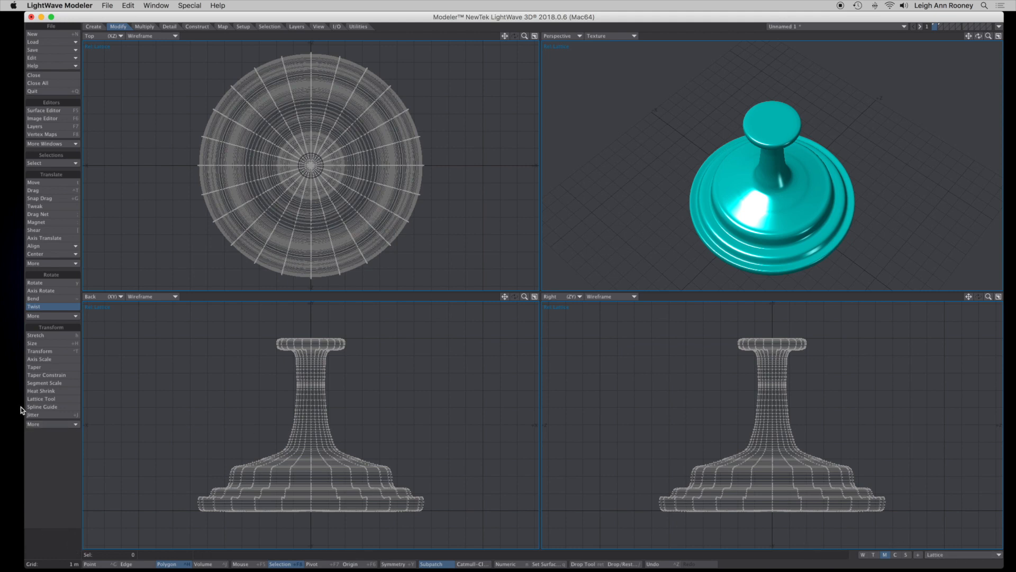
- Start the Lattice Tool and pull the two middle control points on the cage's +X side outward in the top view
{"action": "left_click", "coordinate": [36, 400]}
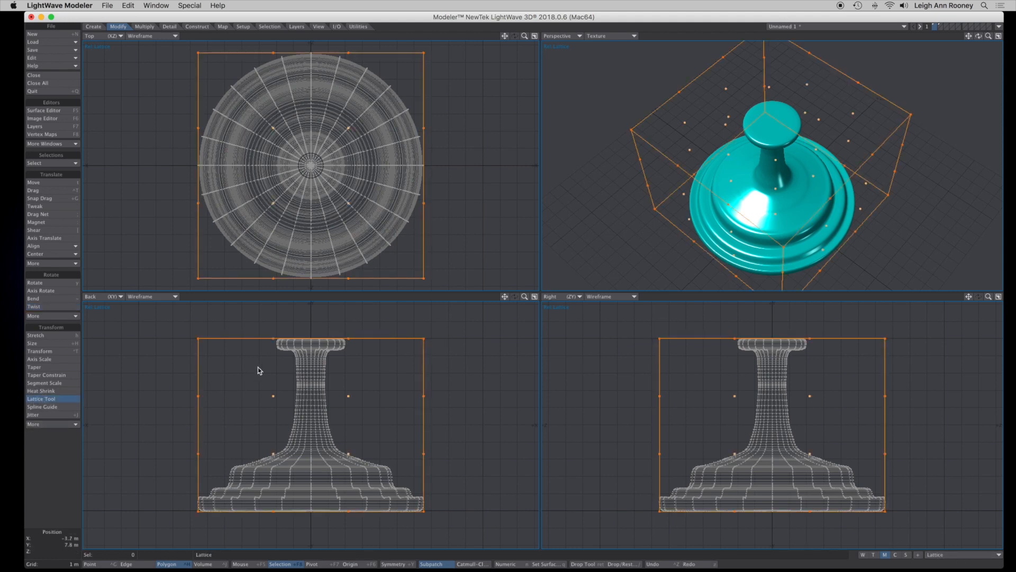
{"action": "left_click_drag", "start_coordinate": [425, 130], "coordinate": [490, 128]}
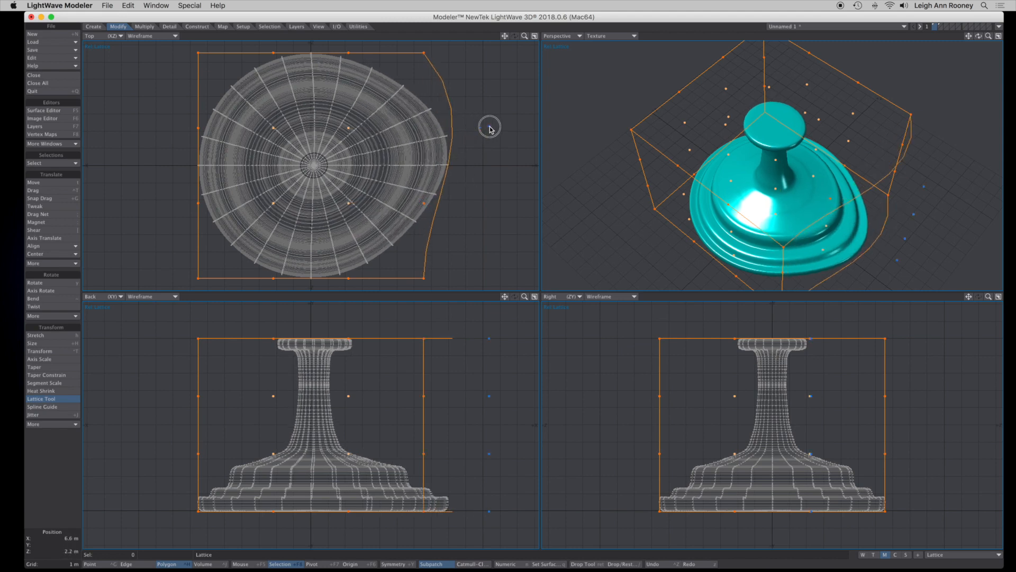
{"action": "left_click_drag", "start_coordinate": [425, 203], "coordinate": [477, 221]}
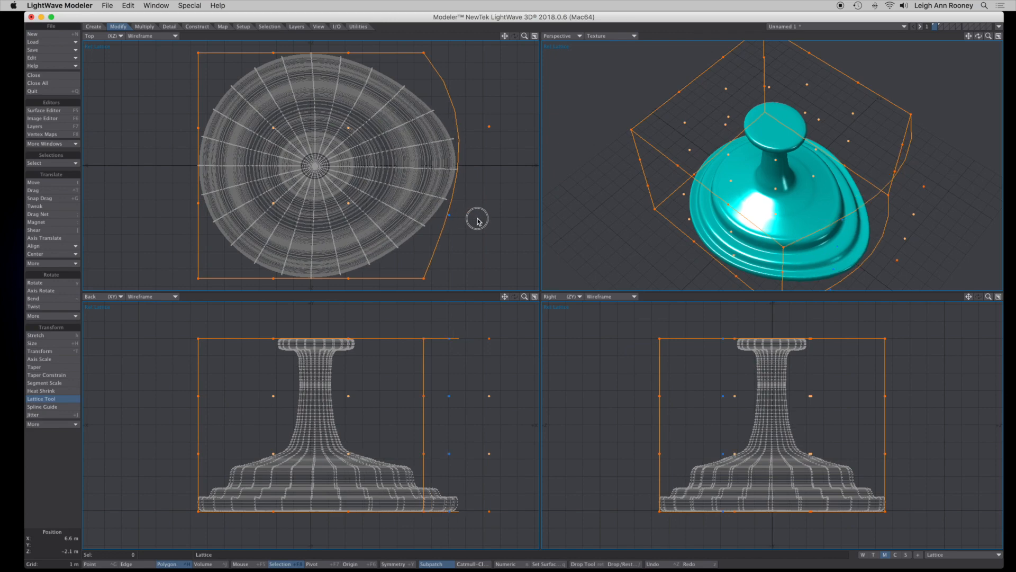
- In the back view, pull the lattice's upper control points upward, a +X side point outward, and the lower -X corner points outward
{"action": "left_click_drag", "start_coordinate": [525, 297], "coordinate": [527, 299]}
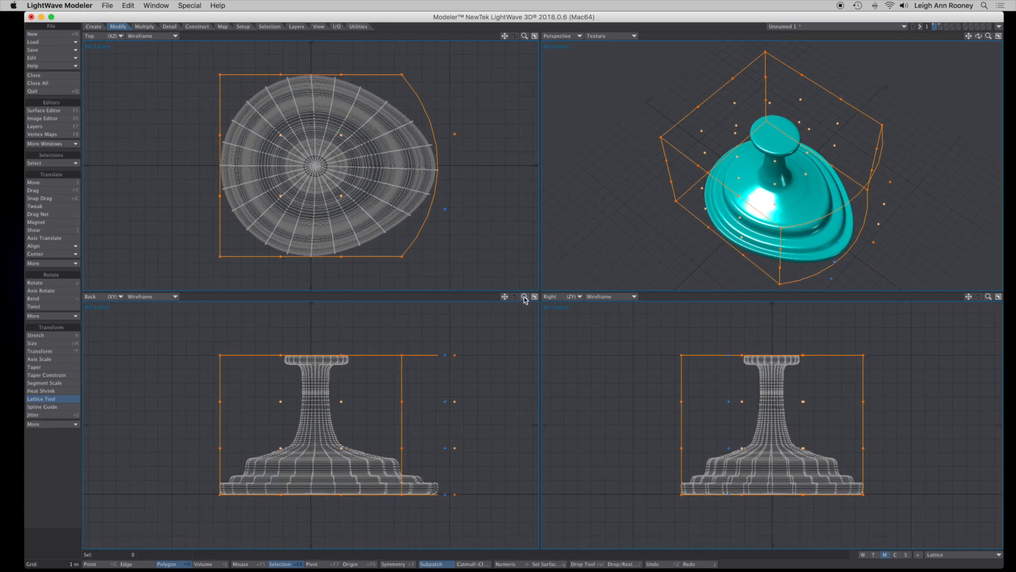
{"action": "left_click_drag", "start_coordinate": [342, 354], "coordinate": [390, 315]}
{"action": "left_click_drag", "start_coordinate": [417, 426], "coordinate": [503, 430]}
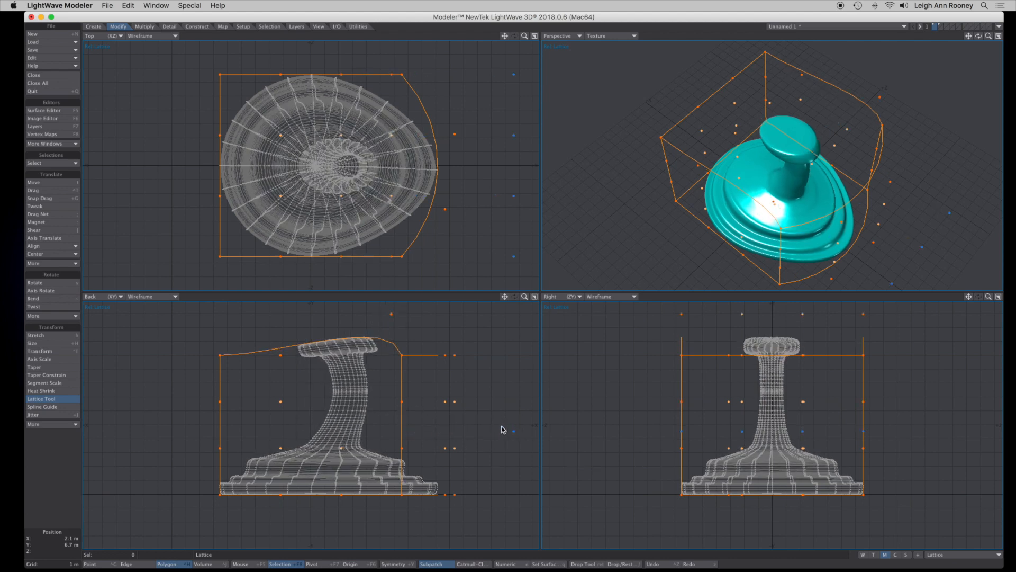
{"action": "left_click", "coordinate": [218, 491]}
{"action": "left_click_drag", "start_coordinate": [218, 492], "coordinate": [190, 494]}
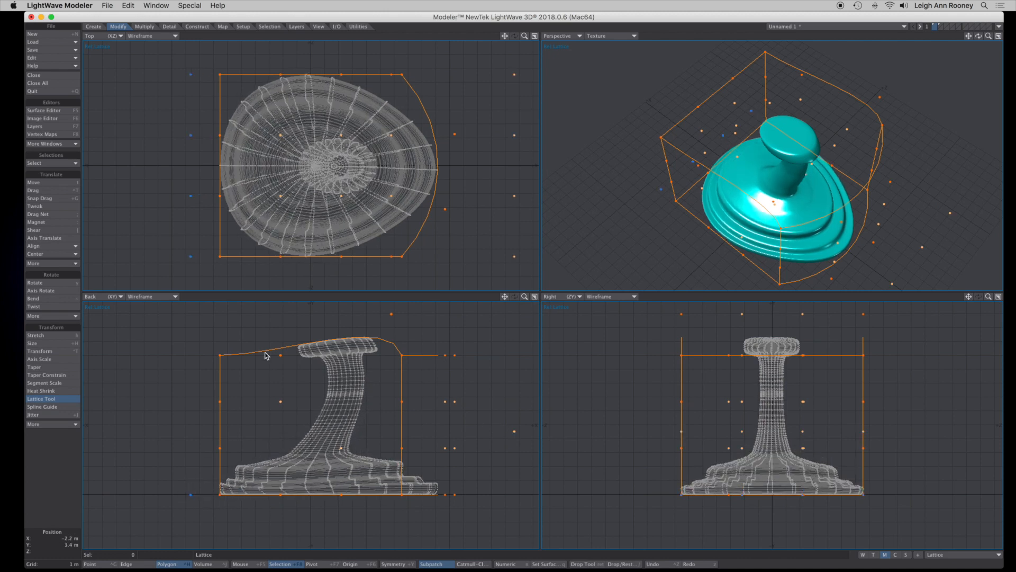
{"action": "left_click_drag", "start_coordinate": [280, 355], "coordinate": [267, 320]}
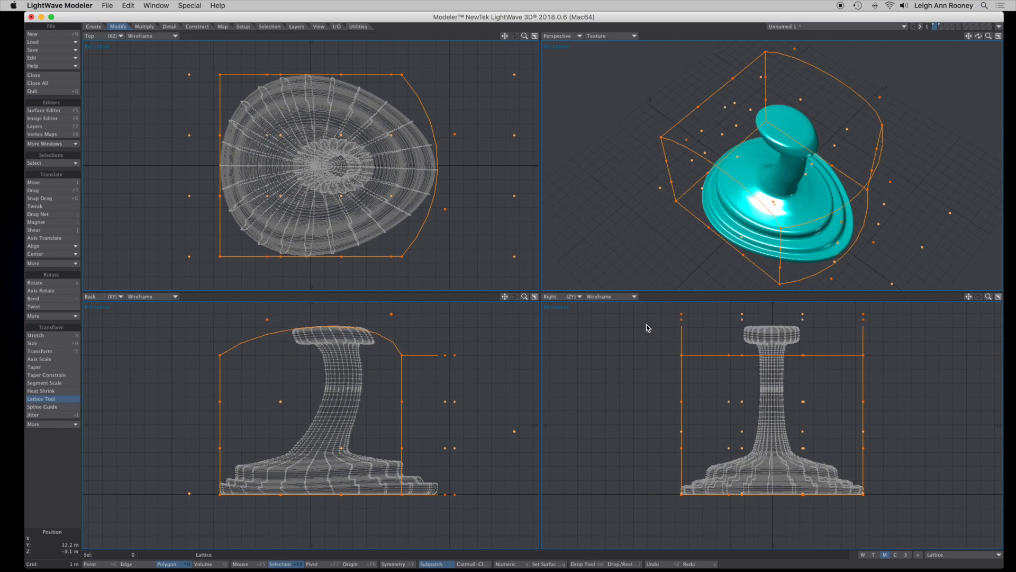
- Save the object as P5_demo_model.lwo in the P5_Endomorph_Lathe folder inside Practice files
{"action": "key", "text": "shift+s"}
{"action": "type", "text": "P"}
{"action": "left_click", "coordinate": [447, 192]}
{"action": "left_click", "coordinate": [556, 184]}
{"action": "left_click", "coordinate": [614, 183]}
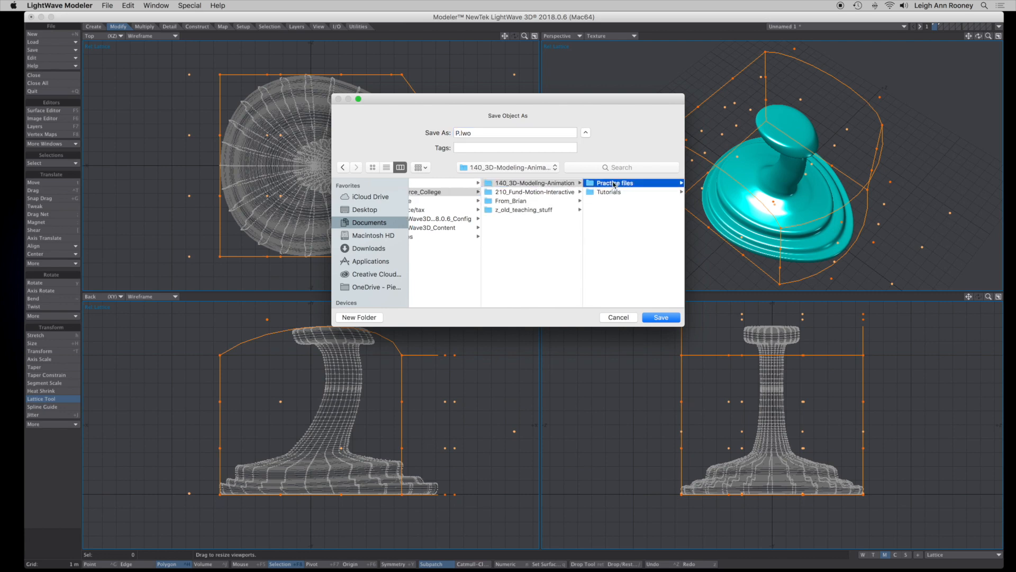
{"action": "left_click", "coordinate": [624, 219]}
{"action": "left_click", "coordinate": [458, 133]}
{"action": "type", "text": "5_demo_model"}
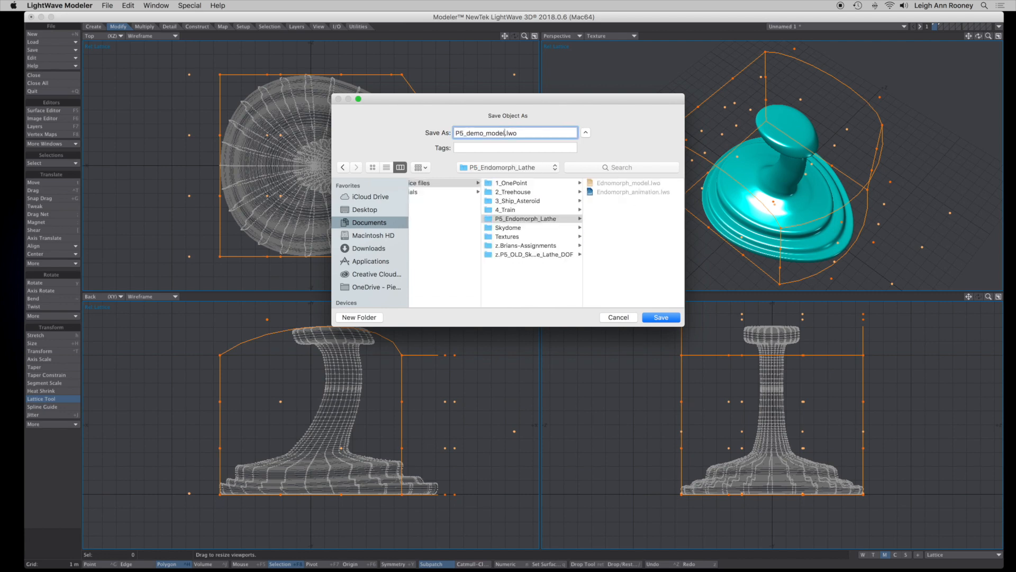
{"action": "left_click", "coordinate": [569, 219]}
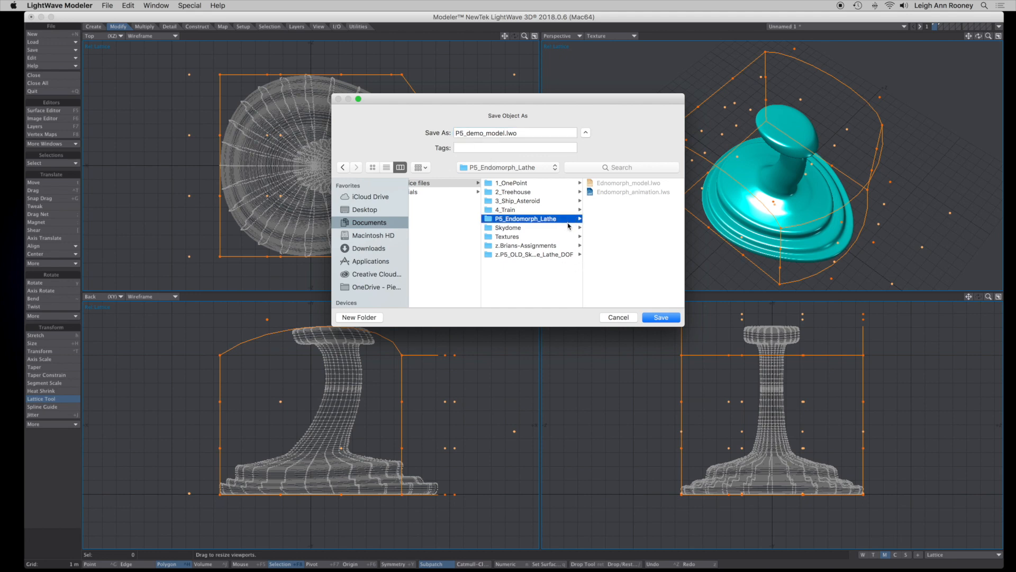
{"action": "left_click", "coordinate": [661, 318]}
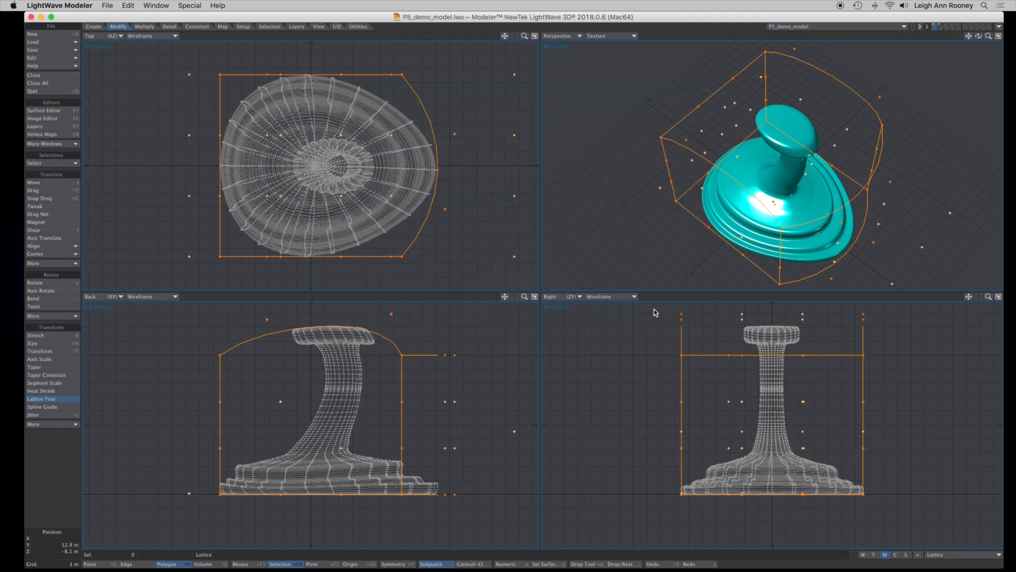
- Switch to LightWave Layout and set the camera's resolution to HDTV (1920 x 1080)
{"action": "left_click", "coordinate": [999, 26]}
{"action": "left_click", "coordinate": [998, 43]}
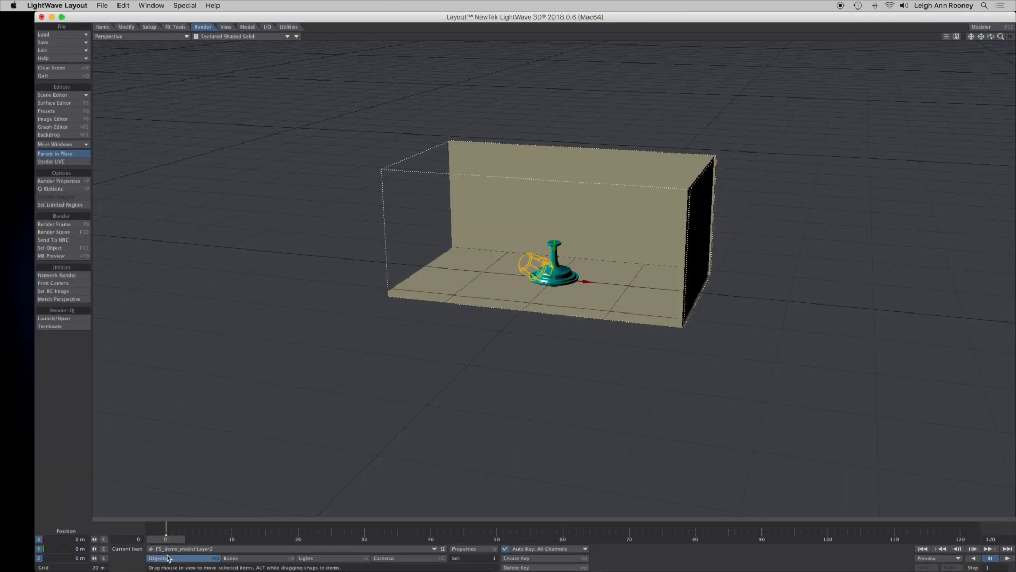
{"action": "left_click", "coordinate": [411, 559]}
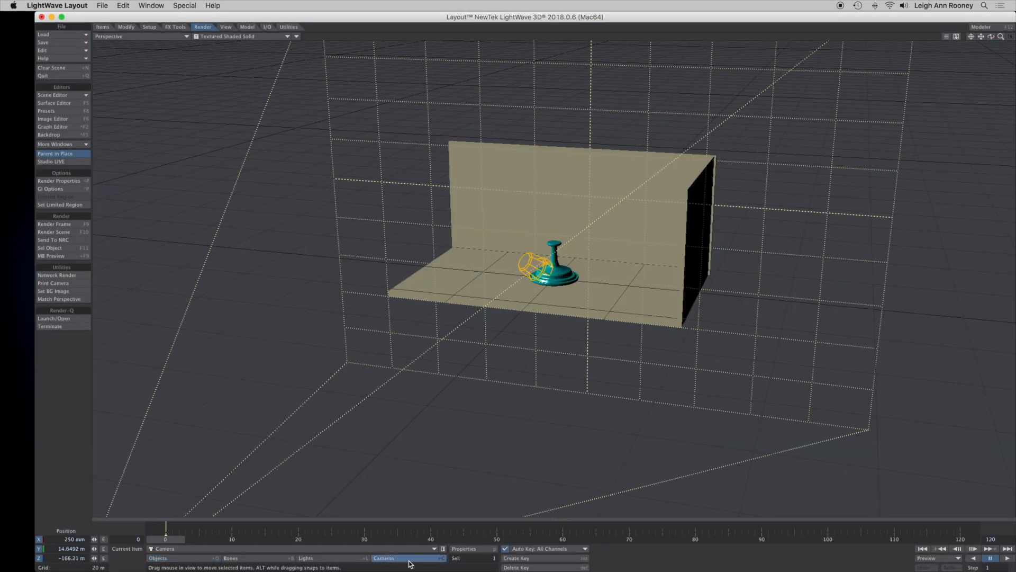
{"action": "left_click", "coordinate": [460, 551]}
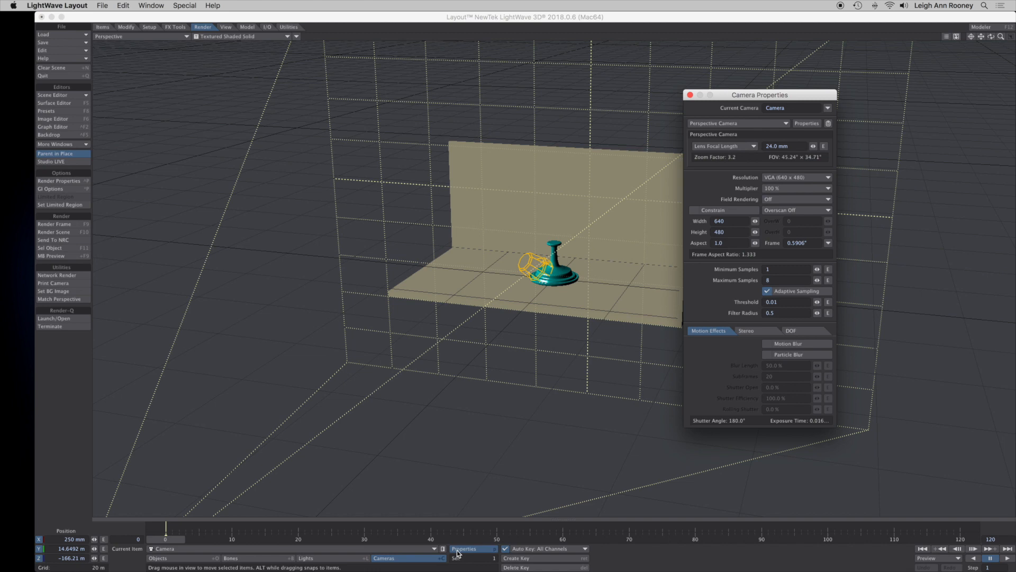
{"action": "left_click", "coordinate": [828, 176]}
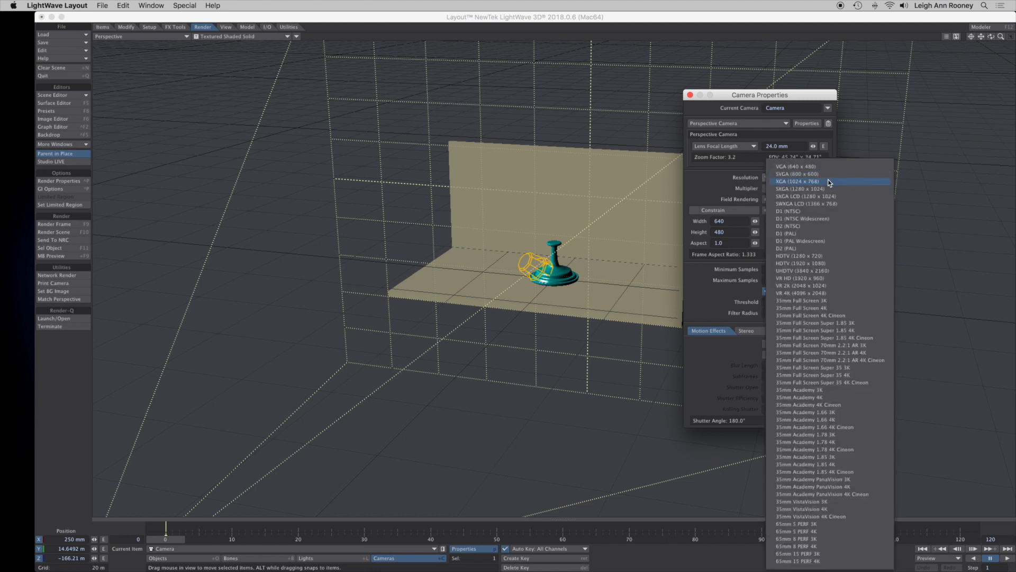
{"action": "left_click", "coordinate": [852, 263]}
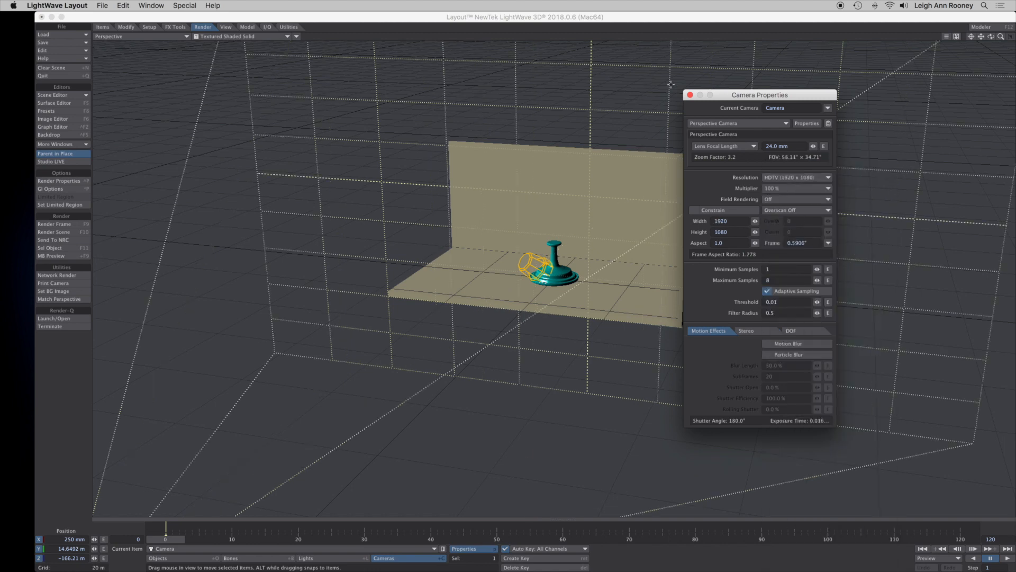
{"action": "left_click", "coordinate": [690, 94]}
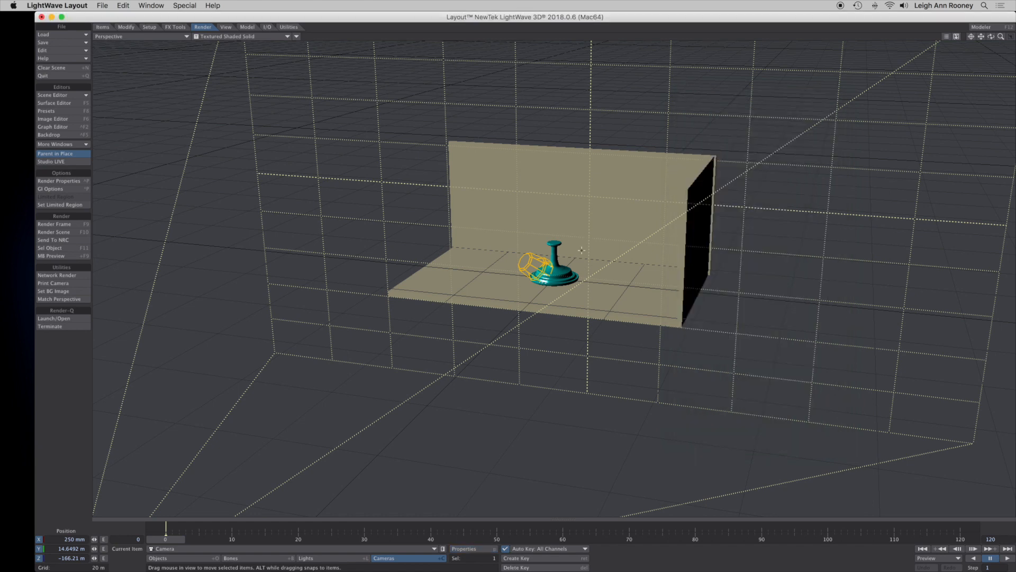
- Look through the current camera and move and rotate it to frame the vase, ending near X -10 m, Y 10.7 m, Z -44.3 m
{"action": "left_click", "coordinate": [149, 36]}
{"action": "mouse_move", "coordinate": [156, 82]}
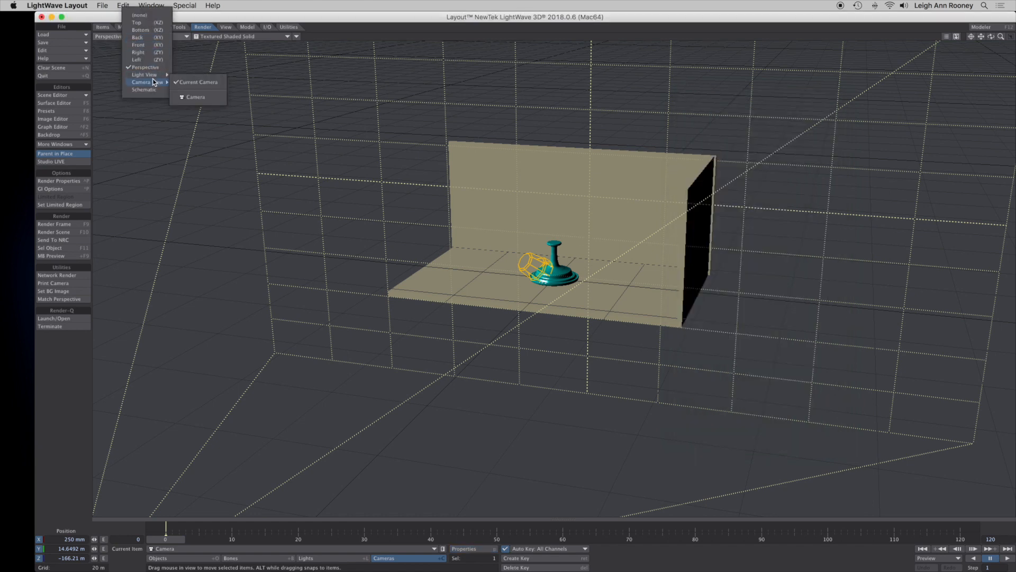
{"action": "left_click", "coordinate": [189, 83]}
{"action": "left_click_drag", "start_coordinate": [561, 328], "coordinate": [559, 336]}
{"action": "left_click_drag", "start_coordinate": [620, 444], "coordinate": [633, 464]}
{"action": "key", "text": "y"}
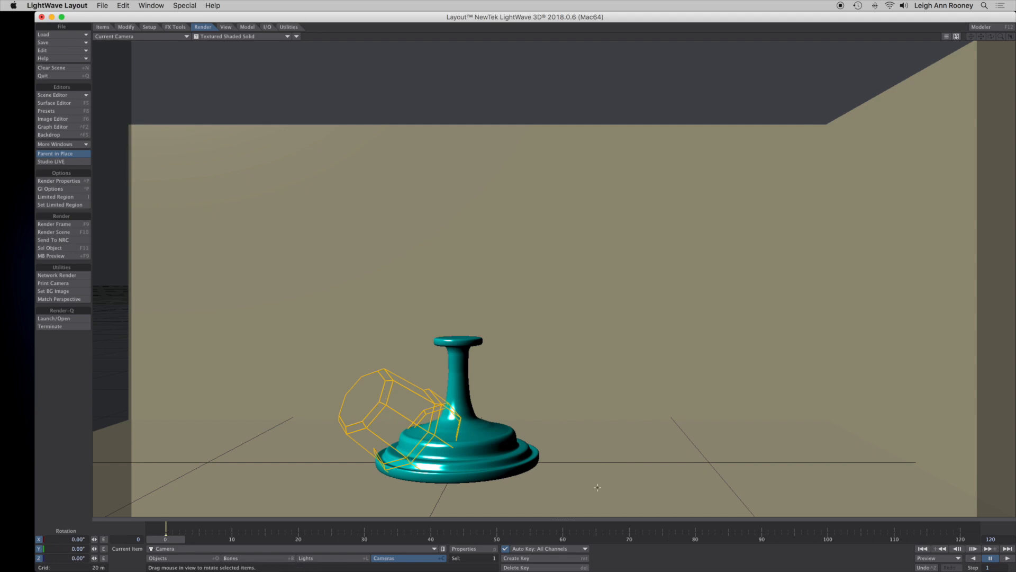
{"action": "left_click_drag", "start_coordinate": [475, 480], "coordinate": [450, 479]}
{"action": "key", "text": "t"}
{"action": "left_click_drag", "start_coordinate": [335, 453], "coordinate": [322, 433]}
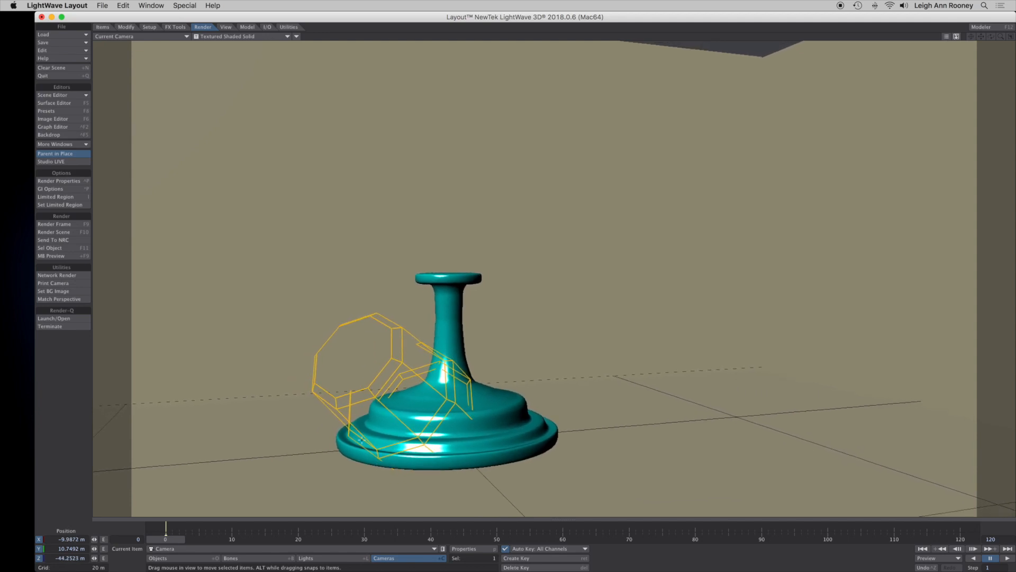
- Raise the light above the vase to a Y position of about 27 m
{"action": "left_click", "coordinate": [307, 559]}
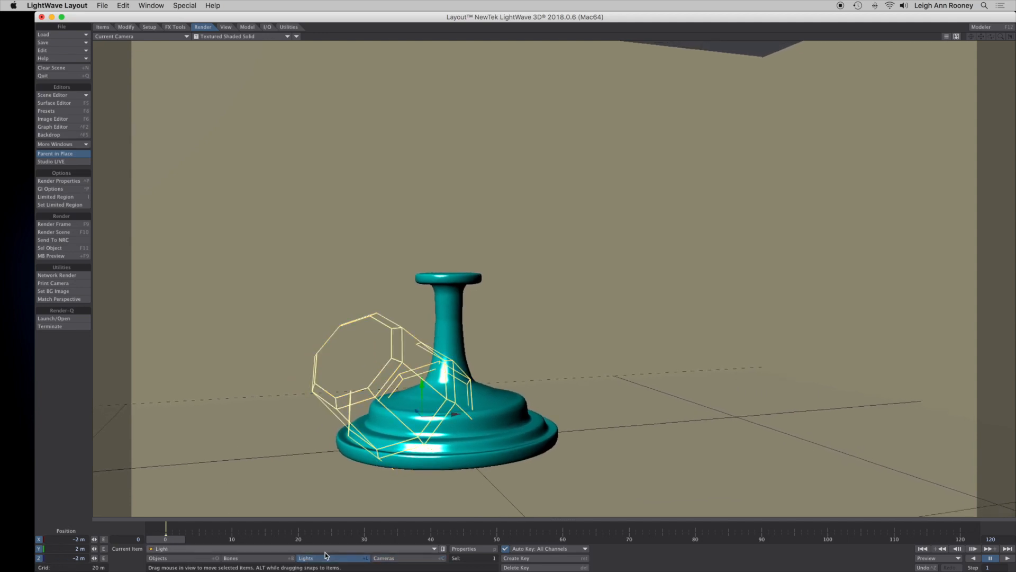
{"action": "left_click_drag", "start_coordinate": [422, 394], "coordinate": [415, 48]}
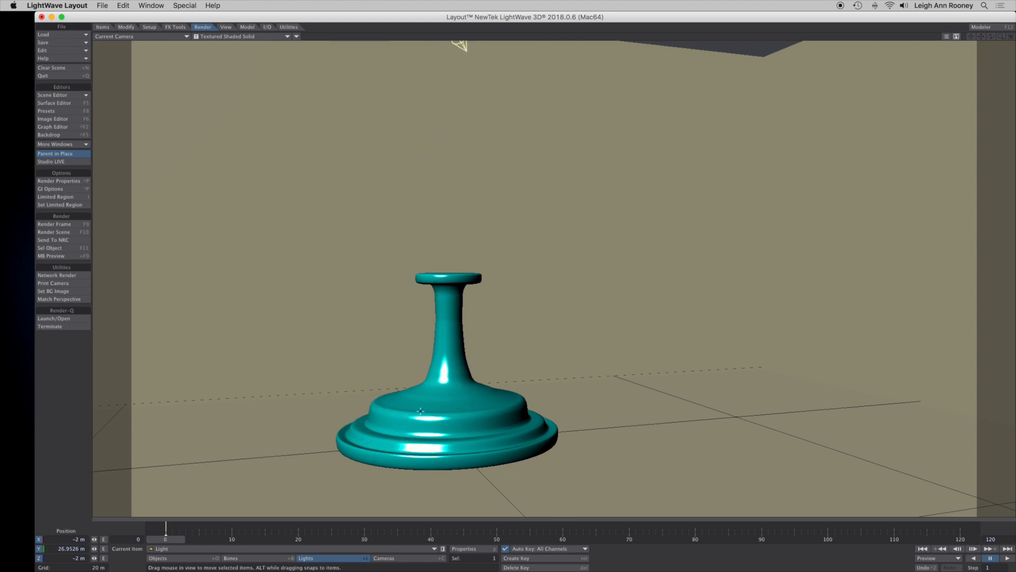
- Set the P5_demo_model Layer2 object's Display SubPatch Level to 6 and its render SubPatch level to 18
{"action": "left_click", "coordinate": [175, 558]}
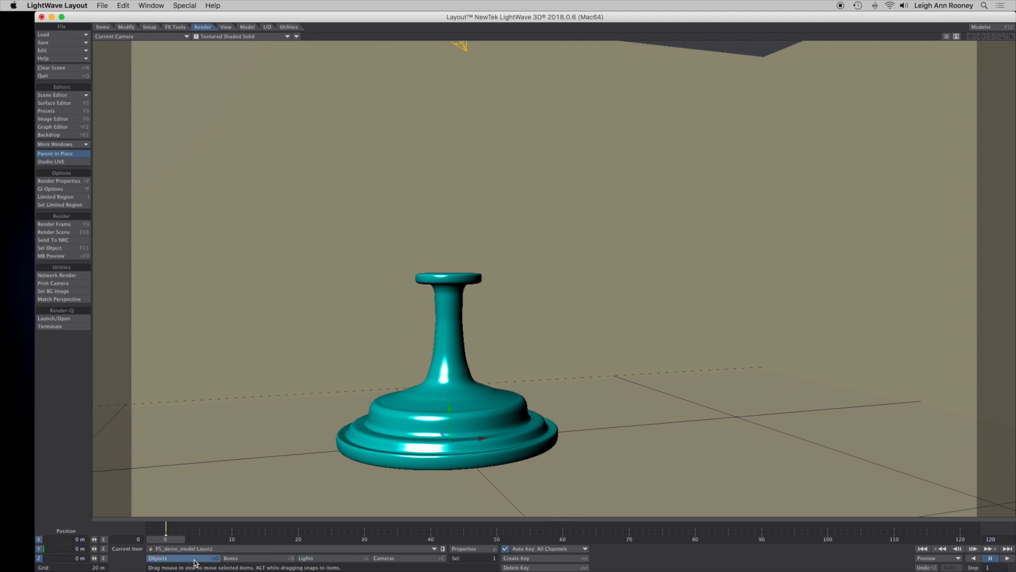
{"action": "left_click", "coordinate": [475, 549]}
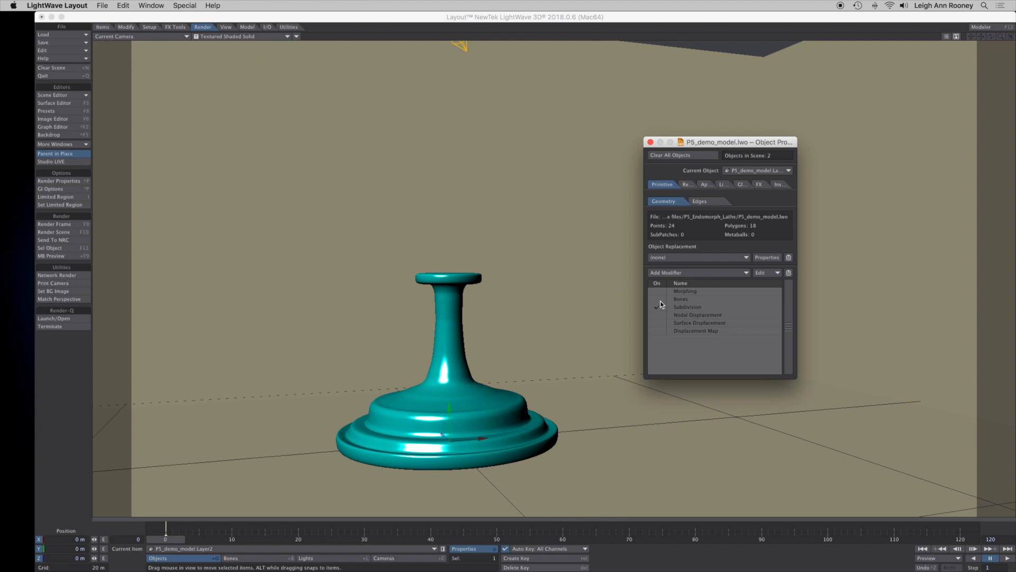
{"action": "left_click", "coordinate": [704, 309]}
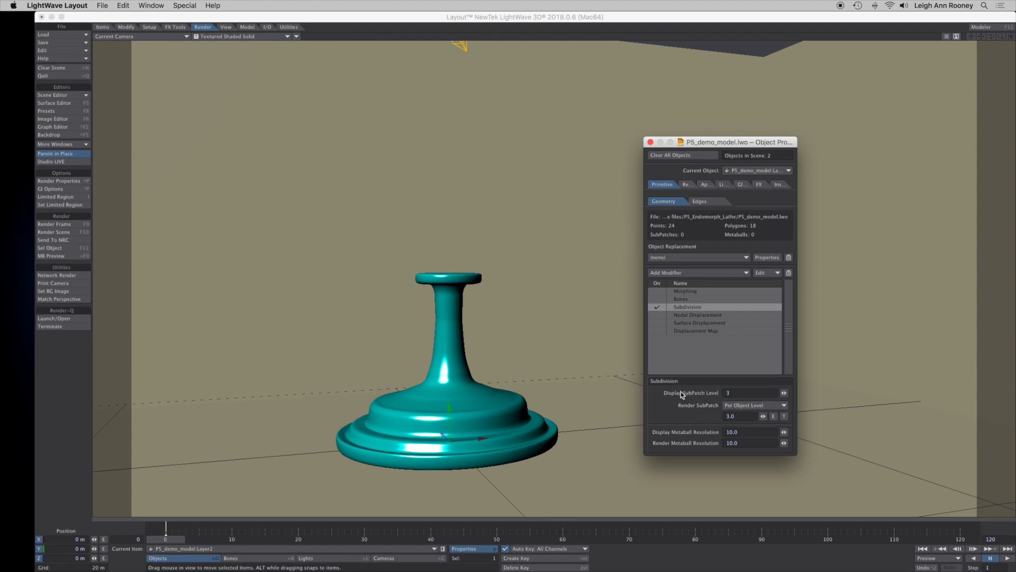
{"action": "left_click", "coordinate": [734, 392]}
{"action": "left_click_drag", "start_coordinate": [733, 392], "coordinate": [722, 395]}
{"action": "type", "text": "6"}
{"action": "double_click", "coordinate": [740, 415]}
{"action": "type", "text": "18"}
{"action": "left_click", "coordinate": [680, 422]}
- Add a Morph Mixer modifier to the P5_demo_model Layer2 object
{"action": "left_click", "coordinate": [719, 274]}
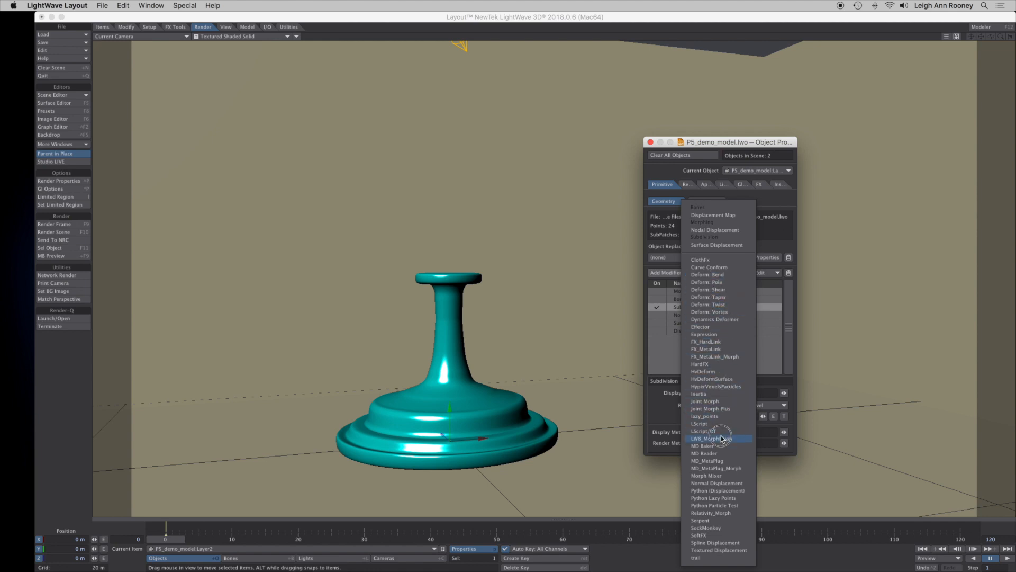
{"action": "left_click", "coordinate": [722, 475]}
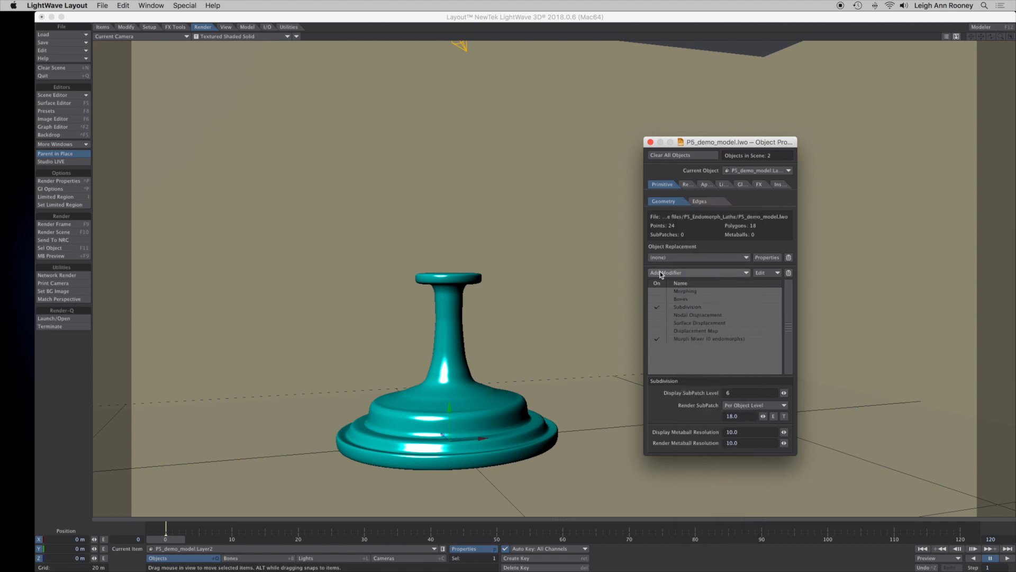
{"action": "left_click", "coordinate": [682, 273]}
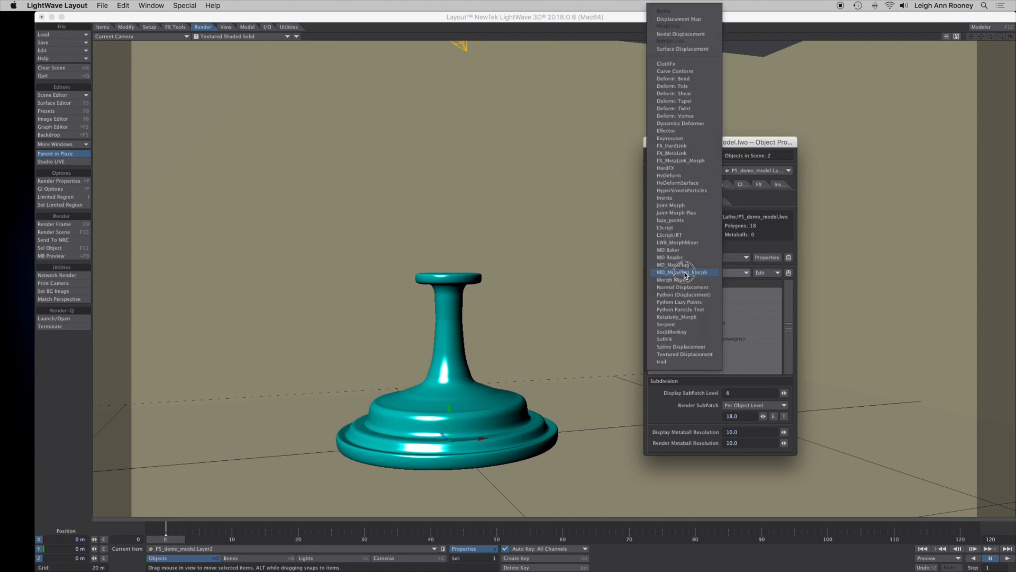
{"action": "left_click", "coordinate": [690, 280]}
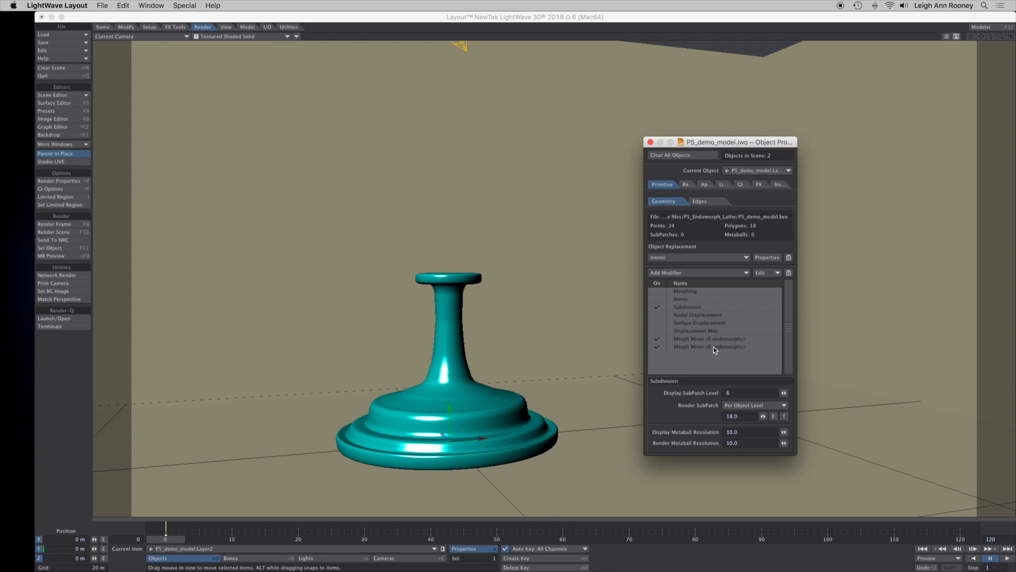
{"action": "right_click", "coordinate": [698, 347]}
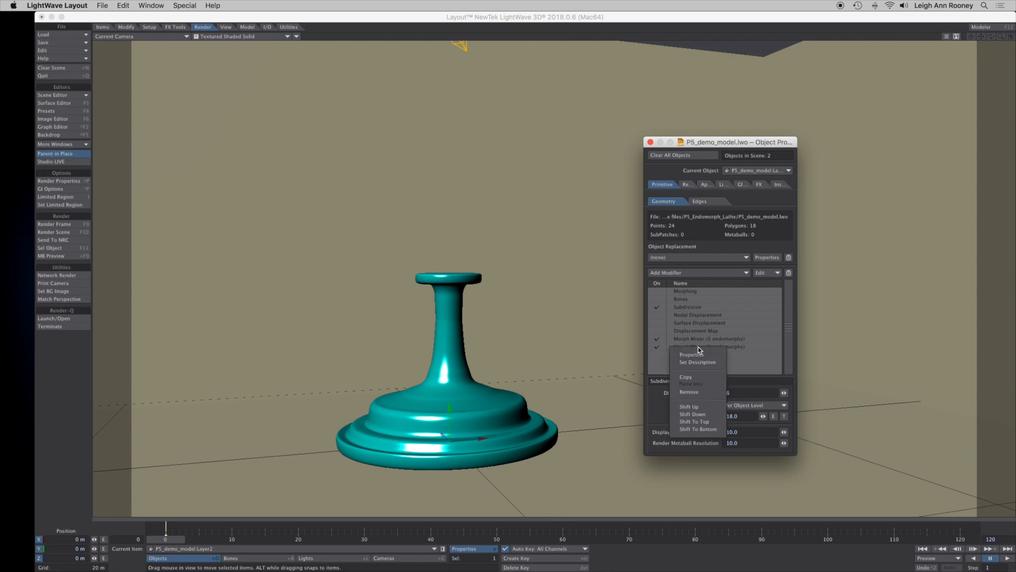
{"action": "left_click", "coordinate": [688, 392]}
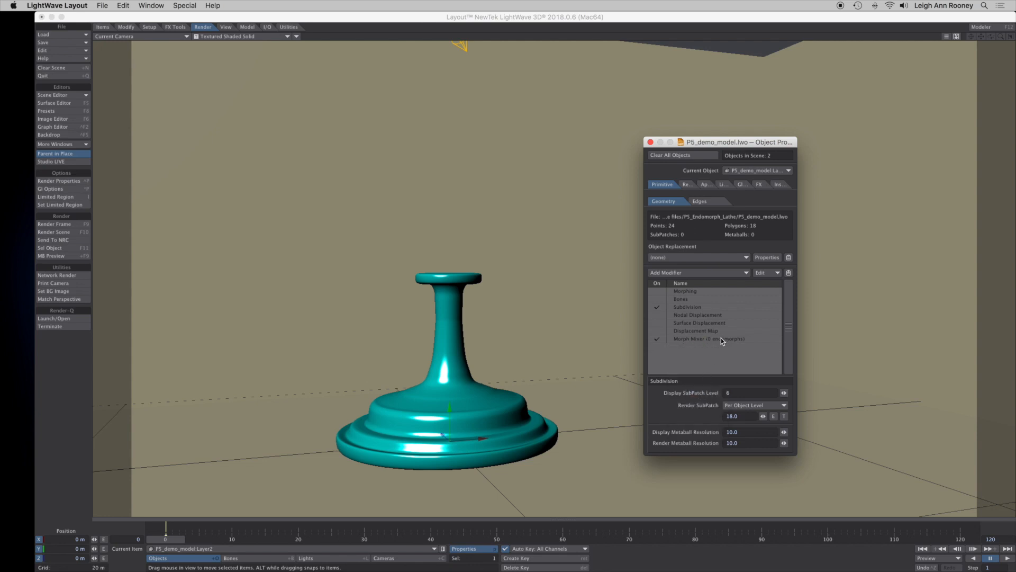
- Examine Layer2's Morphing settings and compare the modifier lists of P5_demo_model Layer1 and Layer2
{"action": "left_click", "coordinate": [687, 292]}
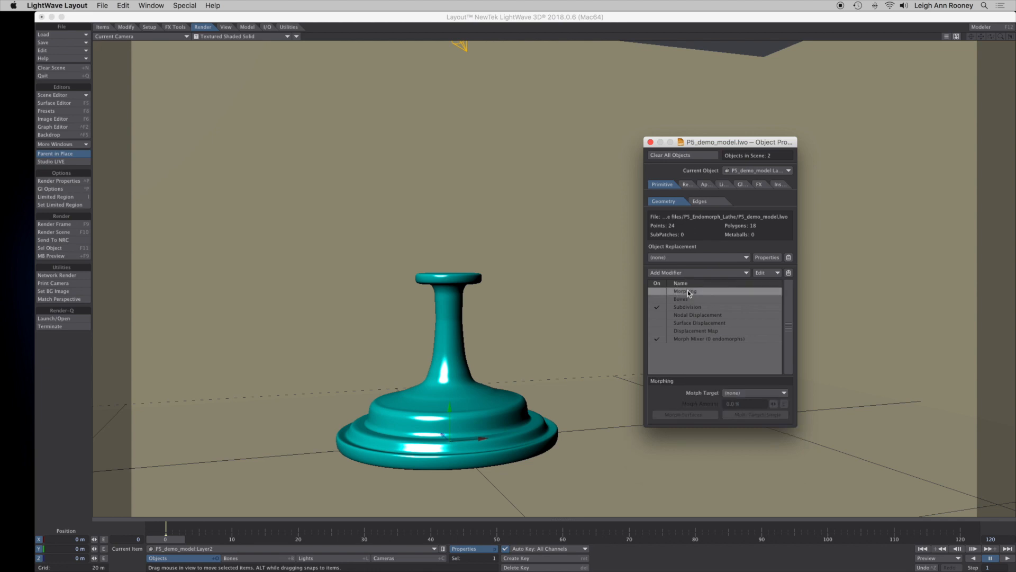
{"action": "left_click", "coordinate": [274, 512]}
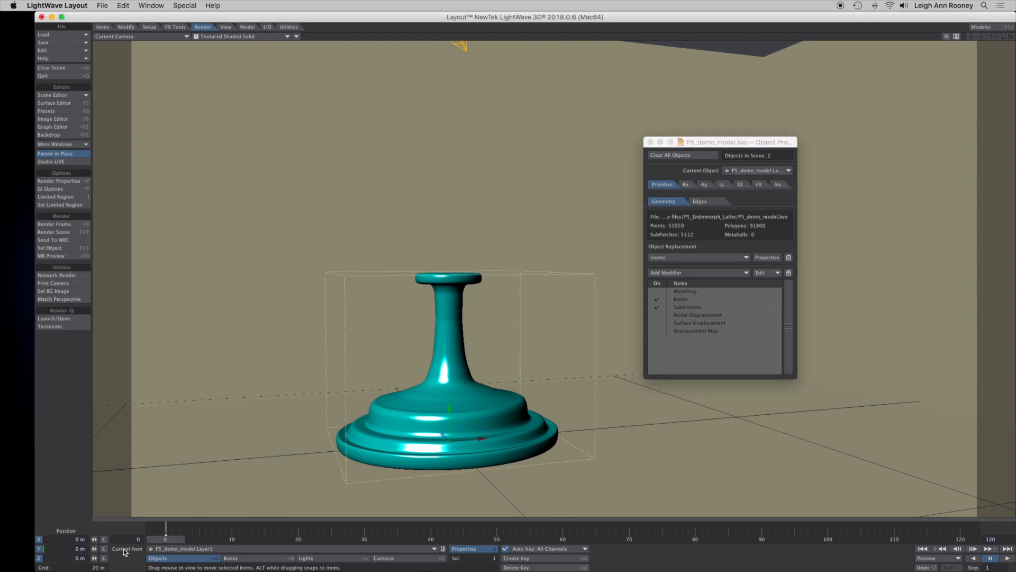
{"action": "left_click", "coordinate": [164, 552]}
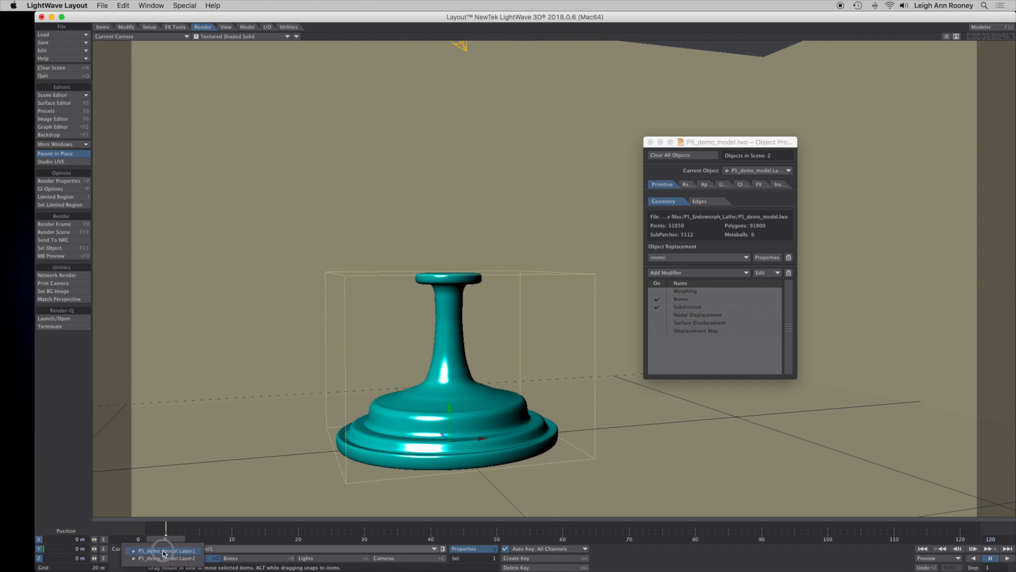
{"action": "left_click", "coordinate": [165, 558]}
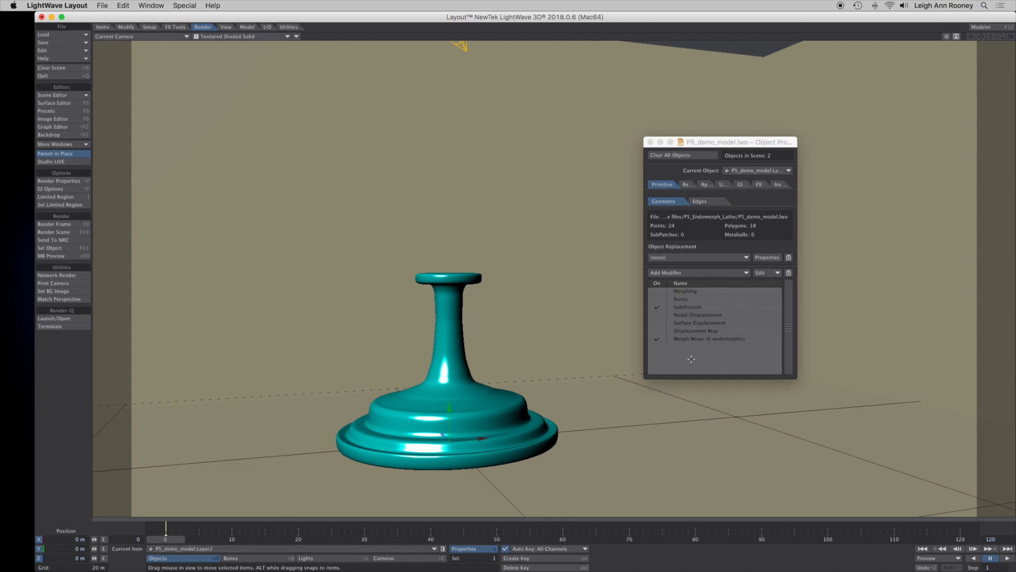
- Set the P5_demo_model Layer1 object's Display SubPatch Level to 6 and its render SubPatch level to 18
{"action": "left_click", "coordinate": [170, 548]}
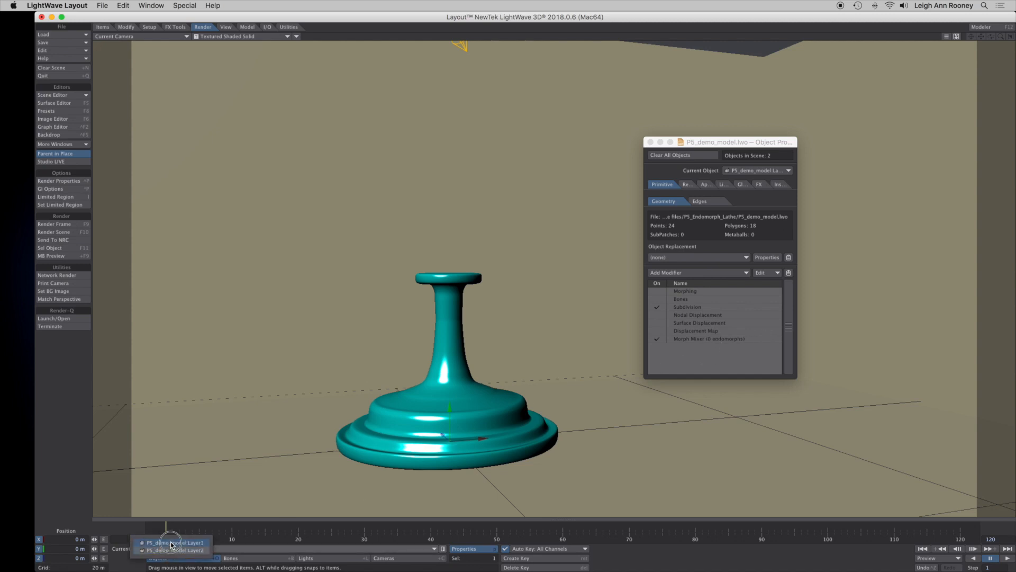
{"action": "left_click", "coordinate": [172, 543]}
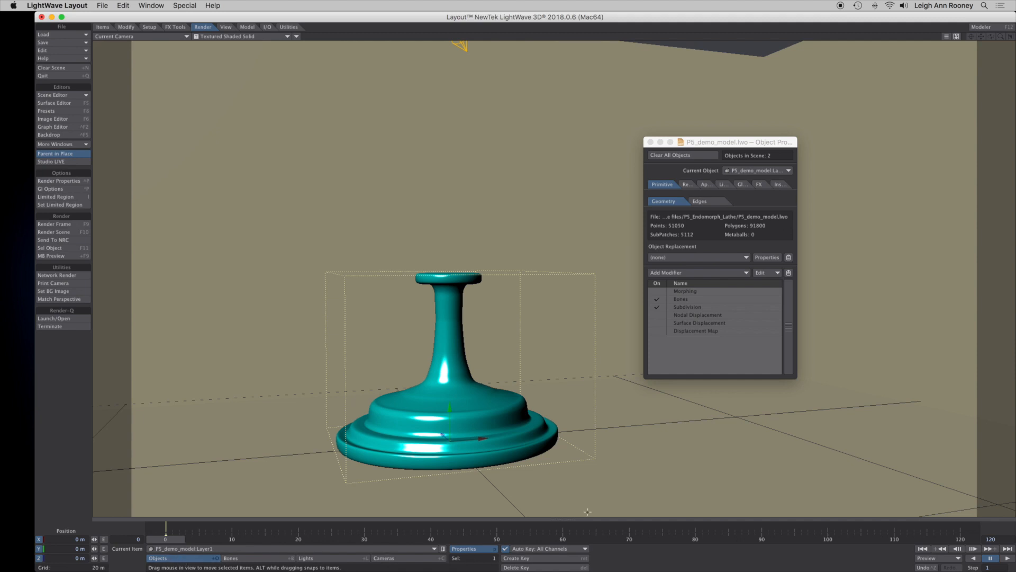
{"action": "left_click", "coordinate": [664, 301]}
{"action": "left_click", "coordinate": [695, 308]}
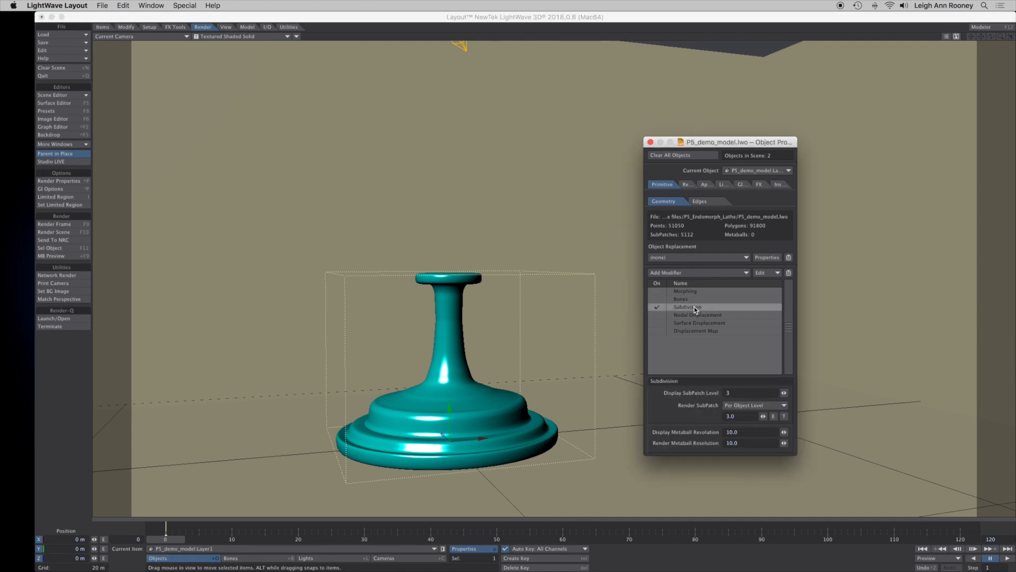
{"action": "left_click", "coordinate": [727, 392]}
{"action": "type", "text": "6"}
{"action": "key", "text": "Tab"}
{"action": "type", "text": "18"}
{"action": "left_click", "coordinate": [726, 391]}
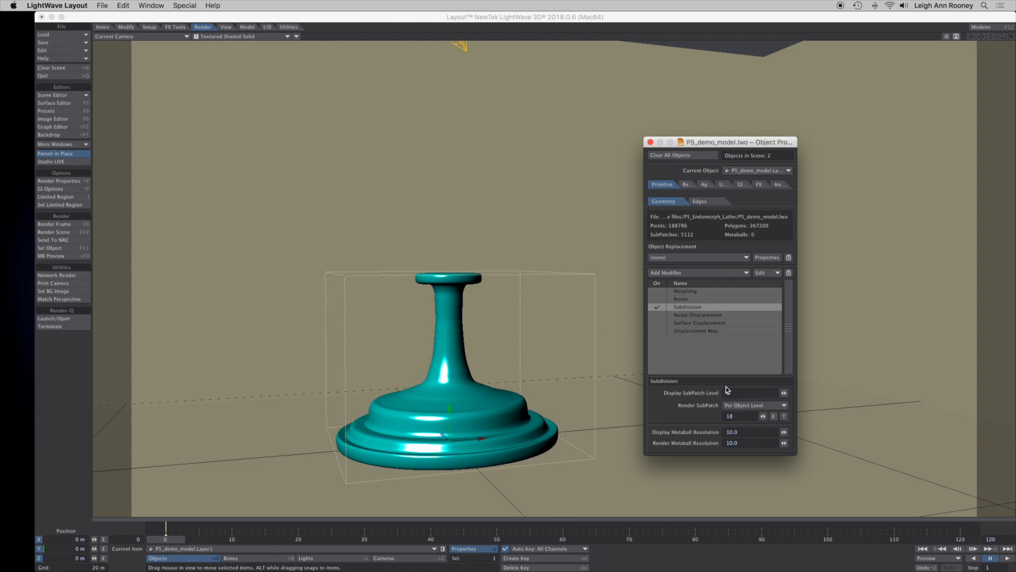
- Add a Morph Mixer modifier to P5_demo_model Layer1 and place it above Subdivision in the modifier order
{"action": "left_click", "coordinate": [707, 271]}
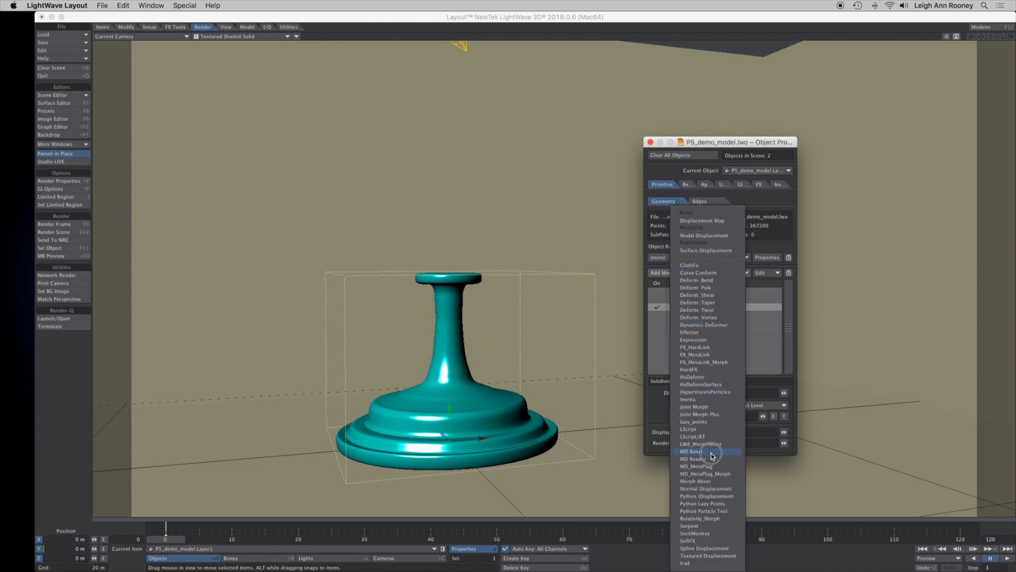
{"action": "left_click", "coordinate": [696, 481]}
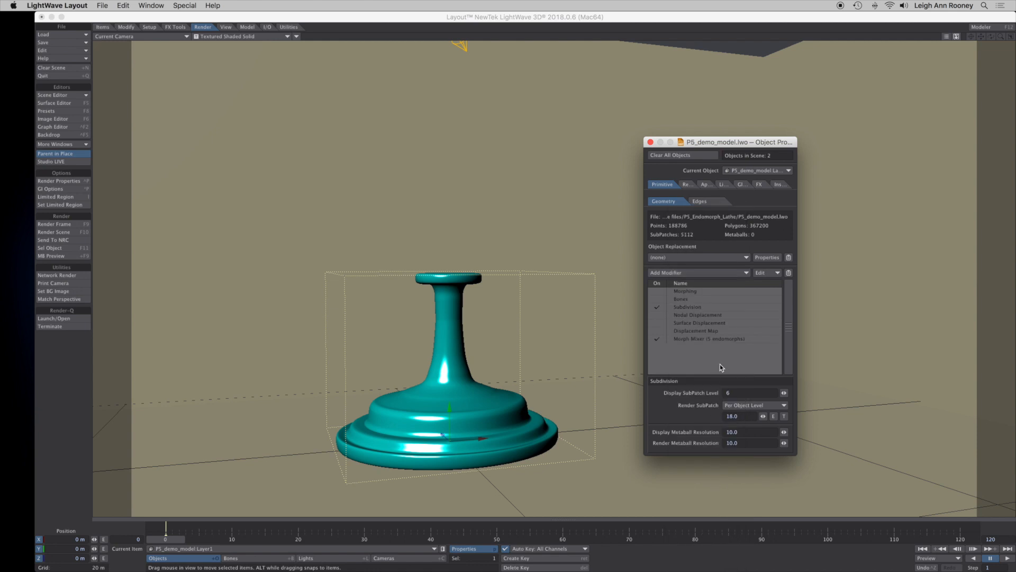
{"action": "left_click", "coordinate": [746, 340]}
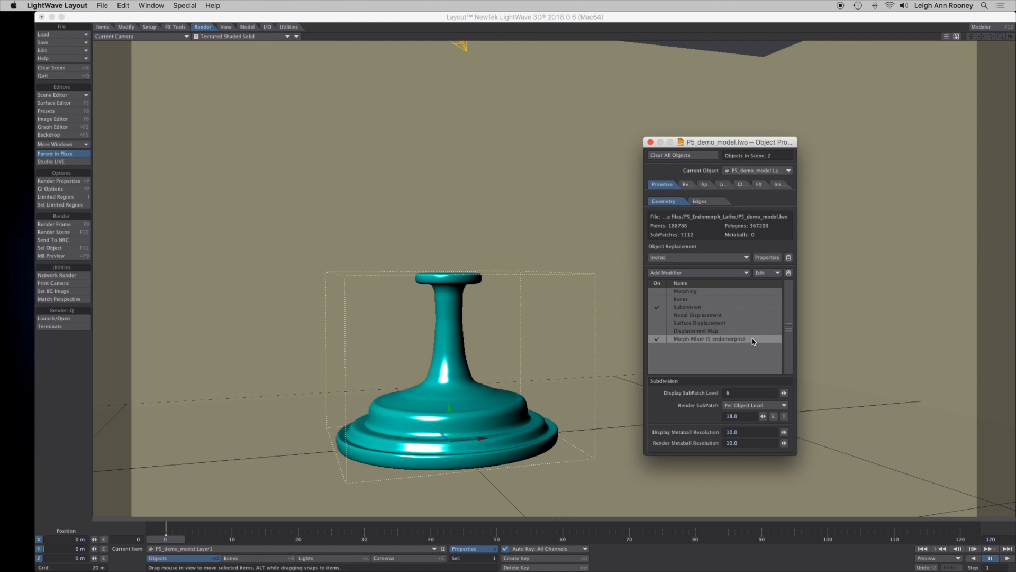
{"action": "left_click_drag", "start_coordinate": [751, 339], "coordinate": [739, 307]}
{"action": "left_click", "coordinate": [717, 307]}
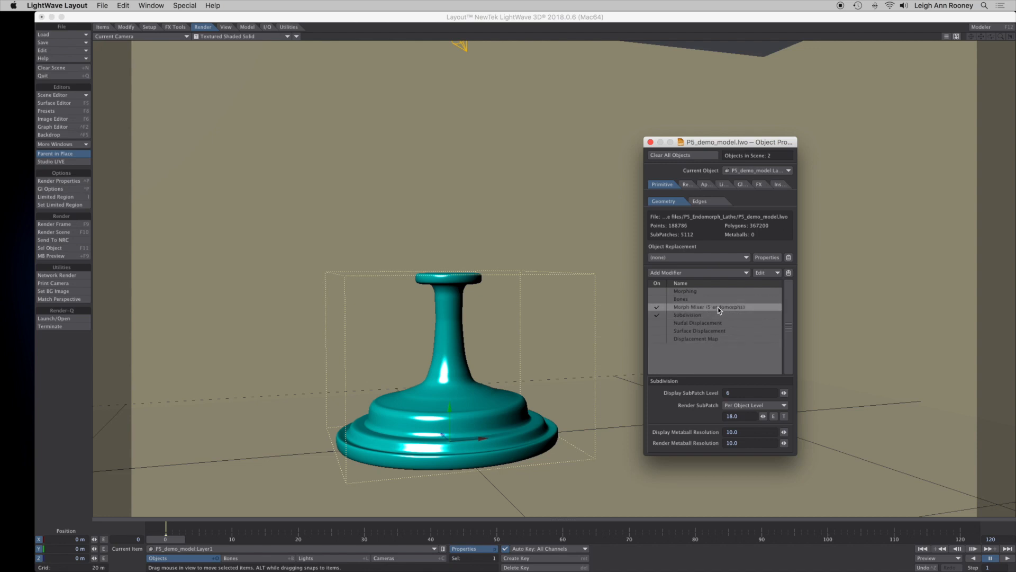
- Open the Morph Mixer settings for P5_demo_model Layer1 and keyframe the Bow morph at frame 0
{"action": "double_click", "coordinate": [752, 306]}
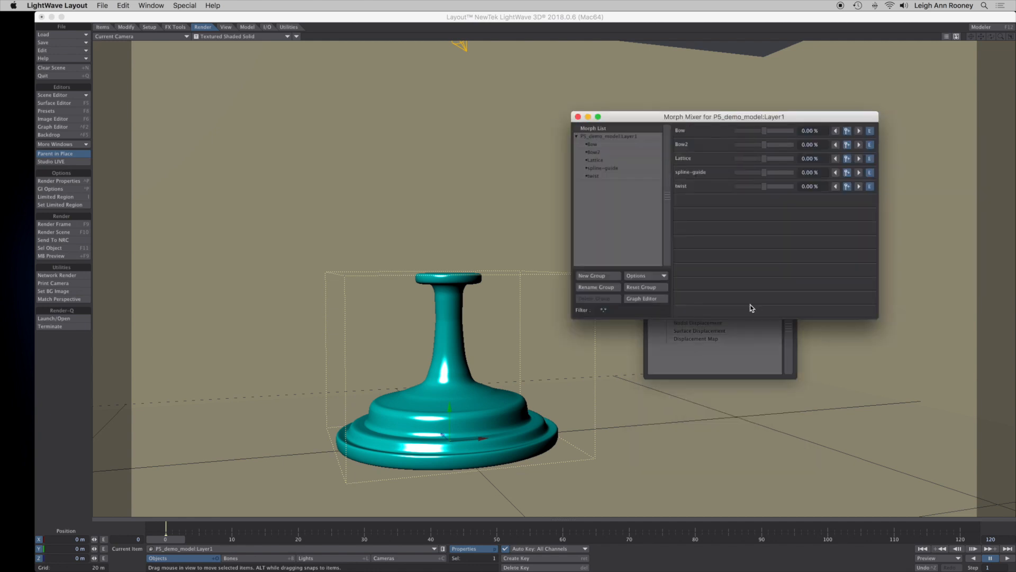
{"action": "left_click_drag", "start_coordinate": [710, 117], "coordinate": [743, 156]}
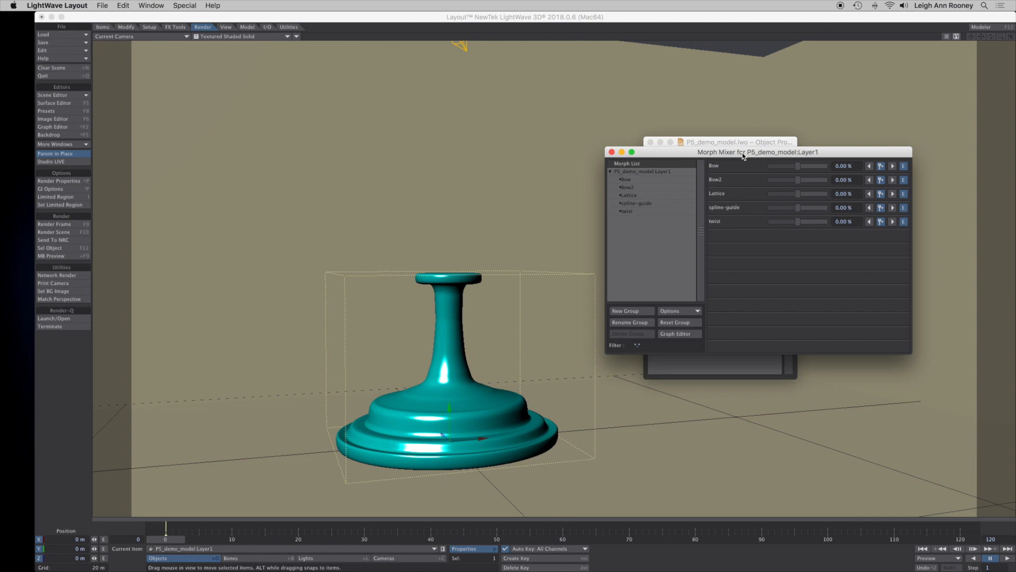
{"action": "left_click", "coordinate": [881, 165]}
- Set the scene's last frame to 210
{"action": "left_click", "coordinate": [1000, 539]}
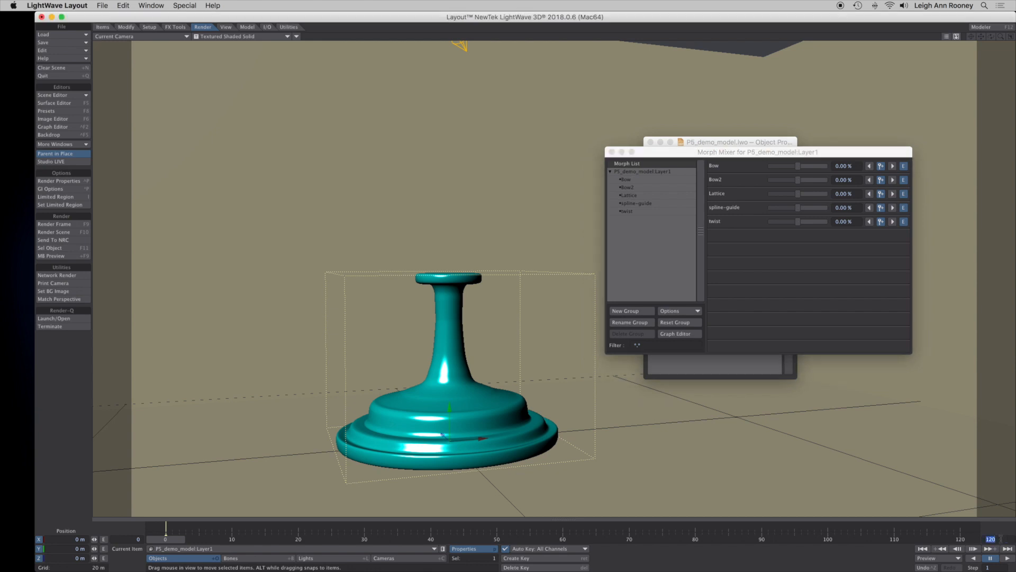
{"action": "type", "text": "210"}
{"action": "key", "text": "Return"}
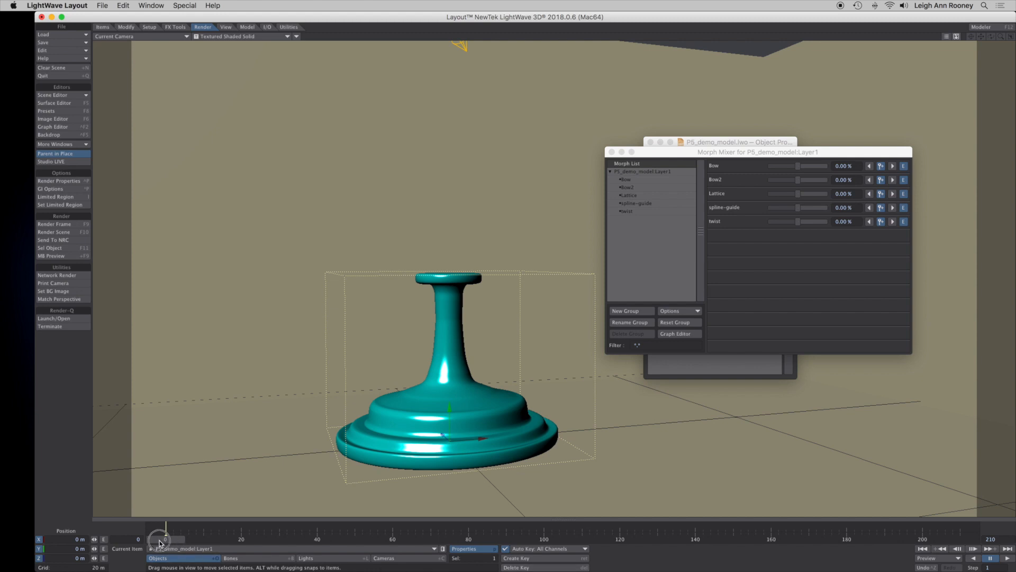
- At frame 20, set the Bow morph to 100% and keyframe the unused morphs at 0%
{"action": "left_click_drag", "start_coordinate": [160, 543], "coordinate": [235, 544]}
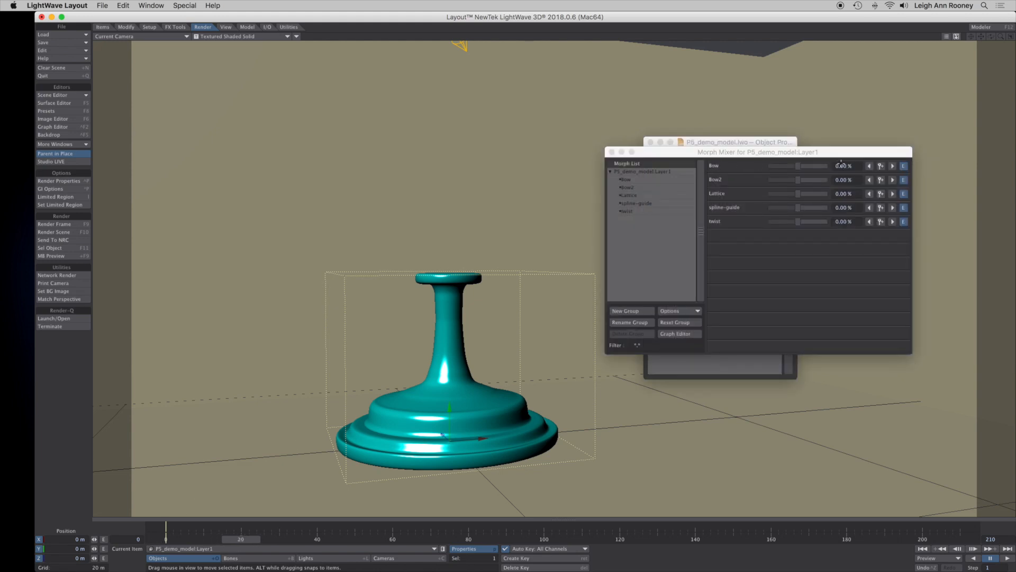
{"action": "left_click", "coordinate": [880, 166]}
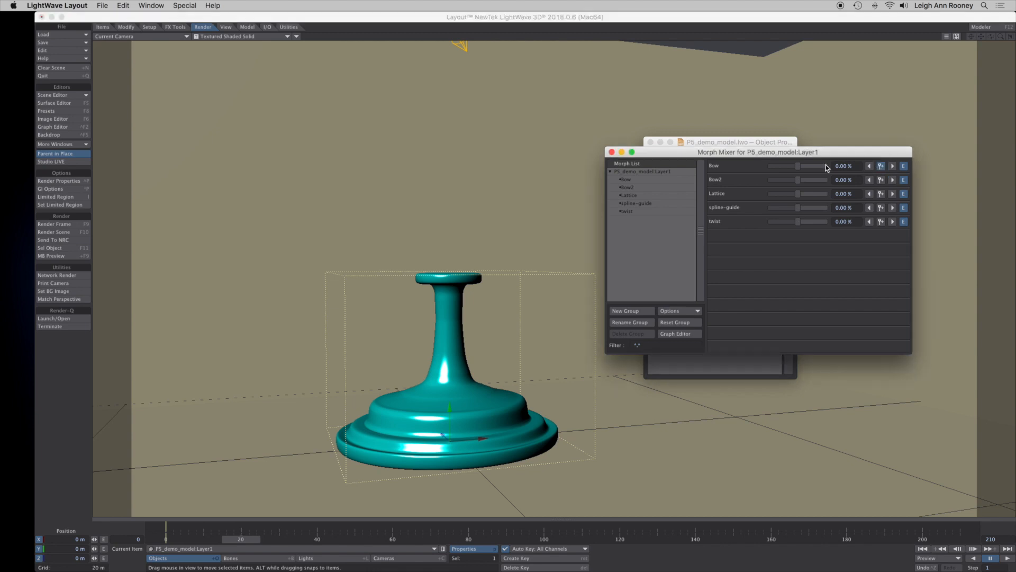
{"action": "left_click_drag", "start_coordinate": [799, 168], "coordinate": [841, 166]}
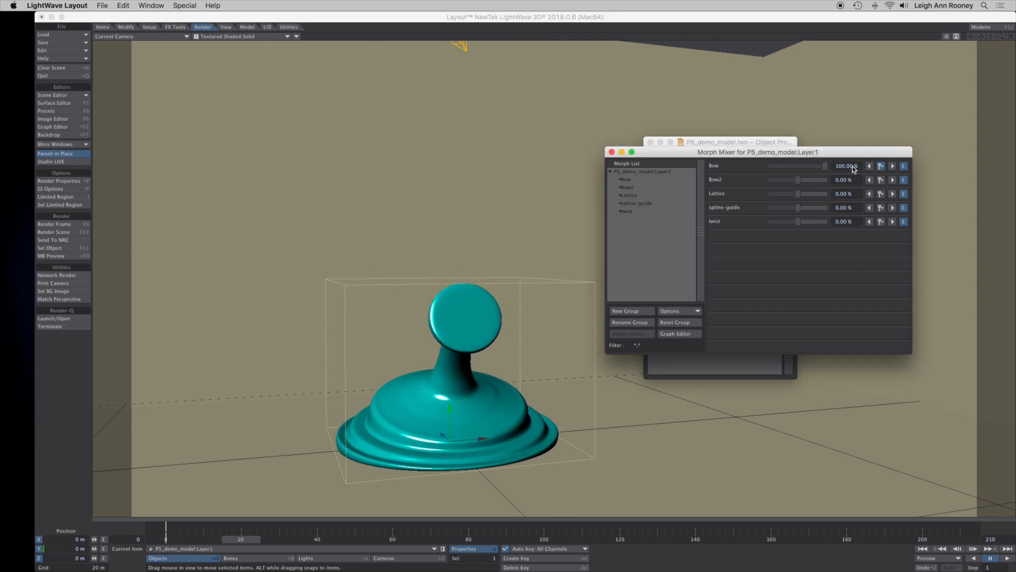
{"action": "left_click", "coordinate": [881, 181]}
{"action": "left_click", "coordinate": [881, 207]}
{"action": "left_click", "coordinate": [881, 221]}
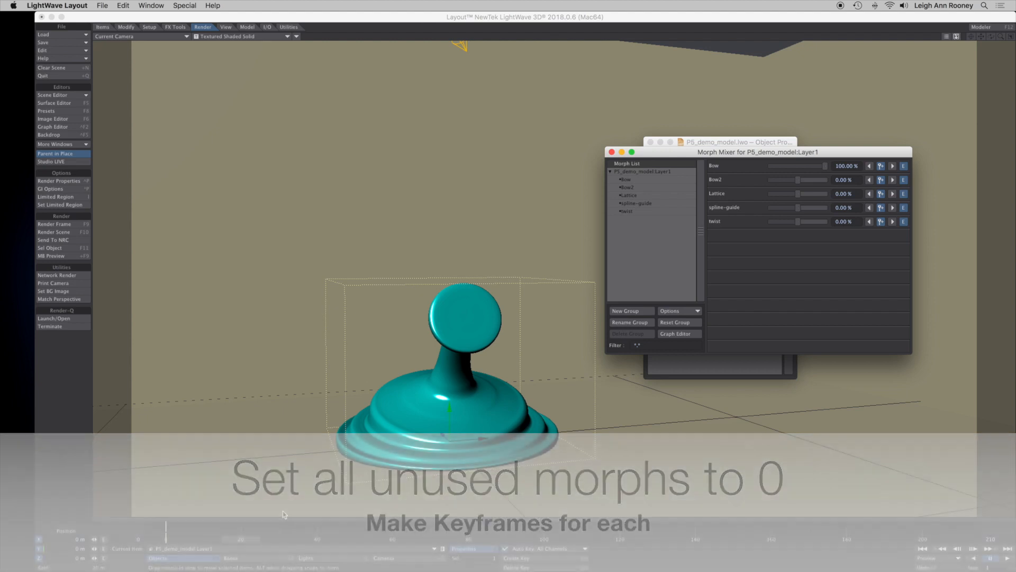
- At frame 40, set the Bow morph back to 0%
{"action": "left_click_drag", "start_coordinate": [242, 538], "coordinate": [317, 539]}
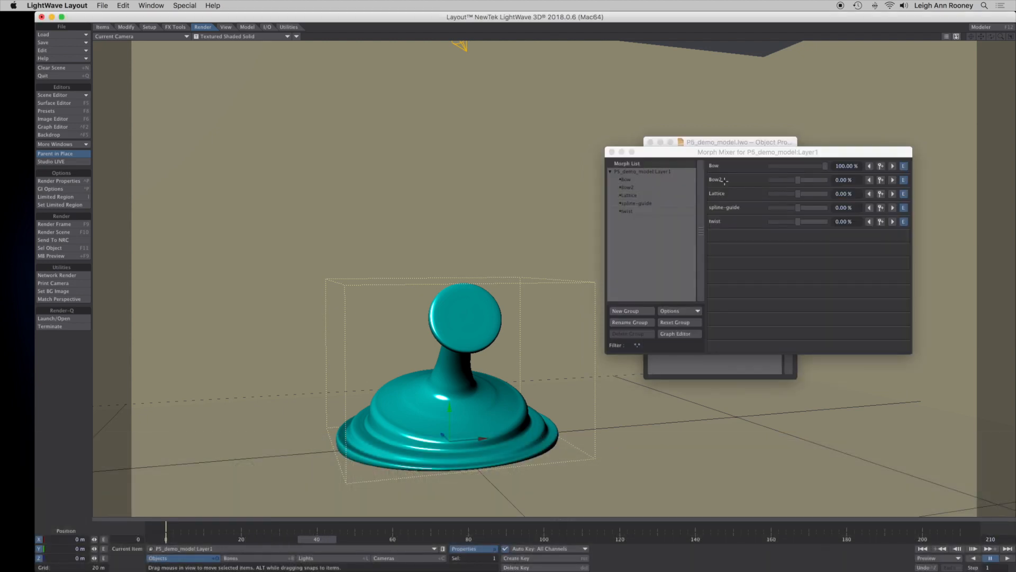
{"action": "left_click", "coordinate": [852, 167]}
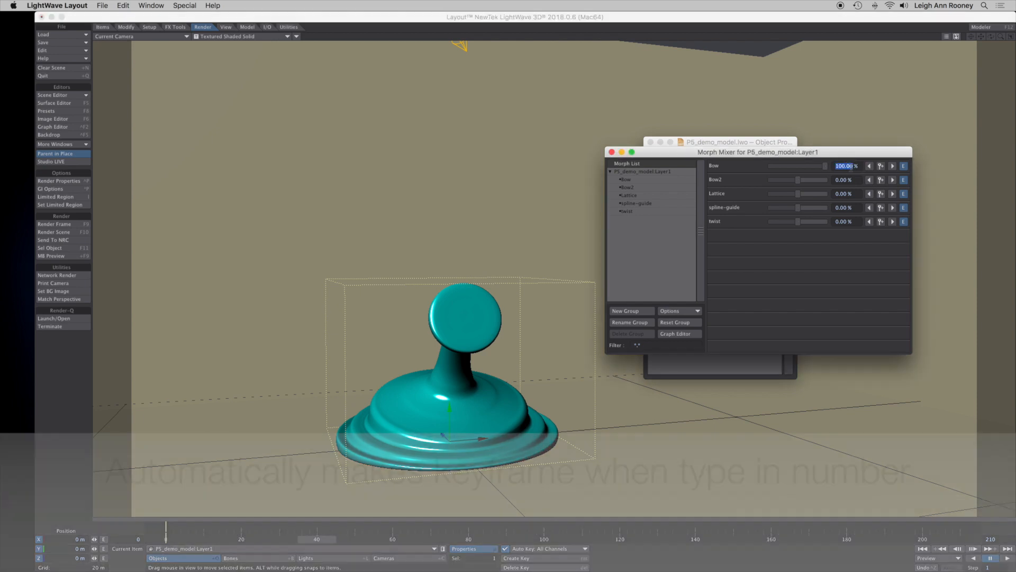
{"action": "type", "text": "0"}
{"action": "key", "text": "Return"}
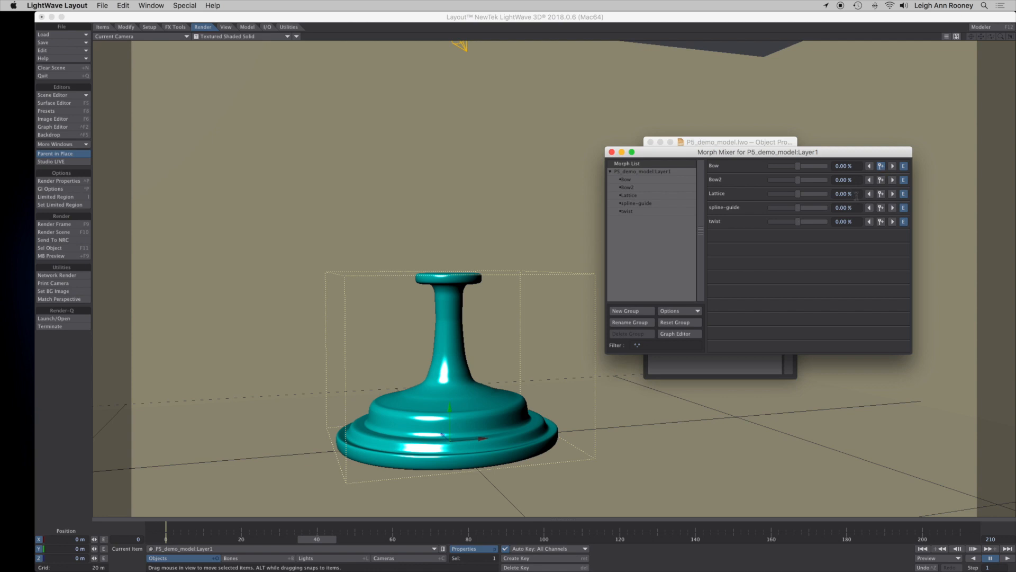
- At frame 40, set the spline-guide morph to 100% and keyframe Bow2, Lattice and twist at 0%
{"action": "left_click", "coordinate": [881, 194]}
{"action": "left_click", "coordinate": [881, 194]}
{"action": "left_click", "coordinate": [881, 208]}
{"action": "left_click_drag", "start_coordinate": [799, 209], "coordinate": [829, 207]}
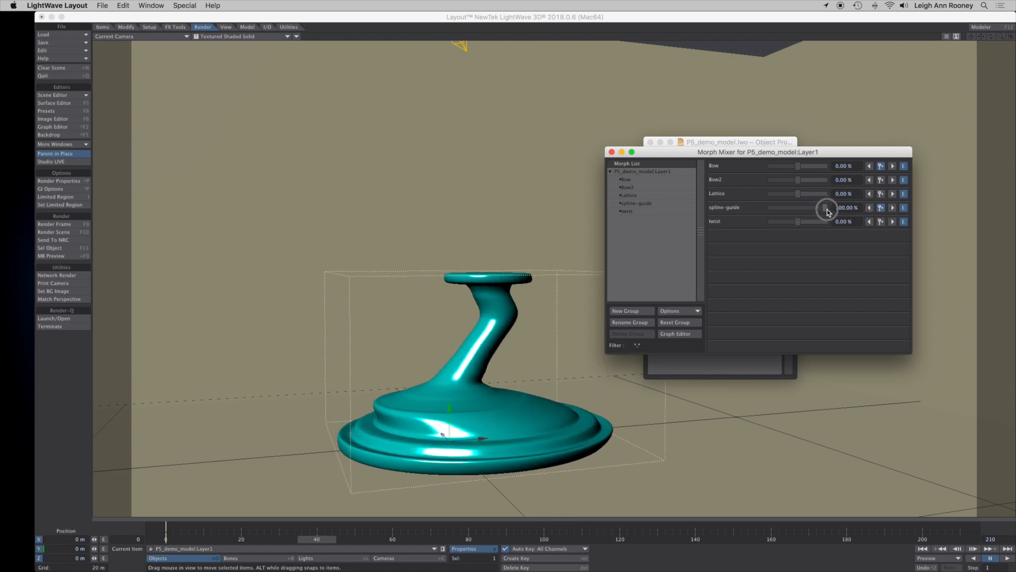
{"action": "left_click", "coordinate": [881, 180]}
{"action": "left_click", "coordinate": [881, 194]}
{"action": "left_click", "coordinate": [882, 222]}
- At frame 60, set spline-guide to 0% and twist to 100%, and keyframe the unused morphs at 0%
{"action": "left_click_drag", "start_coordinate": [318, 546], "coordinate": [392, 545]}
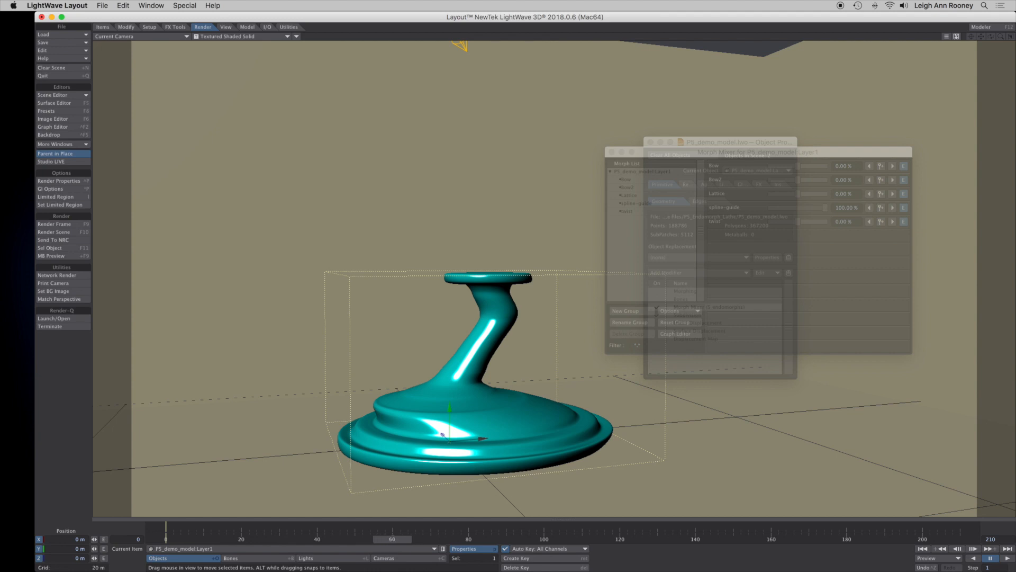
{"action": "left_click", "coordinate": [851, 208]}
{"action": "left_click", "coordinate": [851, 208]}
{"action": "type", "text": "0"}
{"action": "key", "text": "Return"}
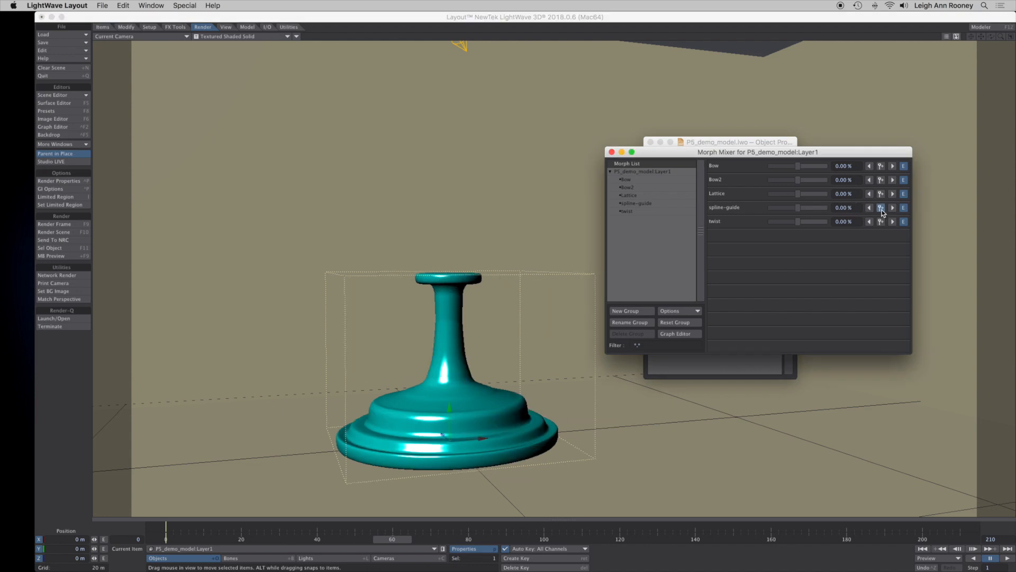
{"action": "left_click_drag", "start_coordinate": [799, 226], "coordinate": [894, 227]}
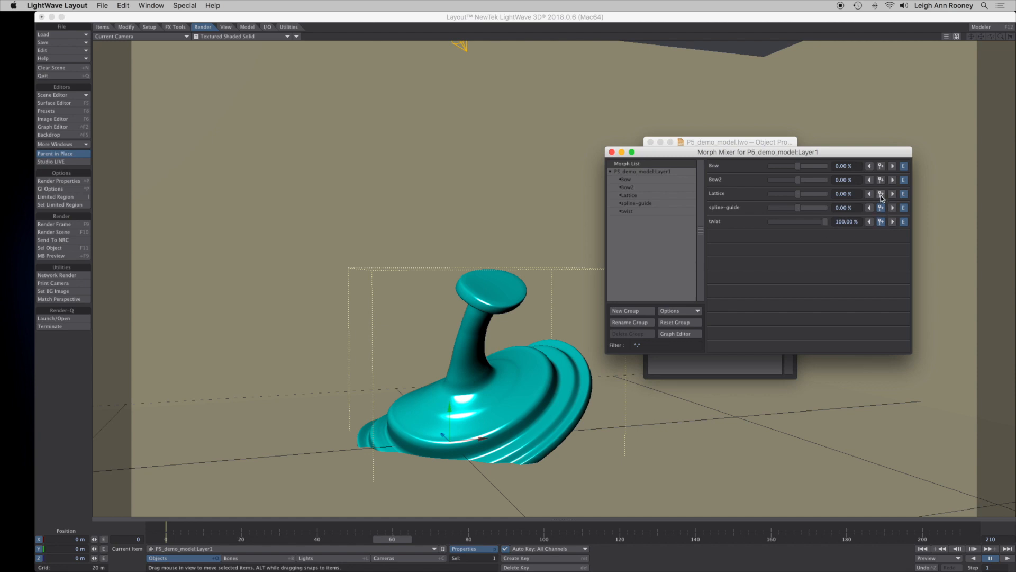
{"action": "left_click", "coordinate": [881, 167]}
- Open the Bow morph's curve in the Graph Editor and enlarge the editor and its channel list
{"action": "left_click", "coordinate": [903, 168]}
{"action": "left_click_drag", "start_coordinate": [461, 90], "coordinate": [806, 42]}
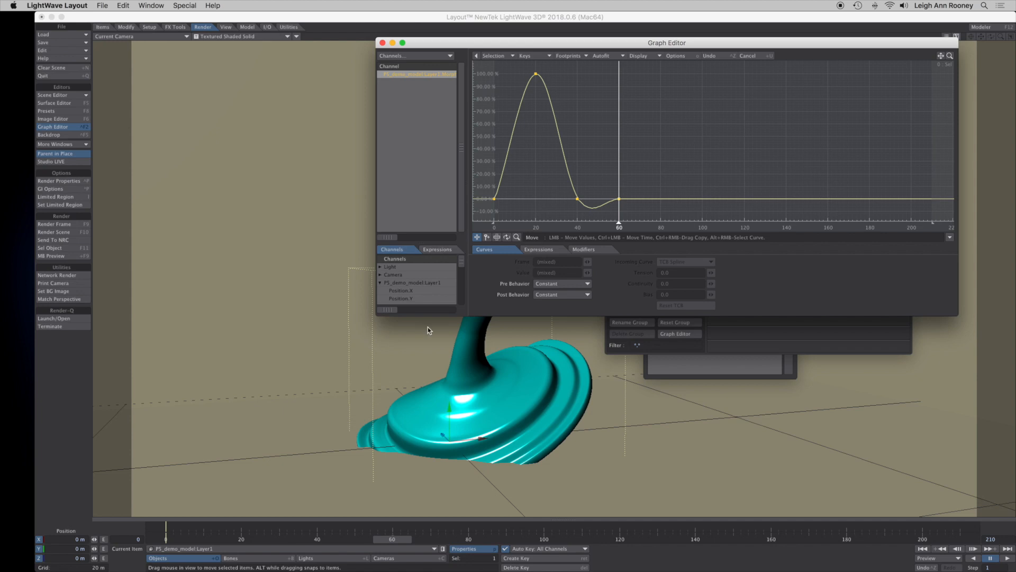
{"action": "left_click_drag", "start_coordinate": [469, 316], "coordinate": [472, 411]}
{"action": "left_click_drag", "start_coordinate": [425, 336], "coordinate": [421, 209]}
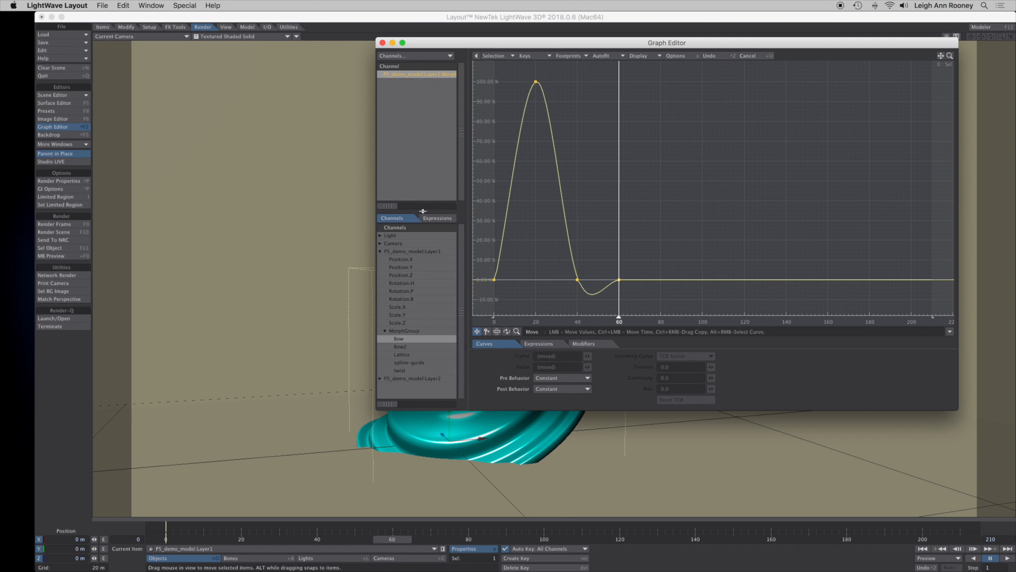
- Examine the Graph Editor curves of Layer1's Bow, Bow2, Lattice, spline-guide and twist morph channels
{"action": "left_click", "coordinate": [380, 252]}
{"action": "left_click", "coordinate": [380, 251]}
{"action": "left_click", "coordinate": [410, 347]}
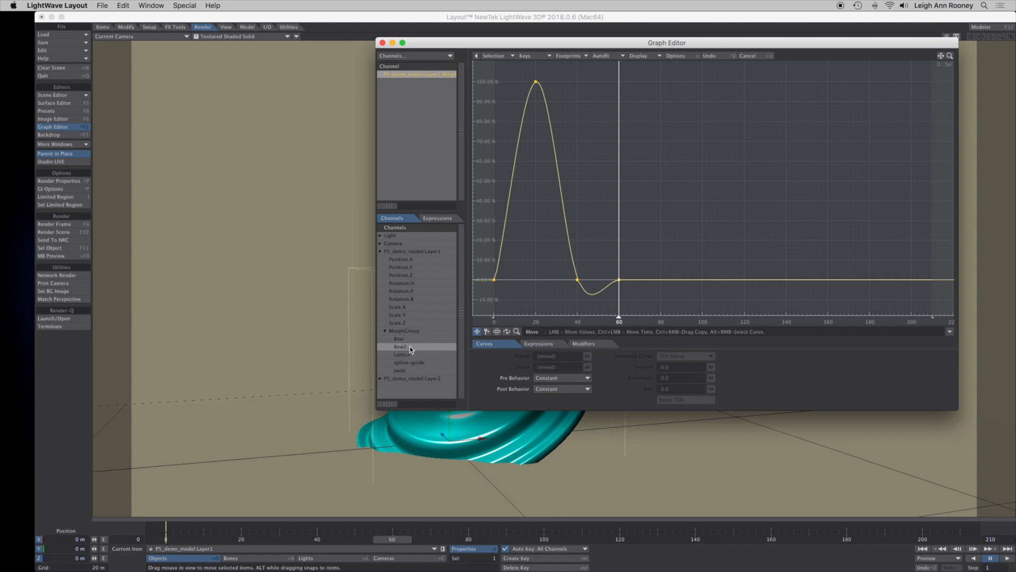
{"action": "left_click", "coordinate": [411, 354]}
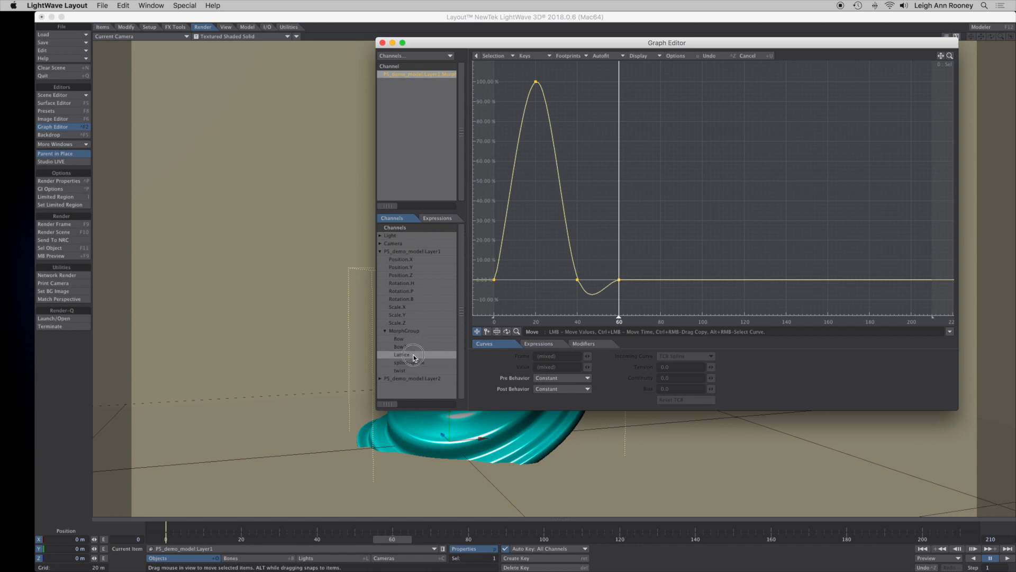
{"action": "left_click", "coordinate": [414, 347]}
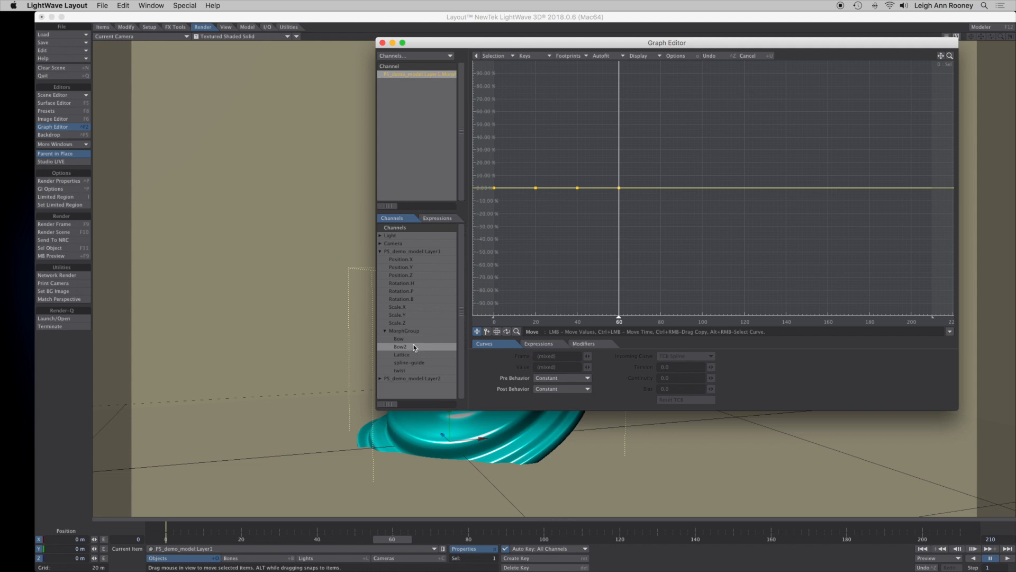
{"action": "left_click", "coordinate": [414, 340]}
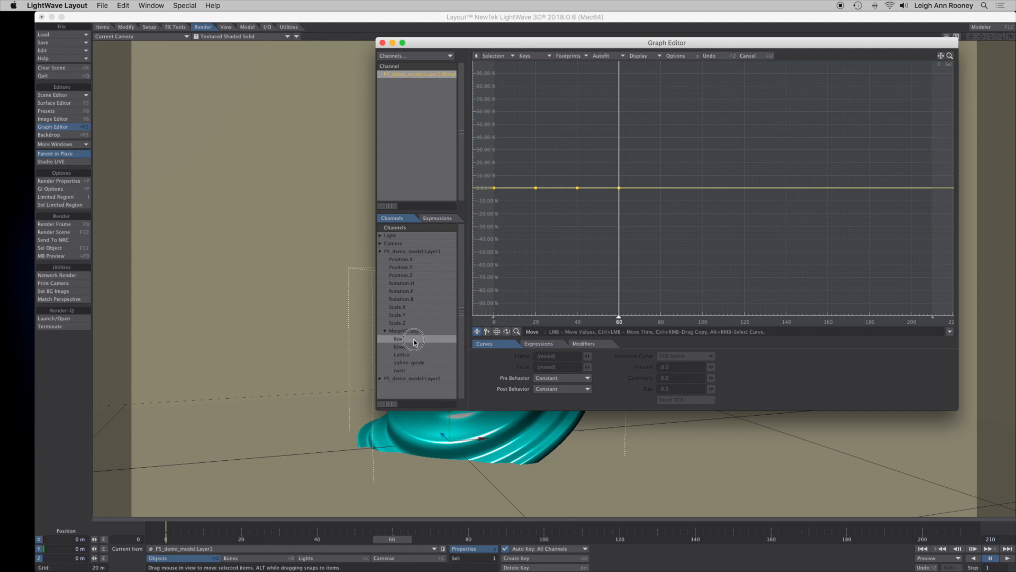
{"action": "left_click", "coordinate": [430, 363]}
{"action": "left_click", "coordinate": [426, 370]}
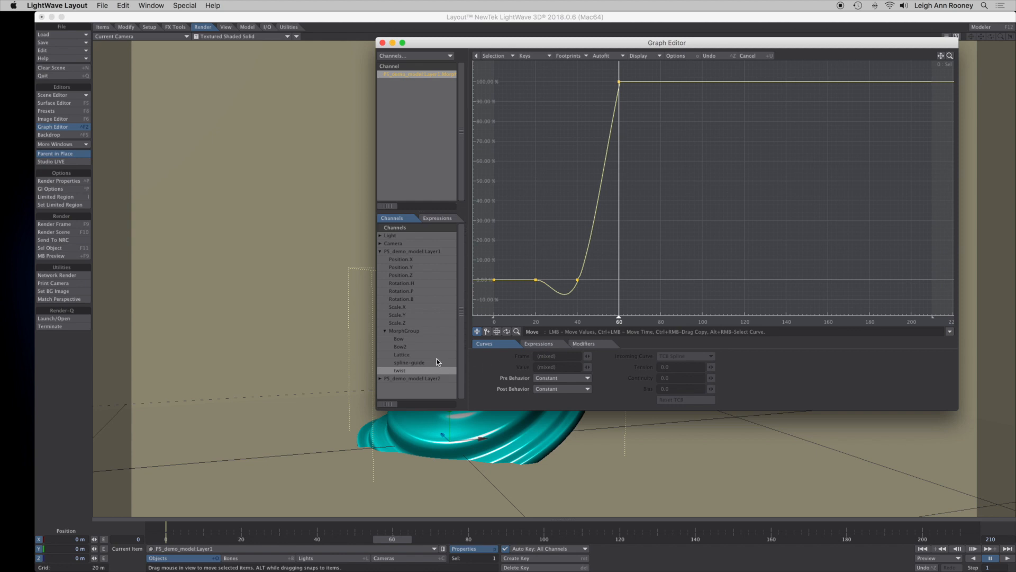
- Add a key to the Bow morph curve at frame 61 and raise it to about 10.7%
{"action": "left_click", "coordinate": [620, 82]}
{"action": "mouse_move", "coordinate": [623, 81]}
{"action": "left_mouse_down"}
{"action": "mouse_move", "coordinate": [639, 83]}
{"action": "mouse_move", "coordinate": [642, 100]}
{"action": "mouse_move", "coordinate": [639, 84]}
{"action": "left_mouse_up"}
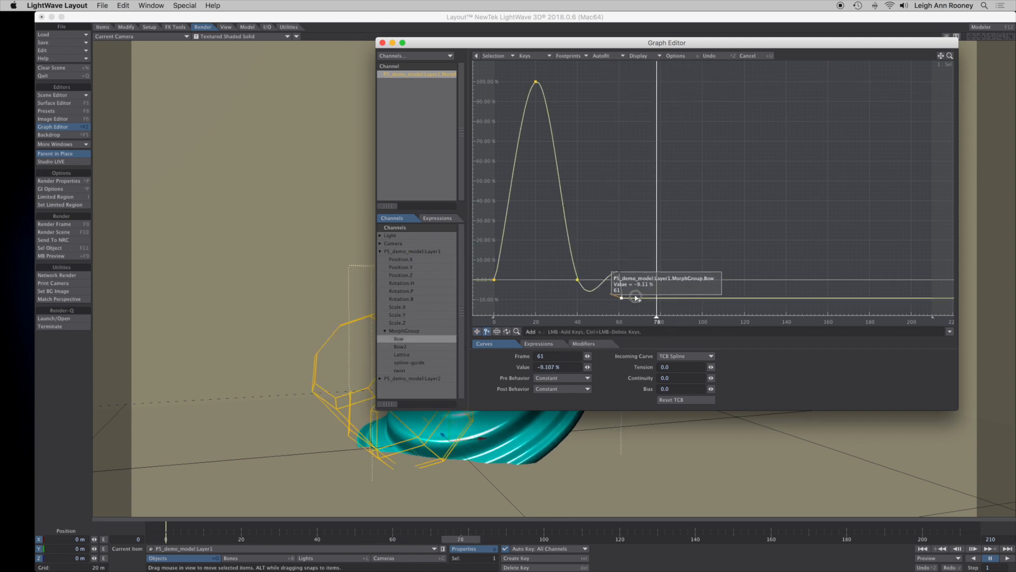
{"action": "left_click_drag", "start_coordinate": [640, 291], "coordinate": [623, 258]}
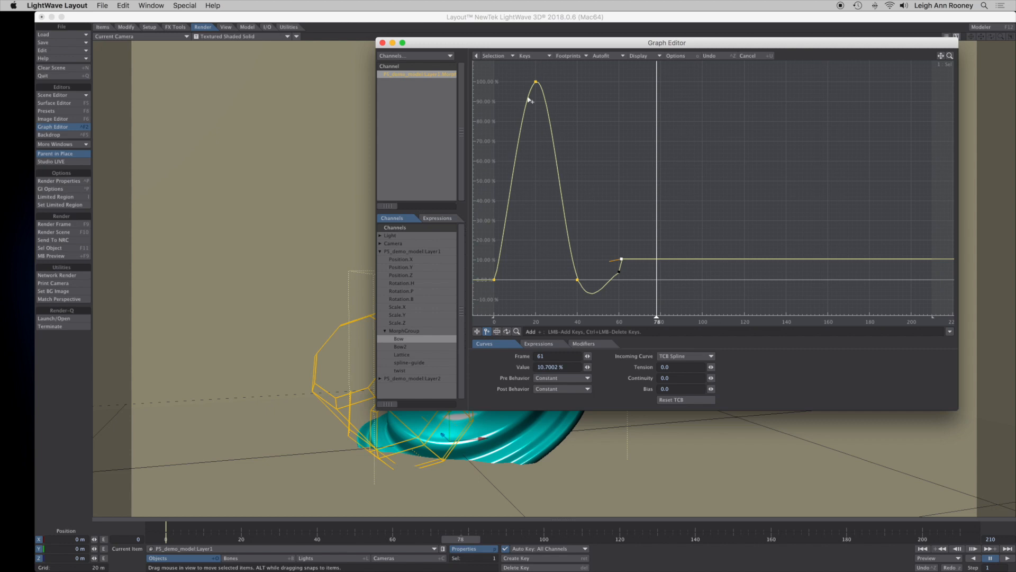
- Delete the Bow morph curve's key at frame 40 together with the stray key at frame -3
{"action": "mouse_move", "coordinate": [489, 275]}
{"action": "left_mouse_down"}
{"action": "mouse_move", "coordinate": [509, 287]}
{"action": "mouse_move", "coordinate": [495, 277]}
{"action": "mouse_move", "coordinate": [496, 289]}
{"action": "left_mouse_up"}
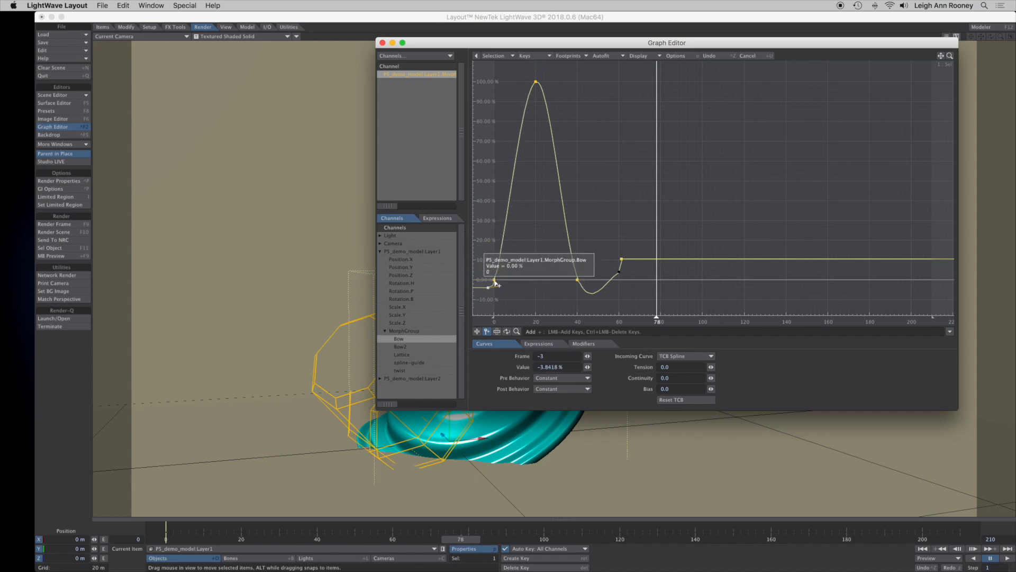
{"action": "left_click", "coordinate": [579, 280], "text": "shift"}
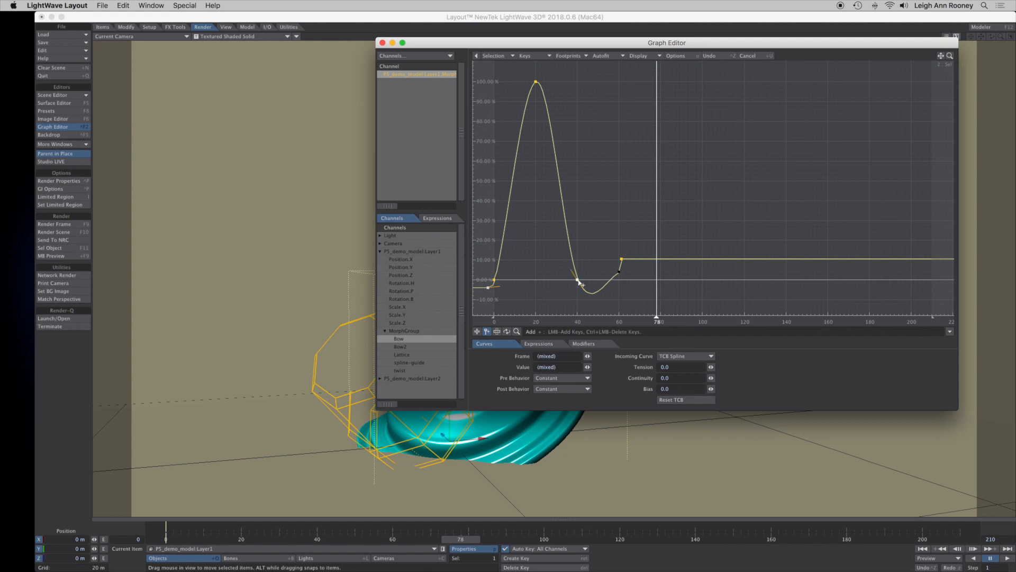
{"action": "left_click", "coordinate": [538, 55]}
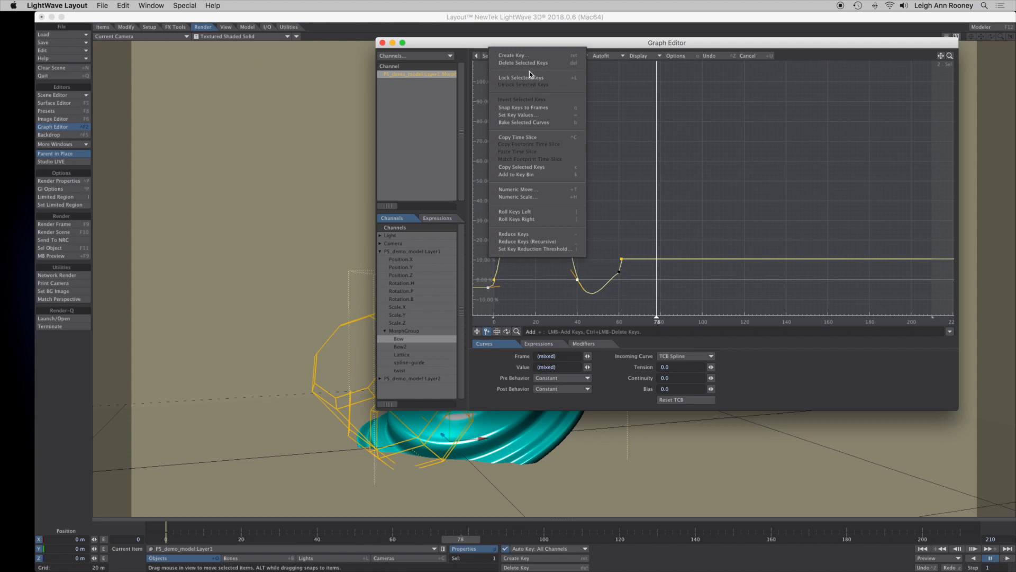
{"action": "left_click", "coordinate": [535, 63]}
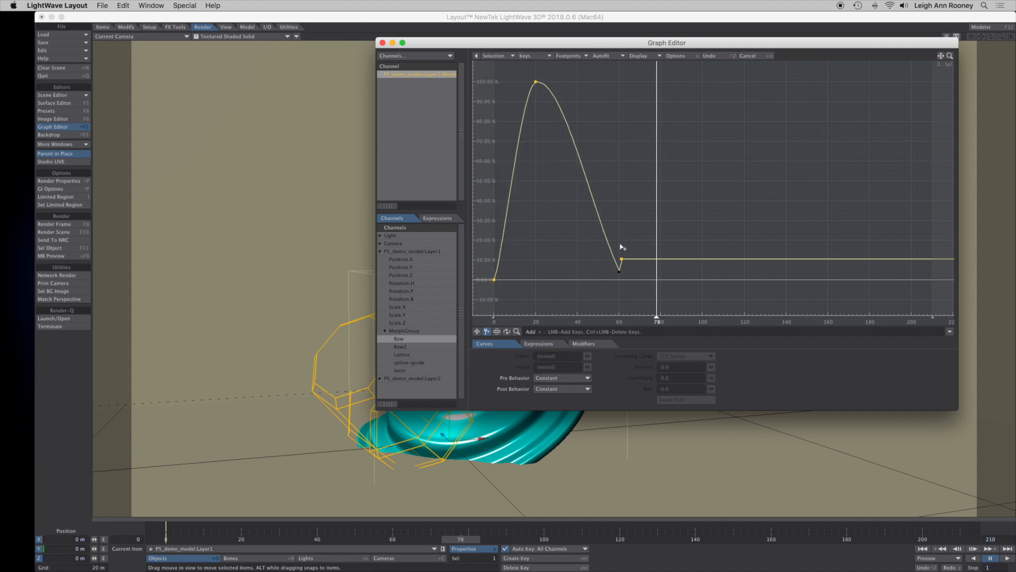
- Unlock the Bow morph curve's key at frame 60 and delete it
{"action": "right_click", "coordinate": [619, 274]}
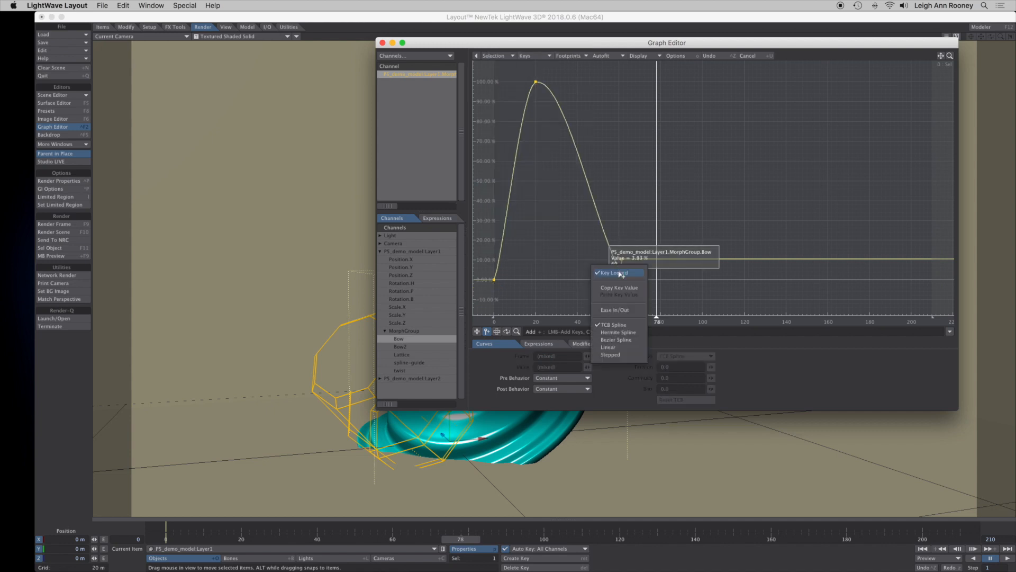
{"action": "left_click", "coordinate": [623, 274]}
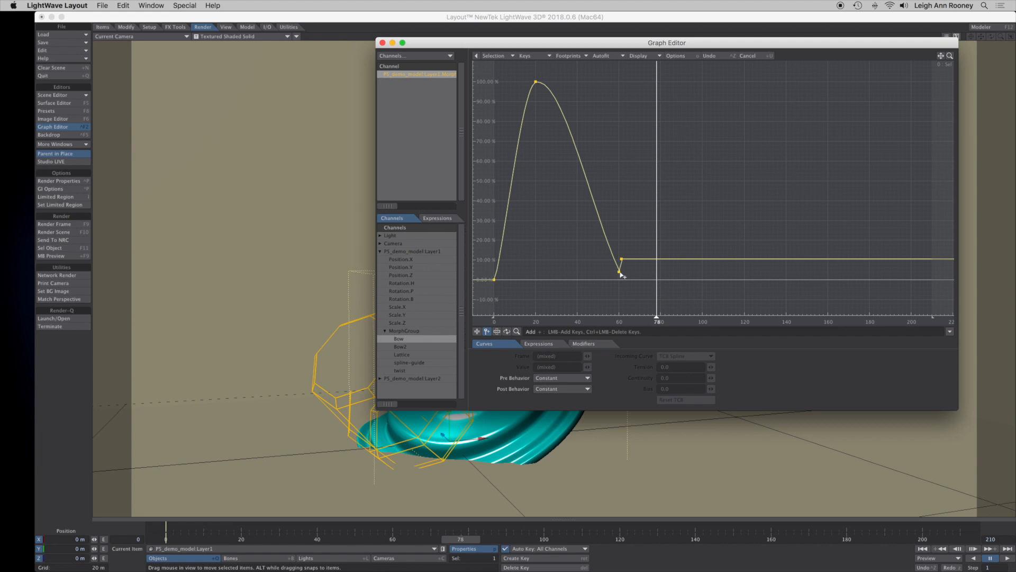
{"action": "right_click", "coordinate": [625, 275]}
{"action": "left_click", "coordinate": [623, 273]}
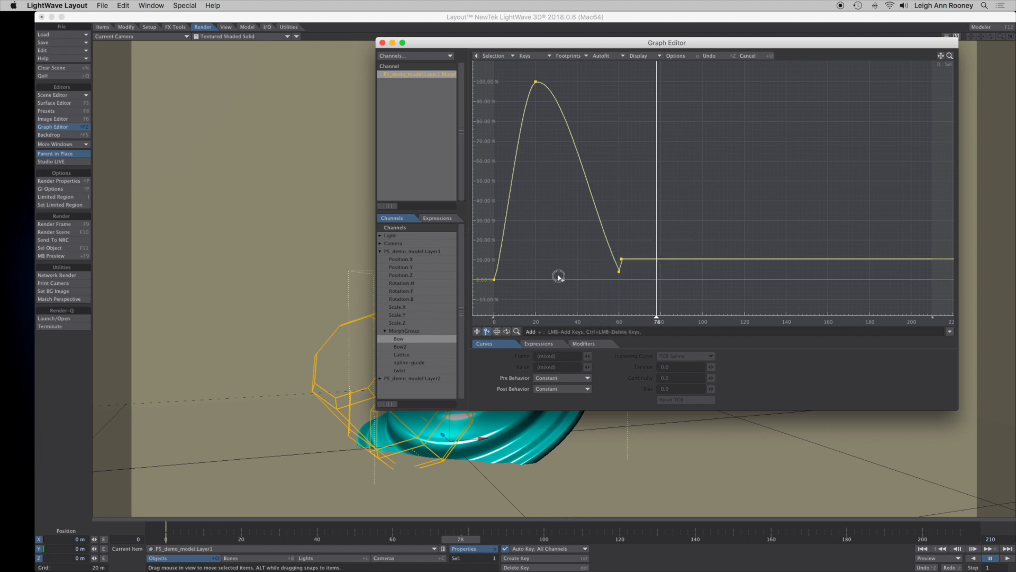
{"action": "left_click", "coordinate": [618, 271]}
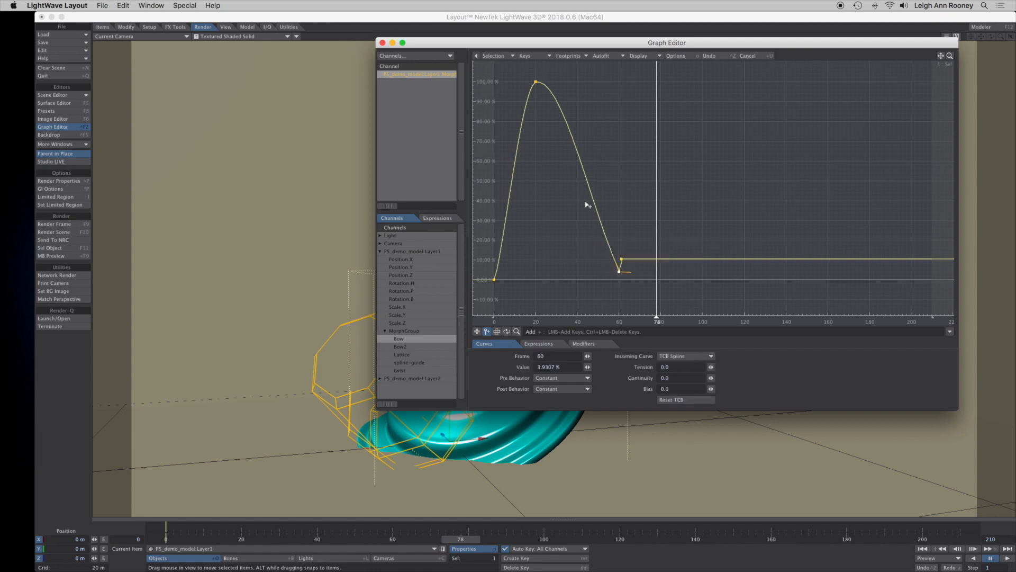
{"action": "left_click", "coordinate": [525, 55]}
{"action": "left_click", "coordinate": [538, 56]}
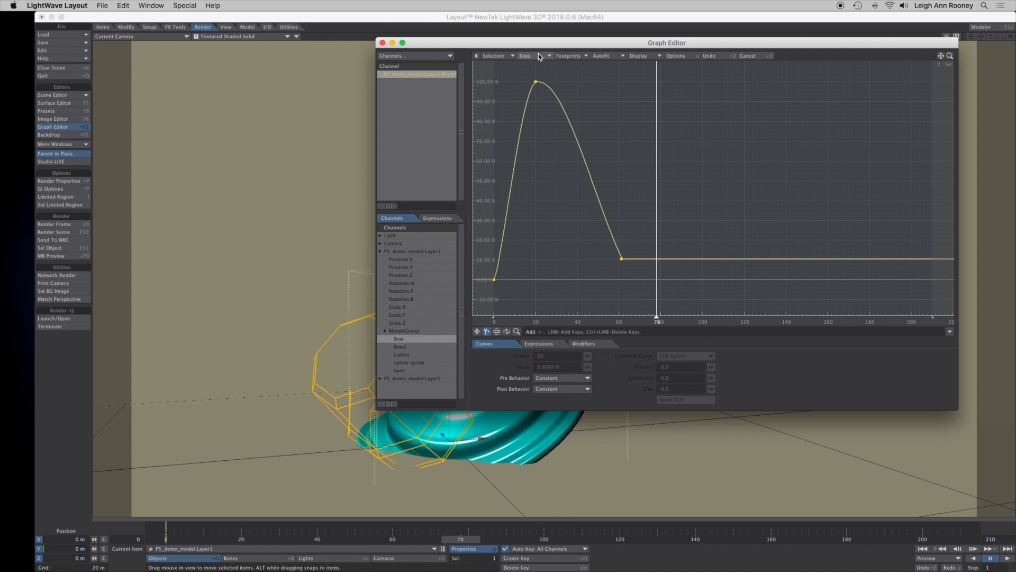
{"action": "left_click", "coordinate": [538, 53]}
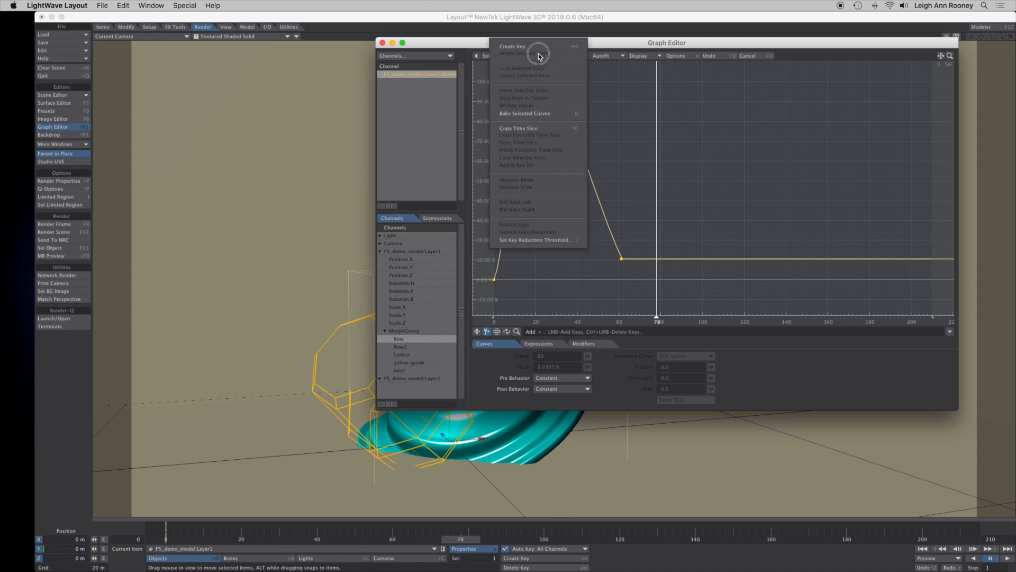
{"action": "left_click", "coordinate": [540, 56]}
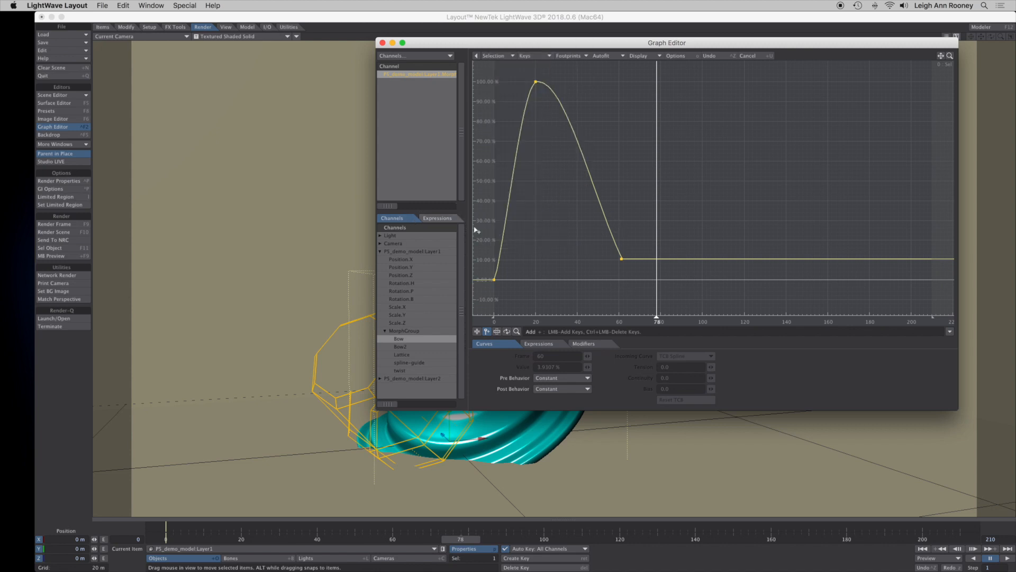
- View the curves of Layer1's twist, spline-guide and Lattice morph channels
{"action": "left_click", "coordinate": [417, 371]}
{"action": "left_click", "coordinate": [422, 363]}
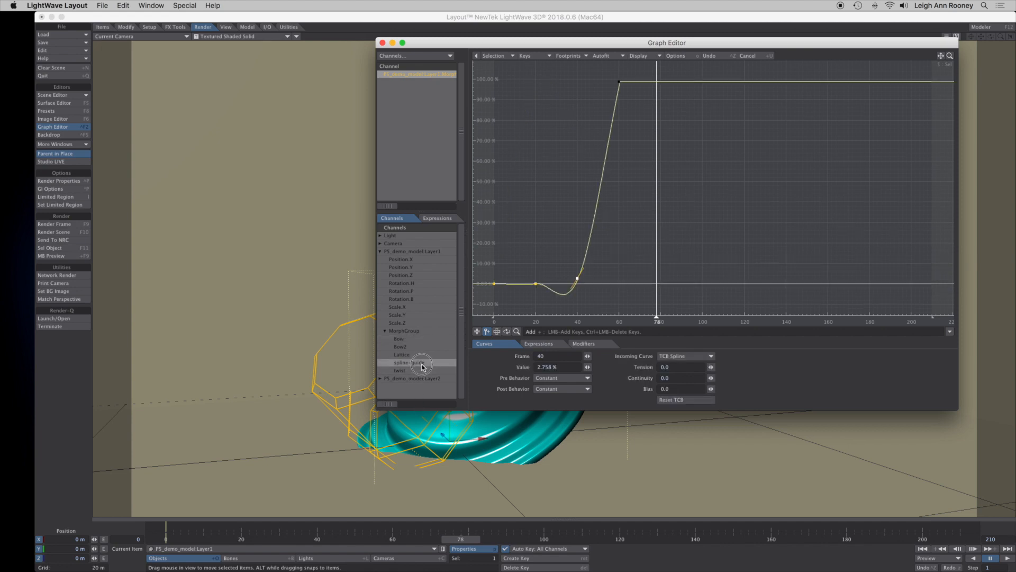
{"action": "left_click", "coordinate": [423, 354]}
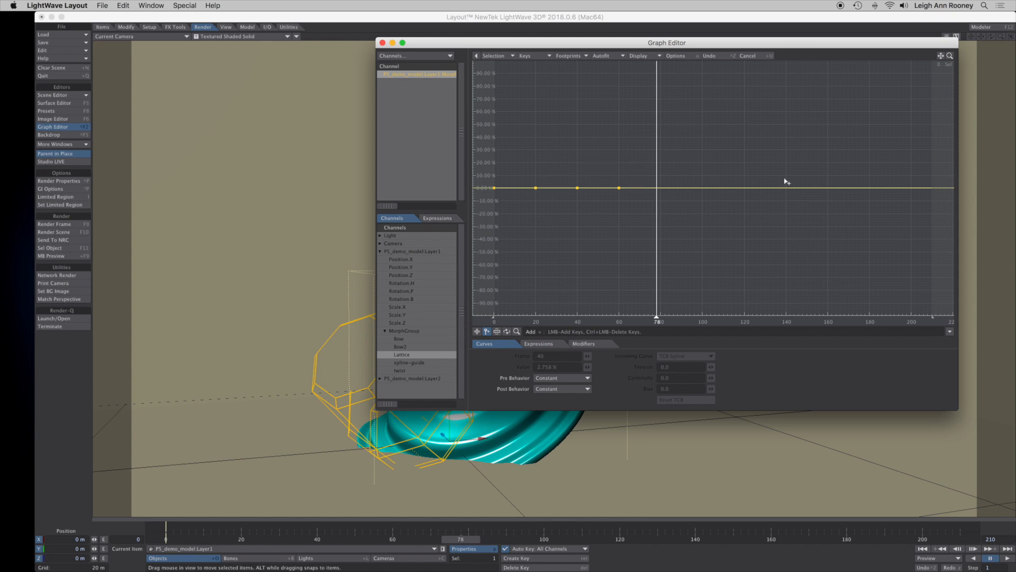
- Close the Graph Editor and remove the Bow morph's envelope in the Morph Mixer
{"action": "left_click_drag", "start_coordinate": [781, 43], "coordinate": [483, 131]}
{"action": "left_click_drag", "start_coordinate": [736, 159], "coordinate": [774, 100]}
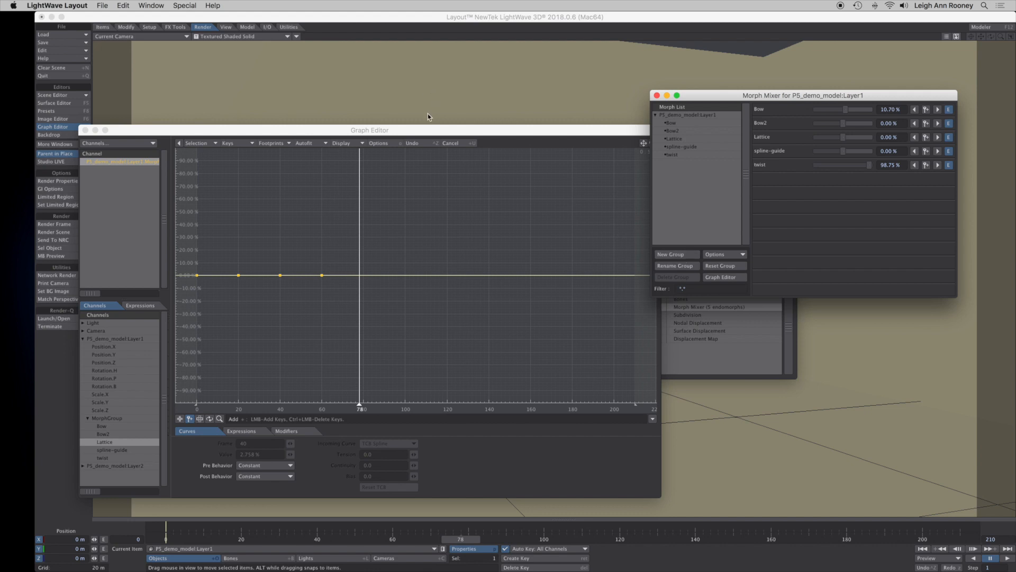
{"action": "left_click_drag", "start_coordinate": [411, 130], "coordinate": [583, 123]}
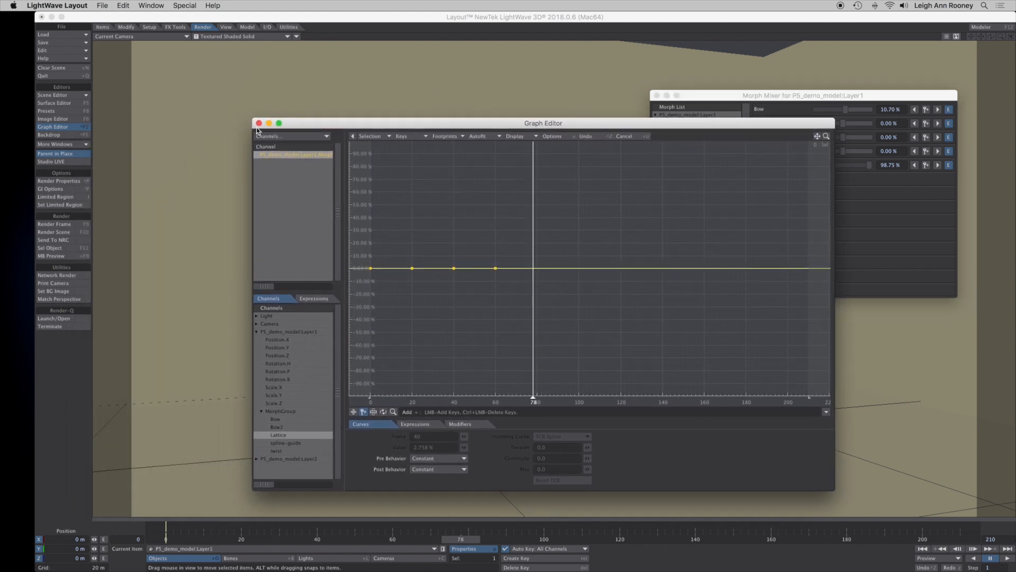
{"action": "left_click", "coordinate": [259, 123]}
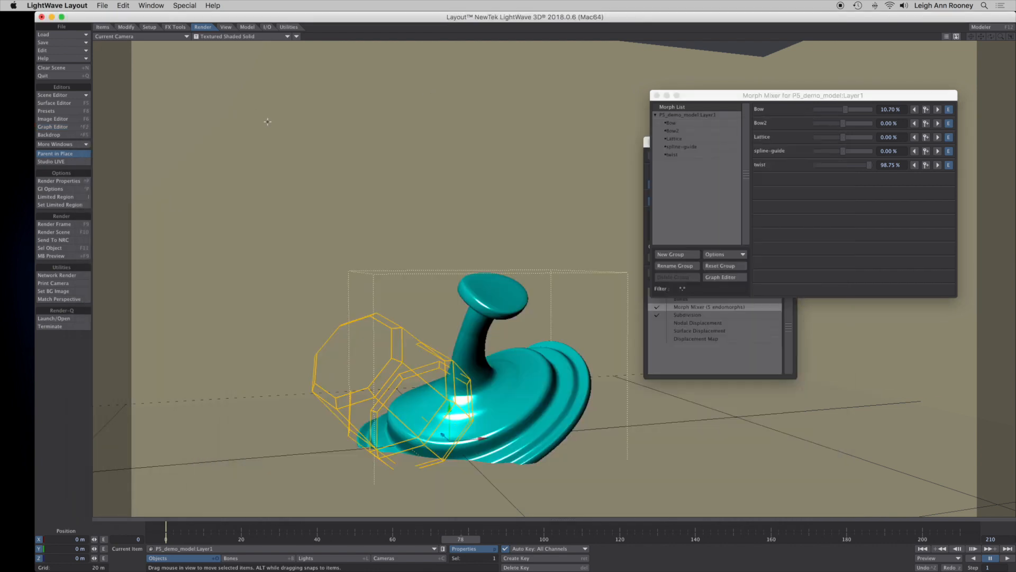
{"action": "left_click_drag", "start_coordinate": [866, 97], "coordinate": [810, 146]}
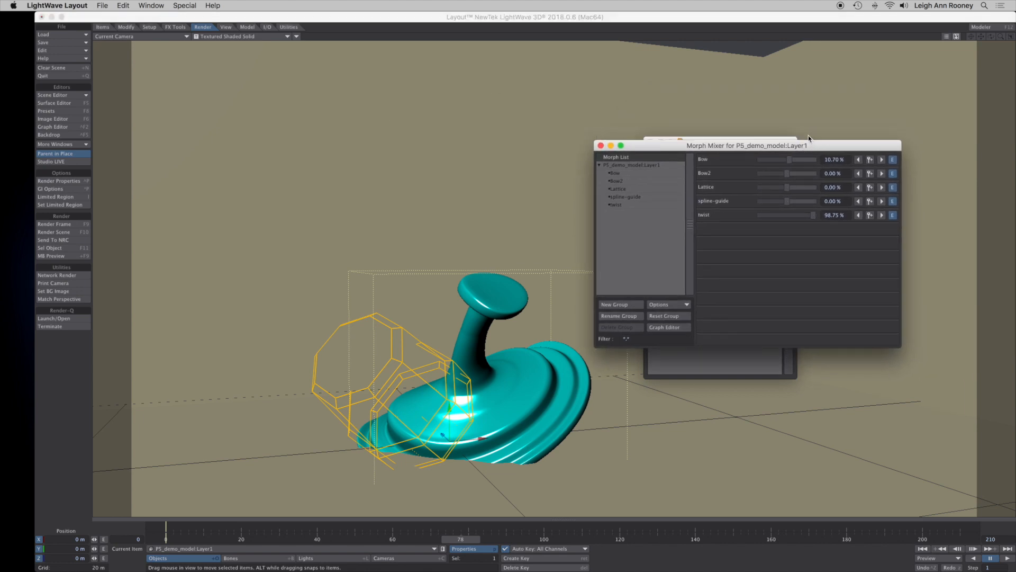
{"action": "left_click", "coordinate": [894, 161], "text": "shift"}
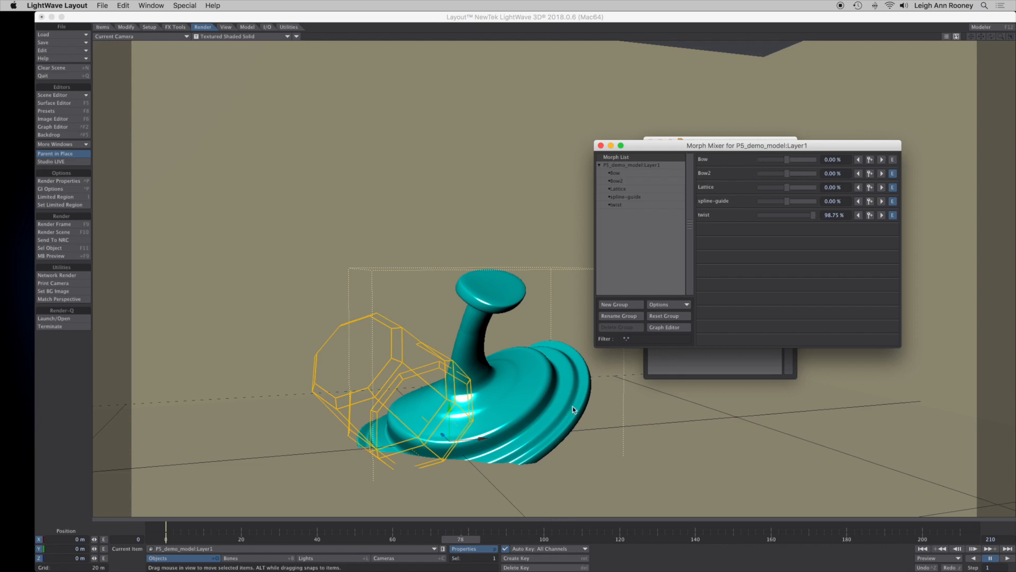
- At frame 20, create a key for the Bow morph, set it to 100%, and scrub the timeline to review the animation
{"action": "left_click", "coordinate": [448, 541]}
{"action": "left_click_drag", "start_coordinate": [448, 541], "coordinate": [240, 539]}
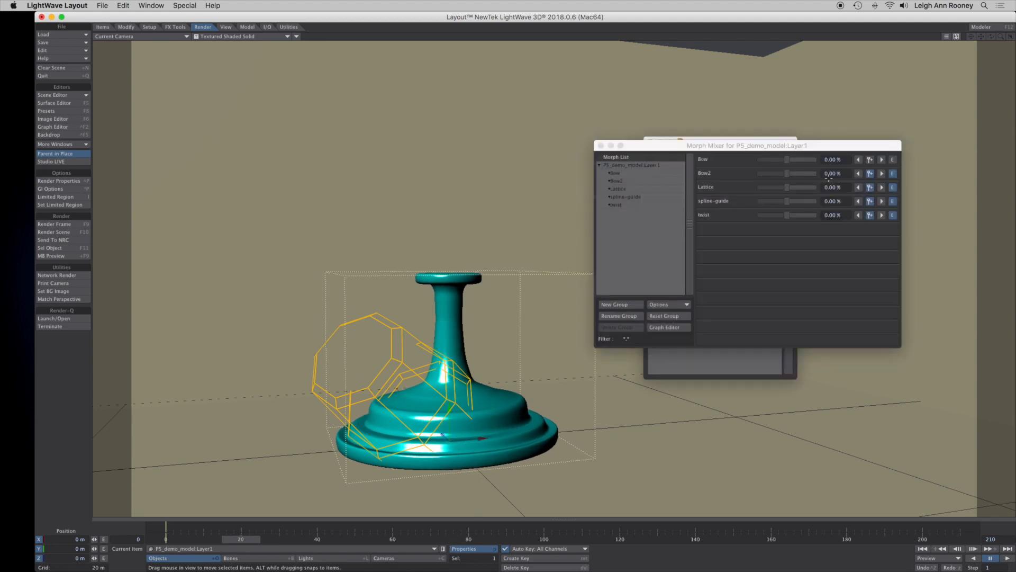
{"action": "left_click", "coordinate": [868, 162]}
{"action": "left_click_drag", "start_coordinate": [787, 160], "coordinate": [828, 163]}
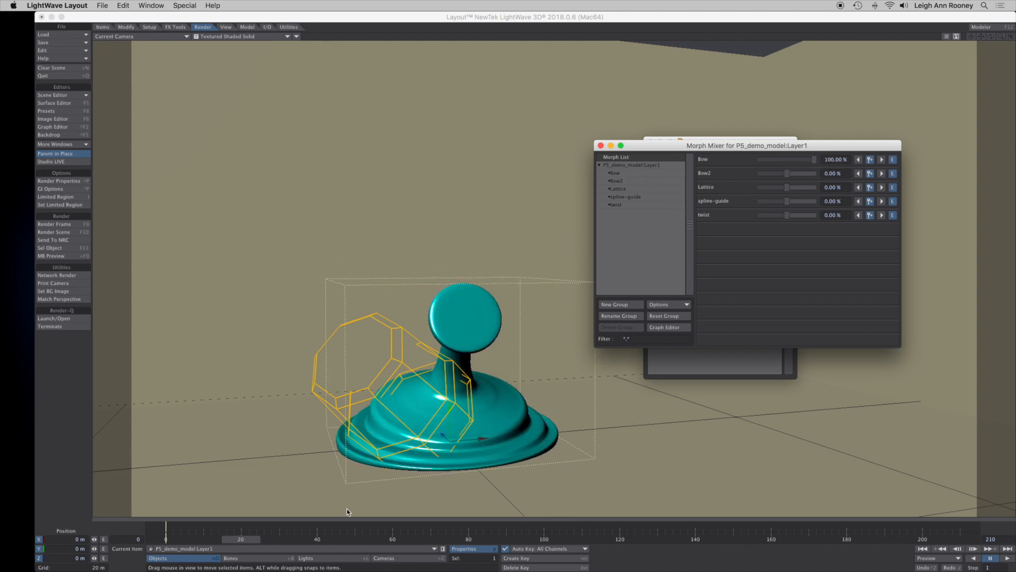
{"action": "left_click_drag", "start_coordinate": [240, 539], "coordinate": [169, 538]}
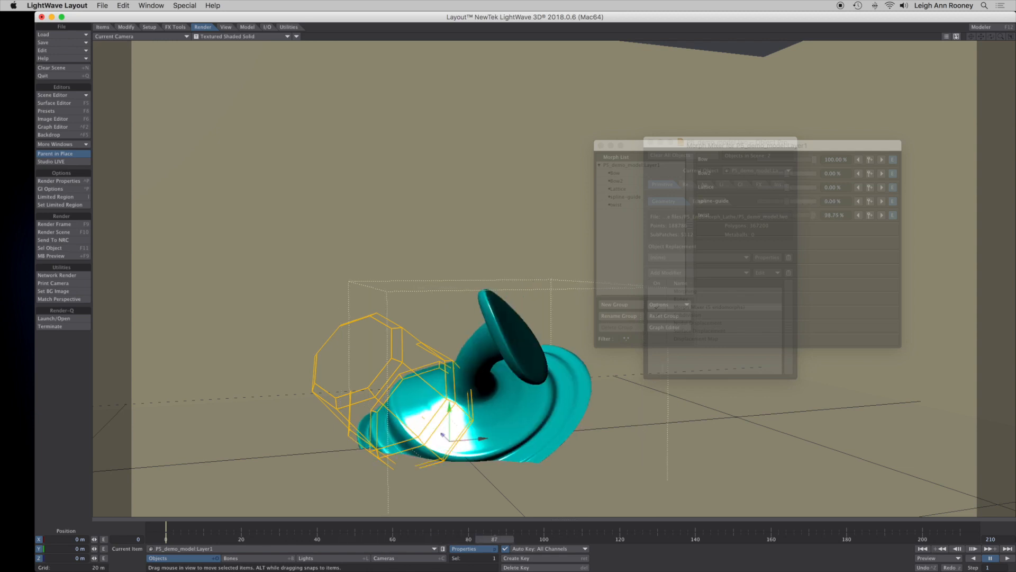